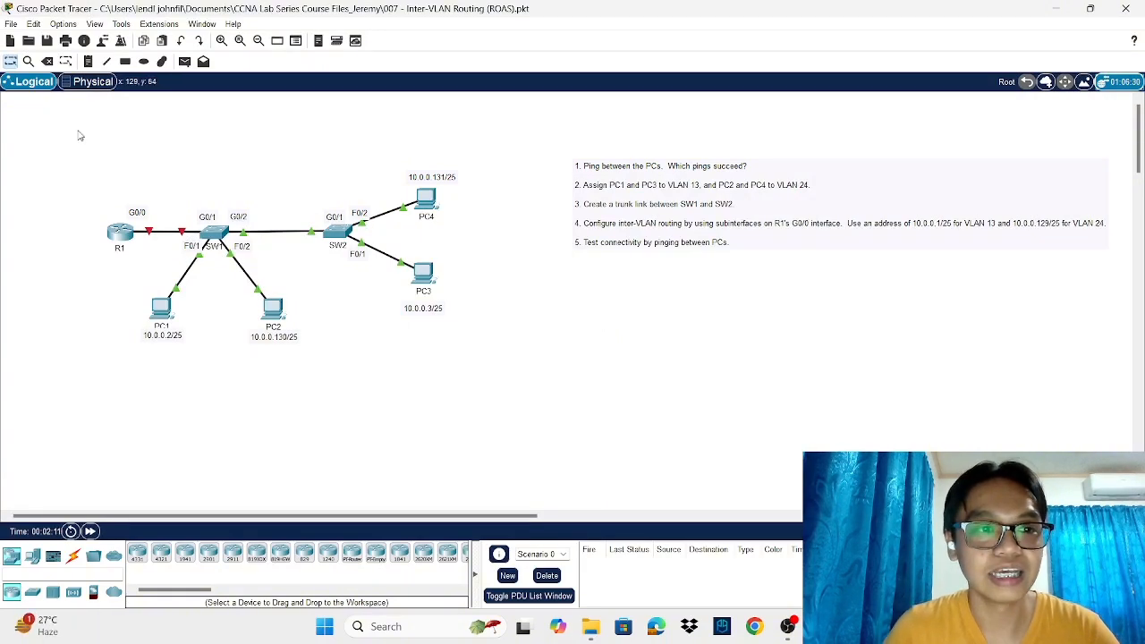
mouse_move(78, 131)
left_mouse_down()
mouse_move(556, 438)
mouse_move(524, 435)
left_mouse_up()
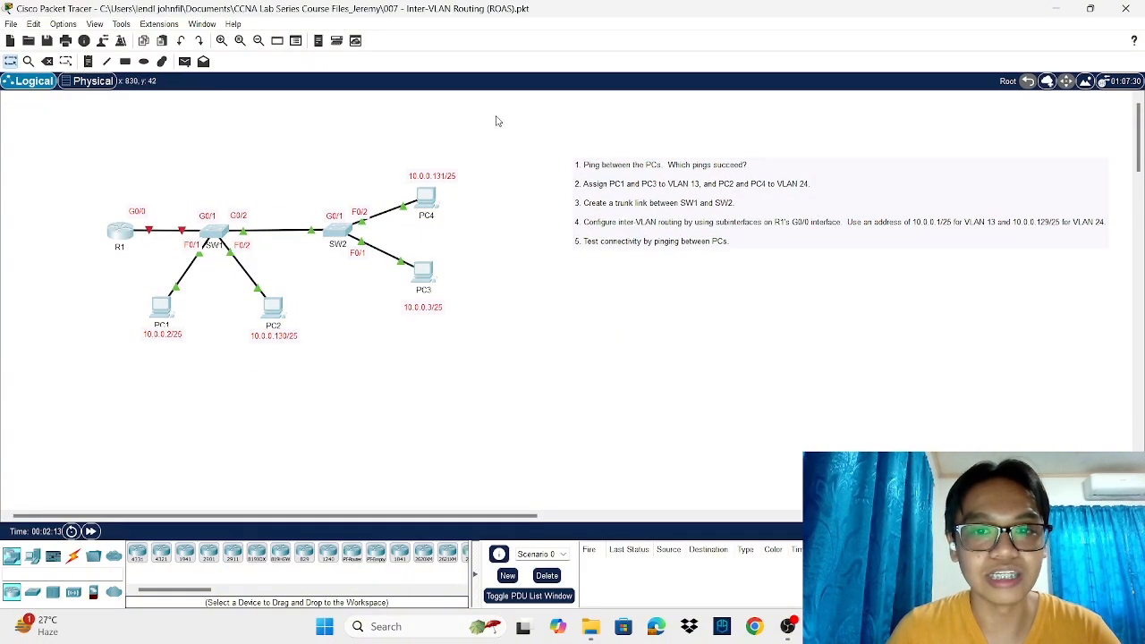
left_click(539, 146)
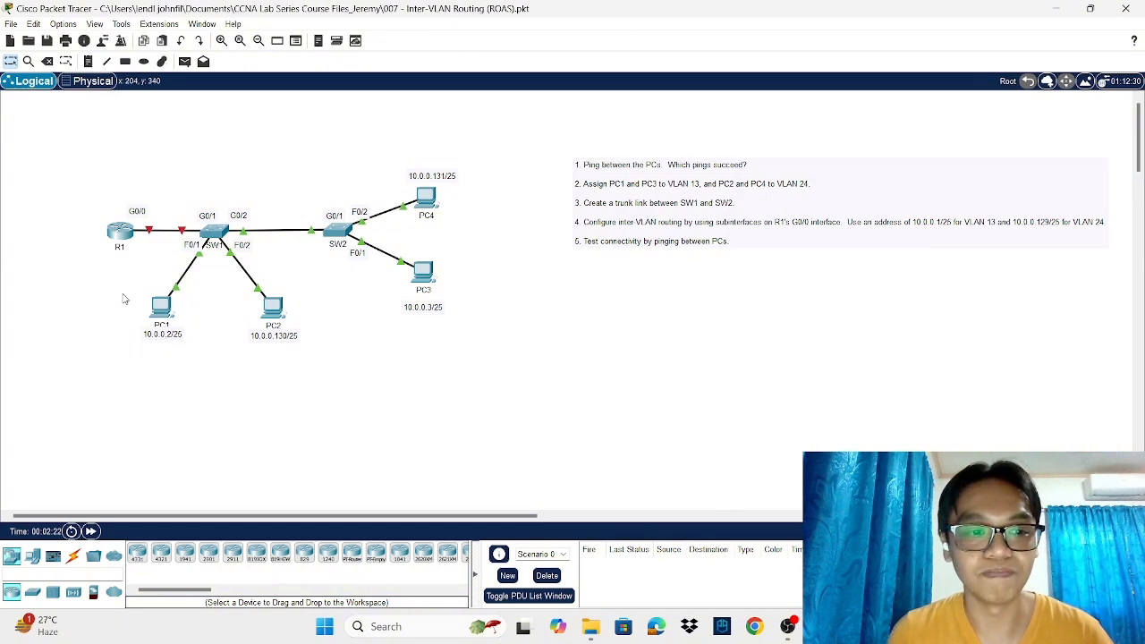
Step: Ping PC2 at 10.0.0.130 from PC1's command prompt
left_click(161, 306)
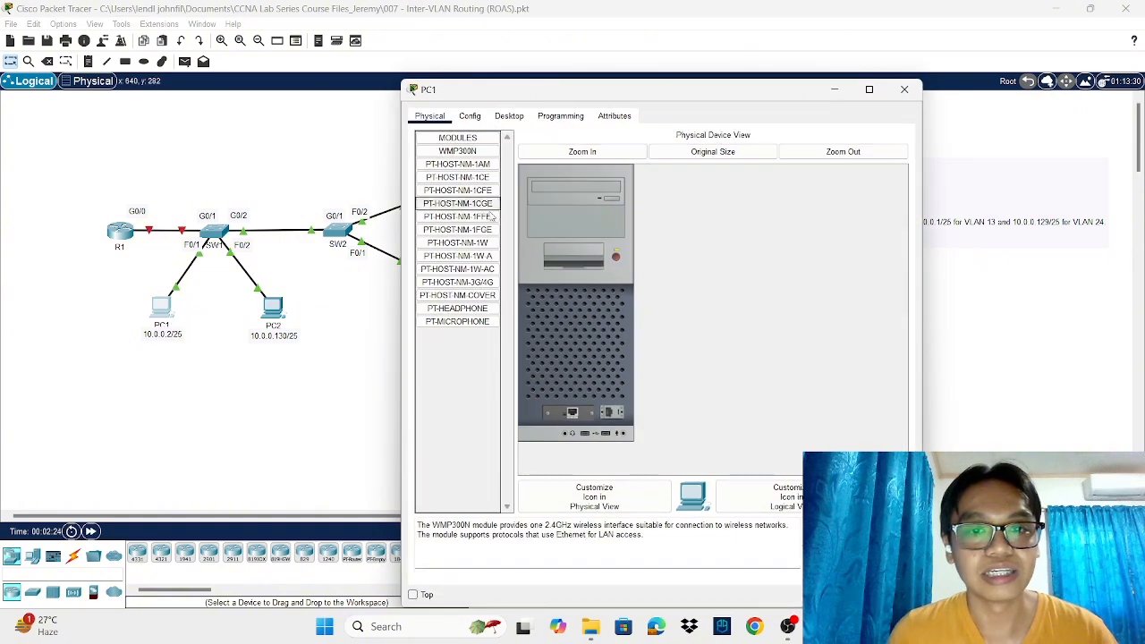
left_click(509, 116)
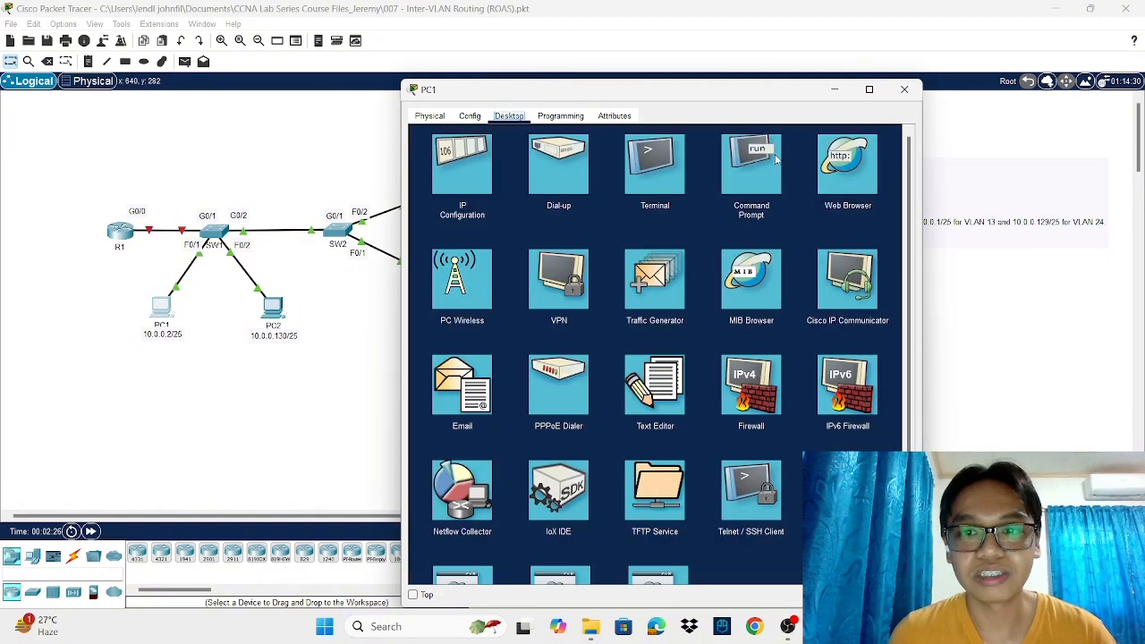
left_click(775, 161)
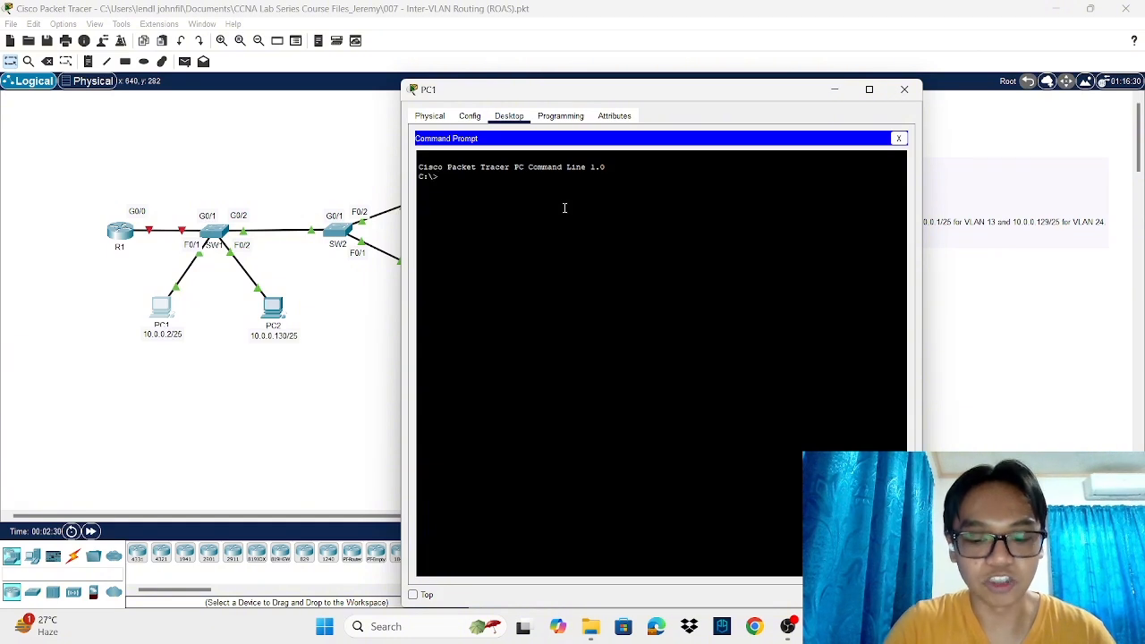
type("ping 10.")
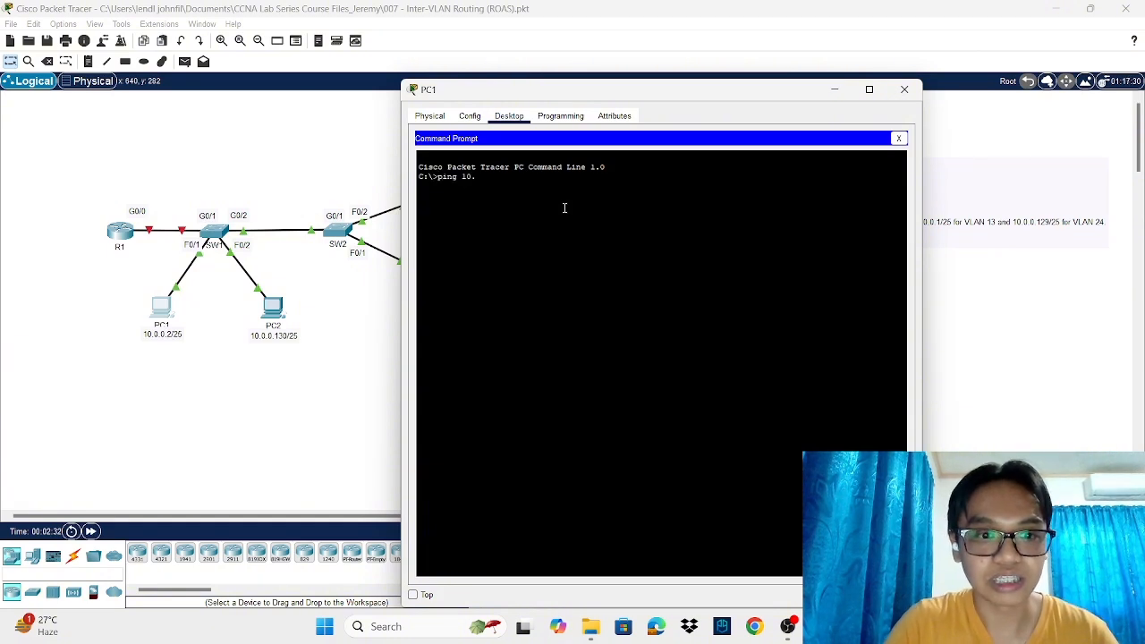
type("0.0.130")
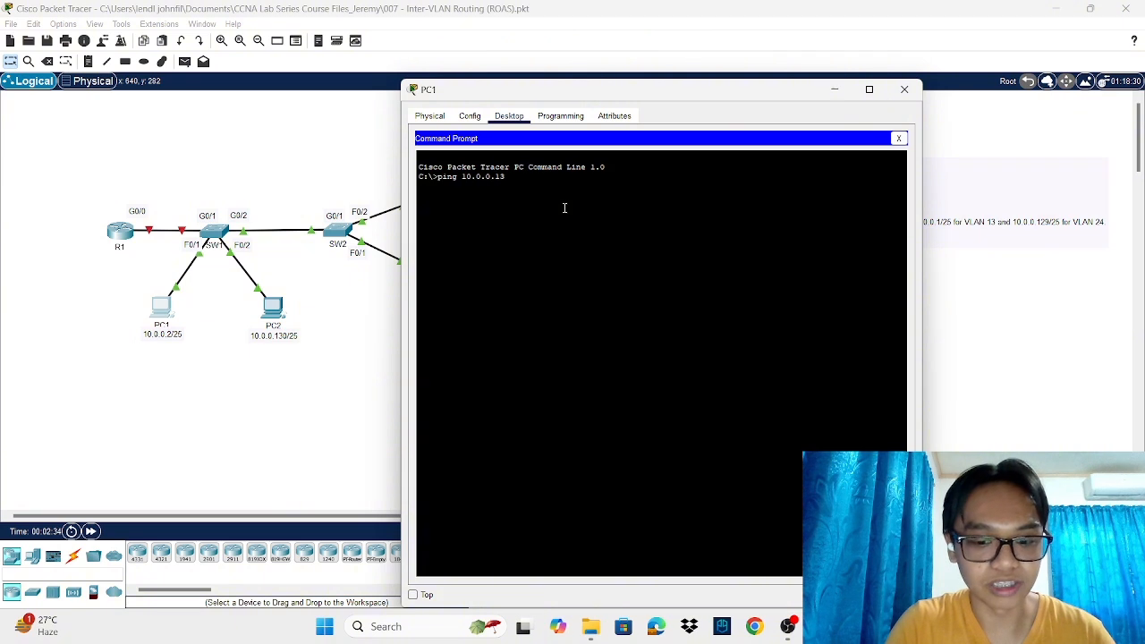
key("Return")
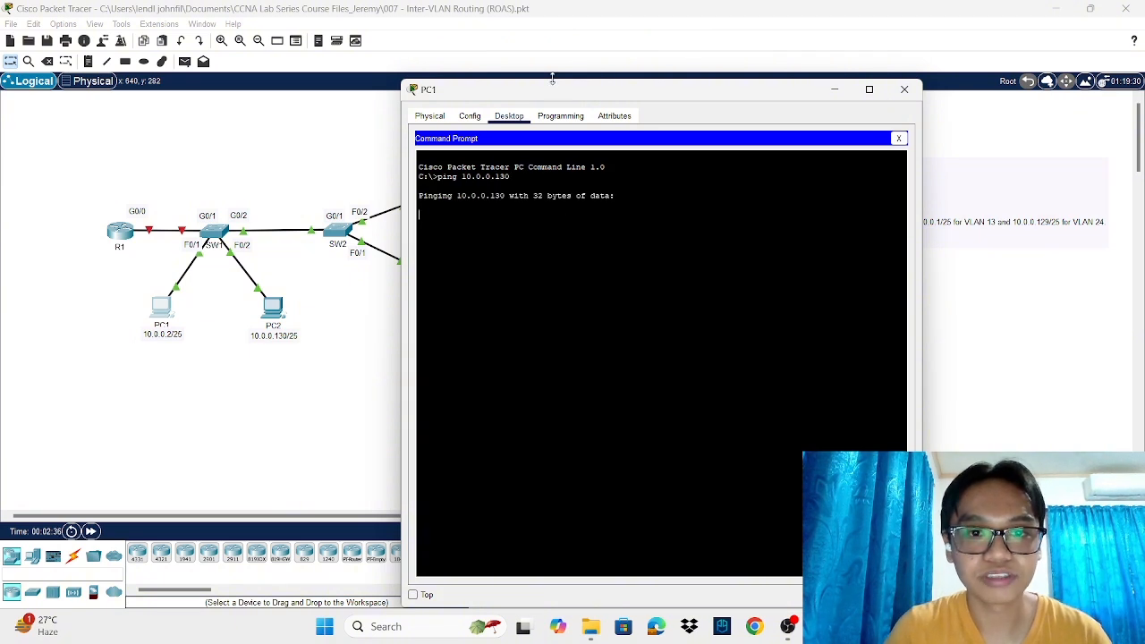
Step: Move the PC1 window clear of the topology and ping PC3 at 10.0.0.3 from its command prompt
left_click_drag(565, 97, 673, 83)
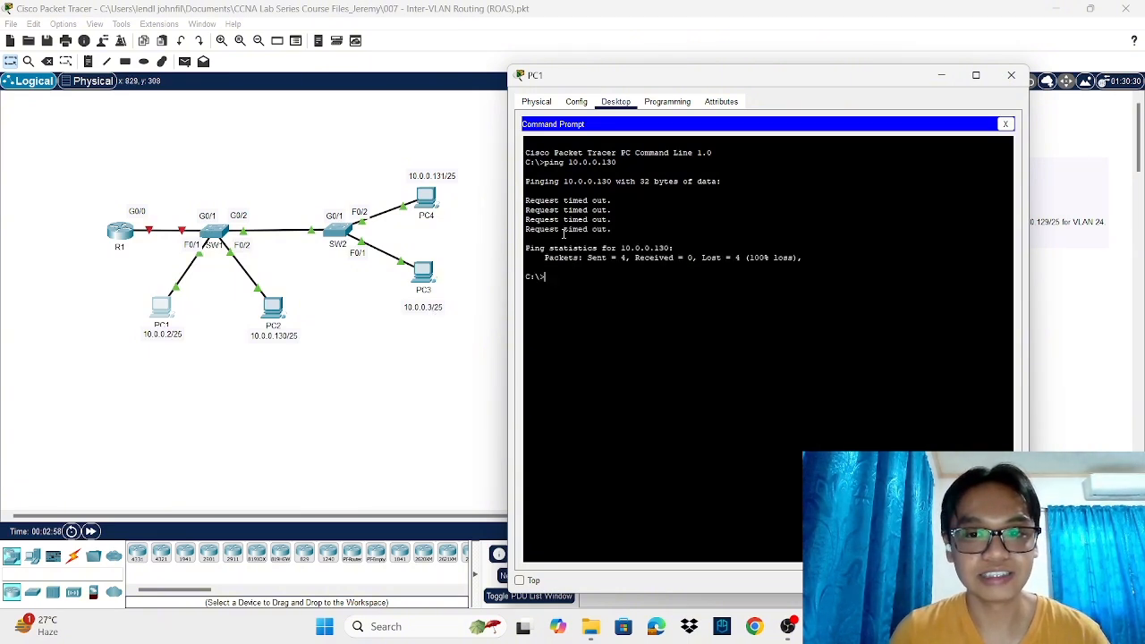
type("ping 10.0.0.")
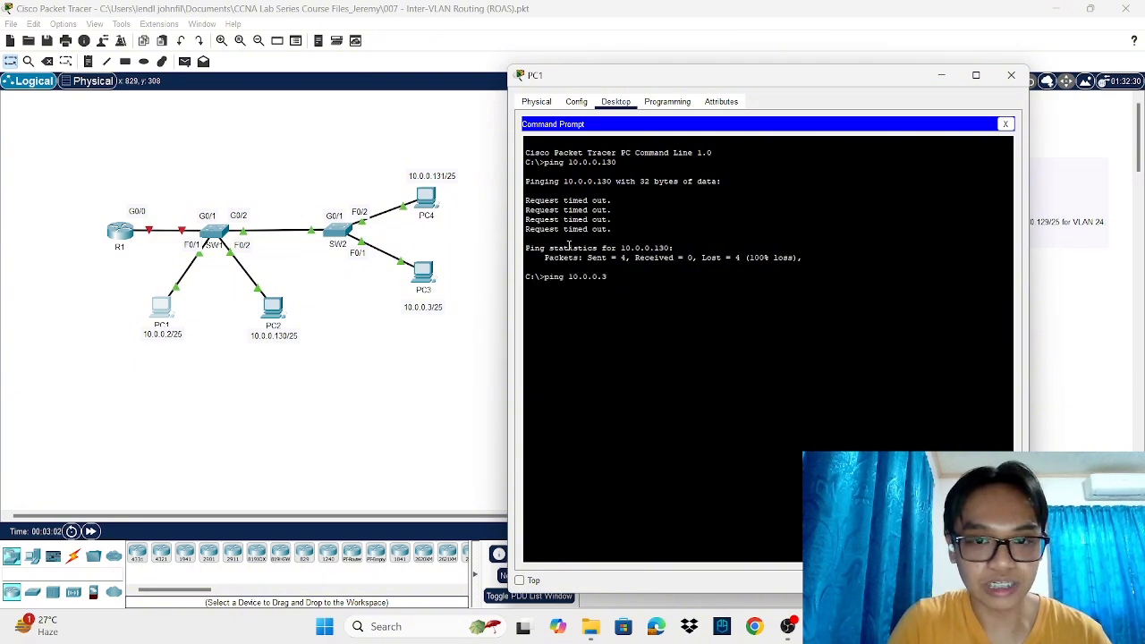
type("3")
key("Return")
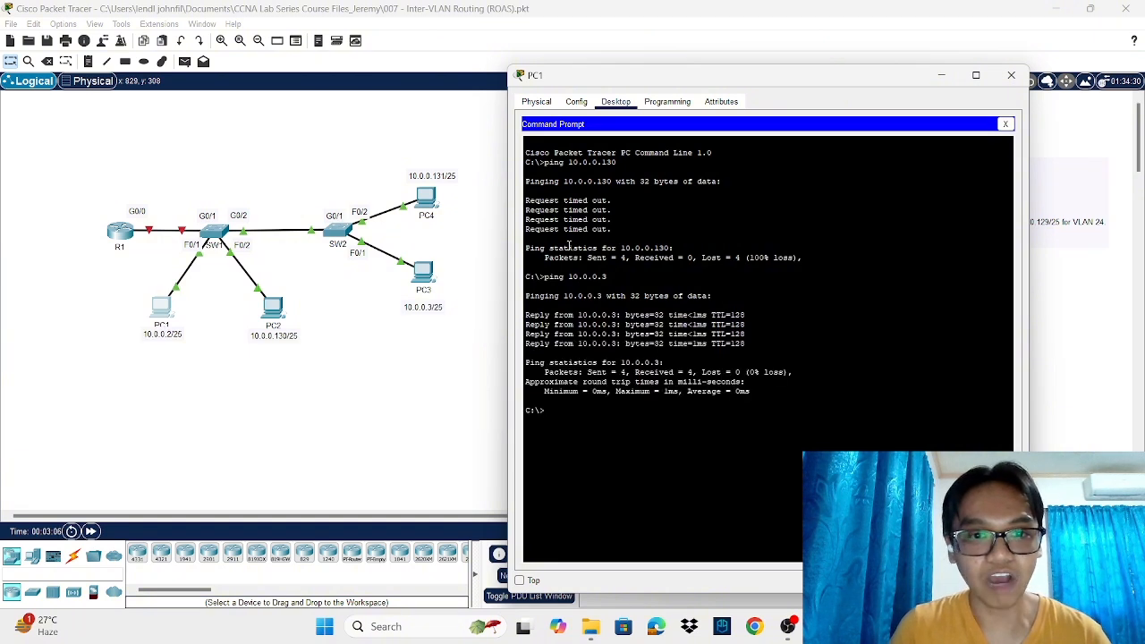
Step: Ping PC4 at 10.0.0.131 from PC1's command prompt
type("pin")
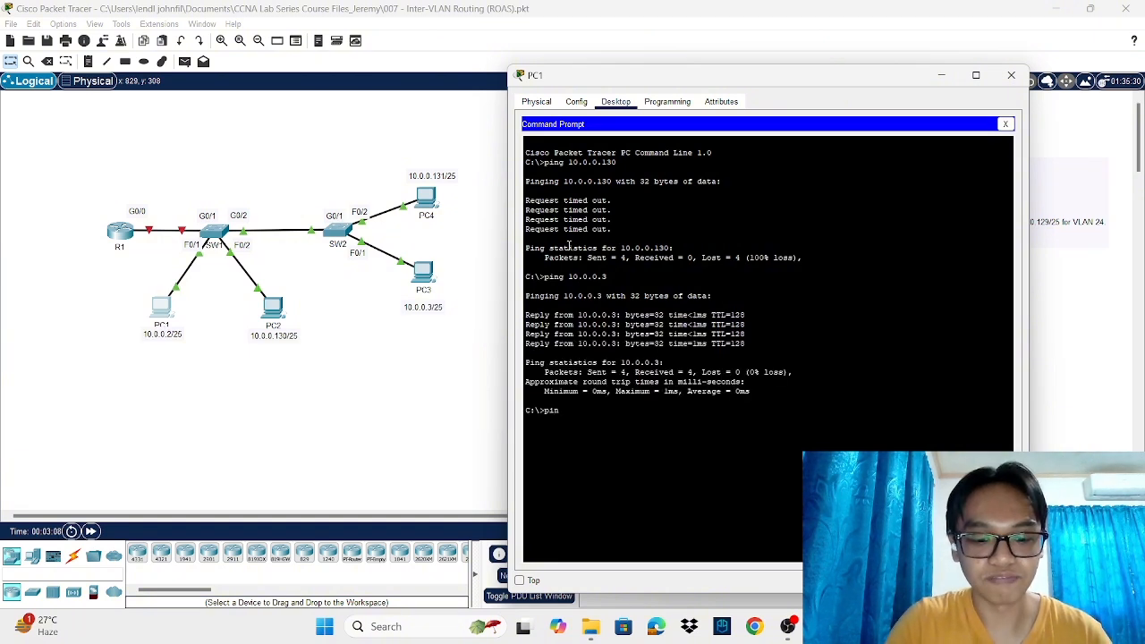
type("g 10.0.0.")
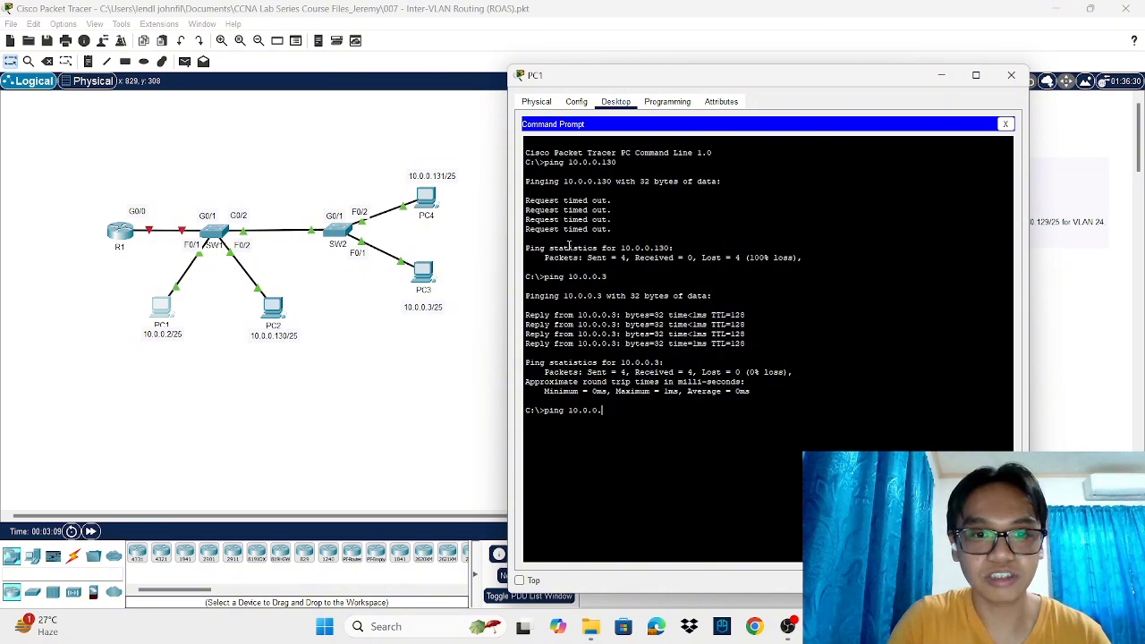
type("131")
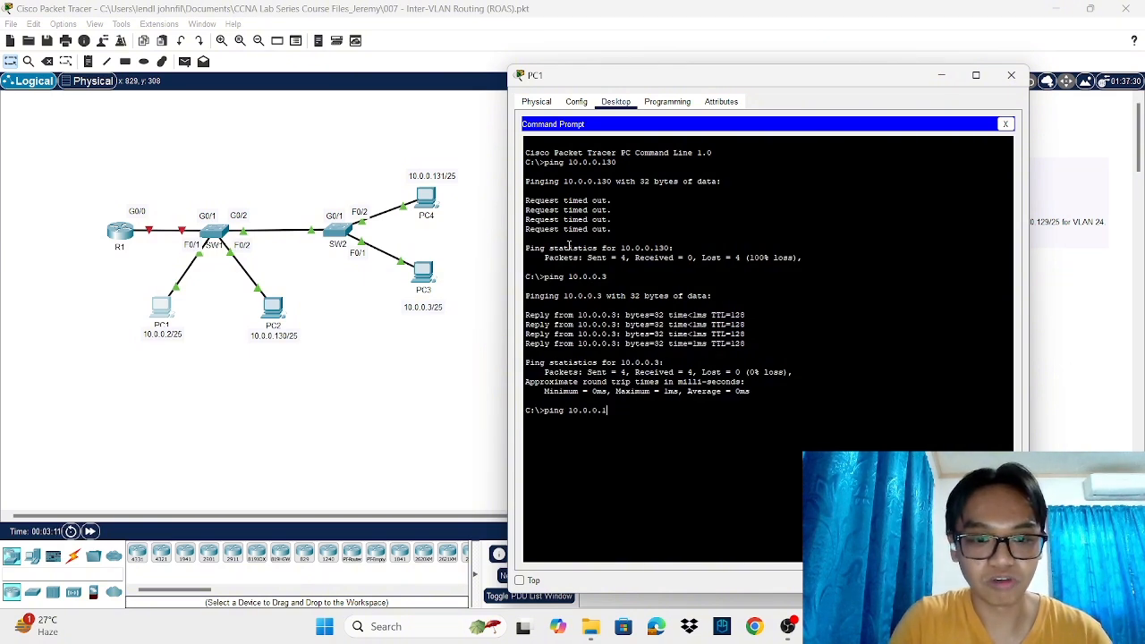
key("Return")
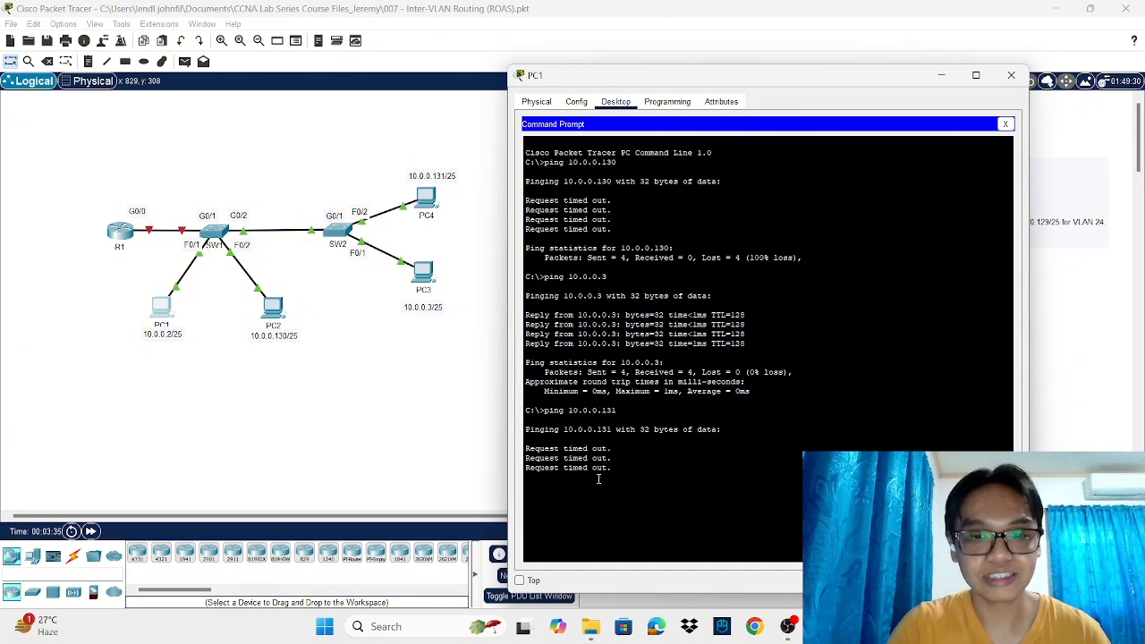
Step: Run ipconfig on PC1 and highlight its default gateway in the output
type("ipcon")
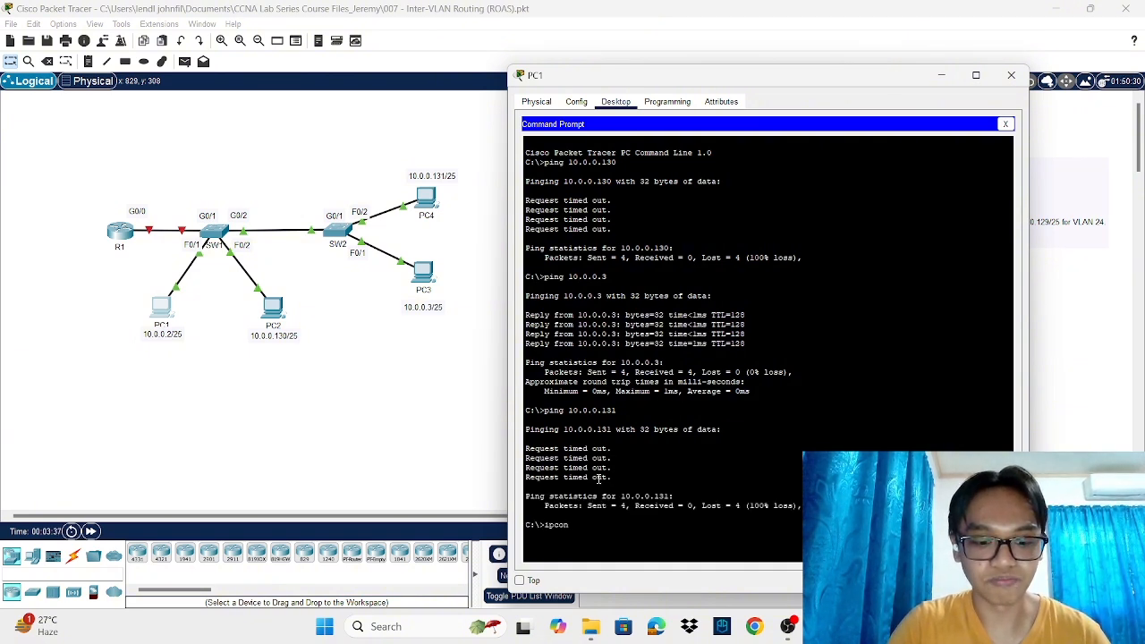
type("fig")
key("Return")
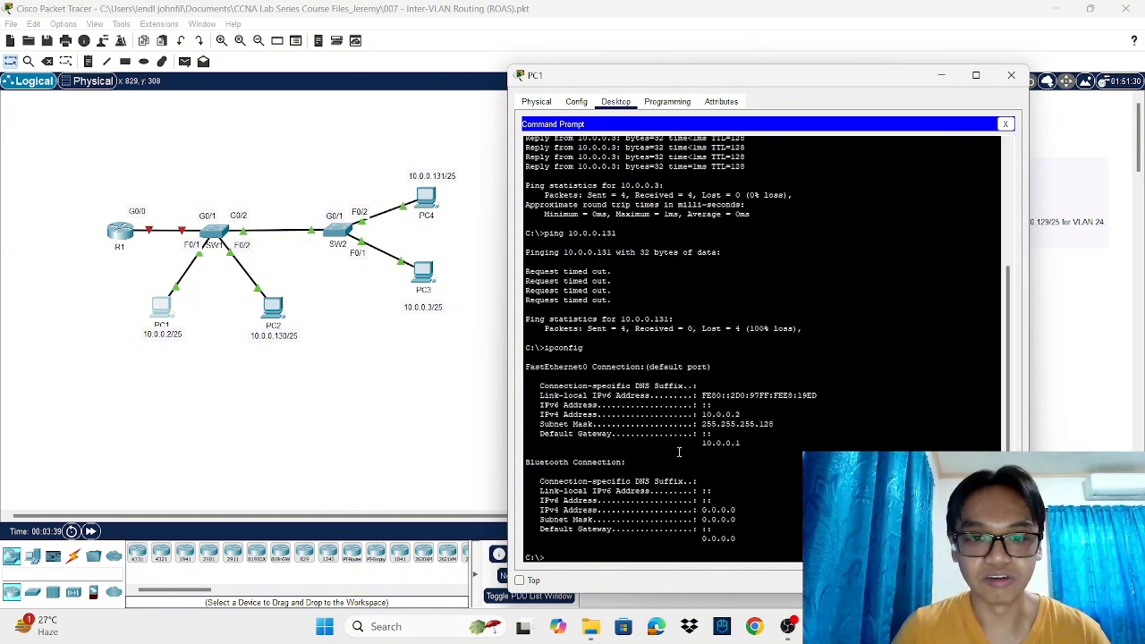
left_click_drag(541, 436, 744, 444)
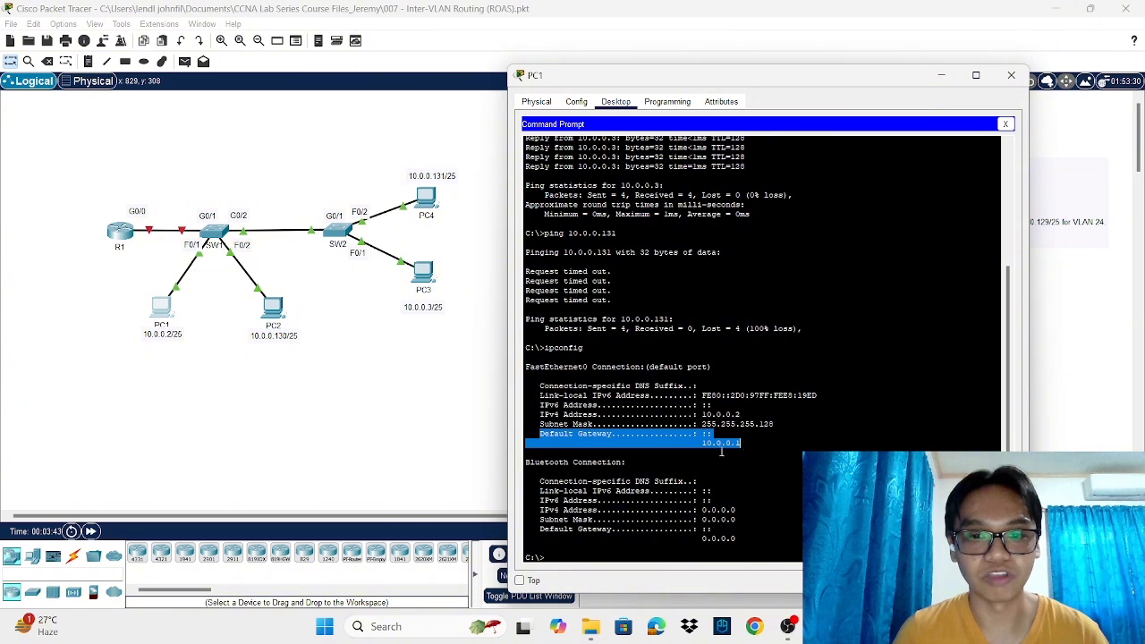
Step: Run ipconfig in PC3's command prompt and highlight its default gateway address
left_click(423, 273)
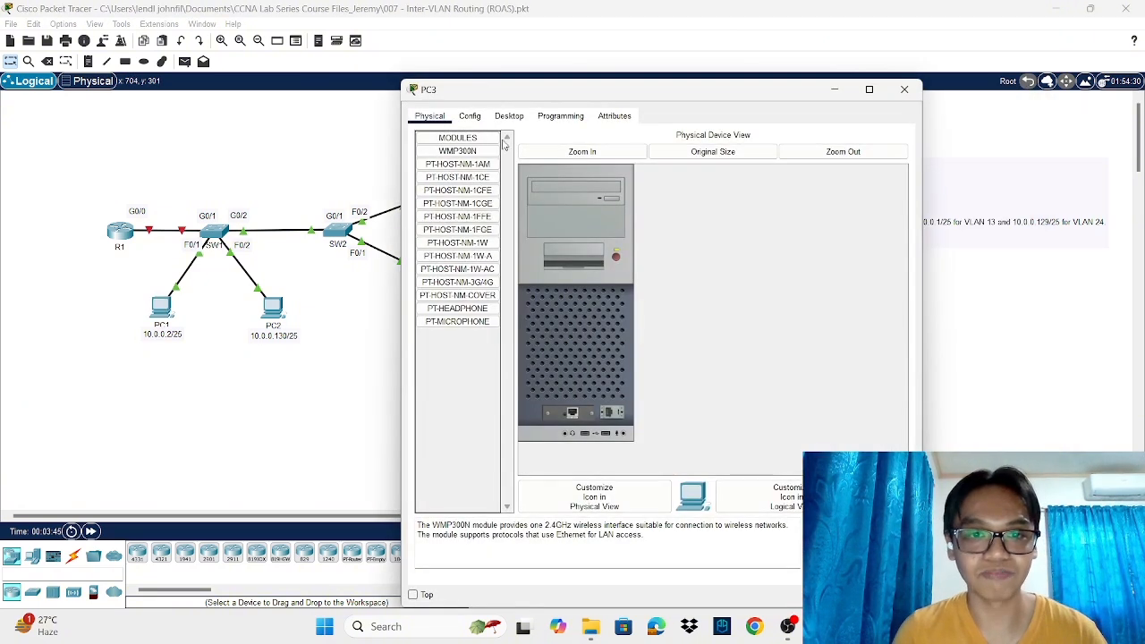
left_click(509, 116)
left_click(717, 174)
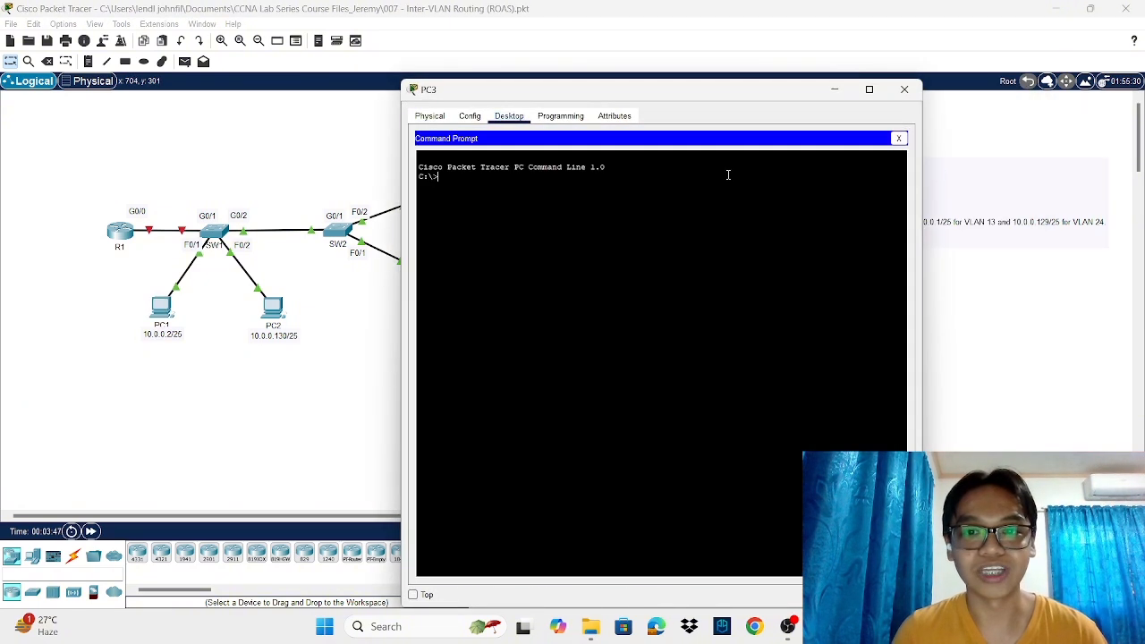
type("pi")
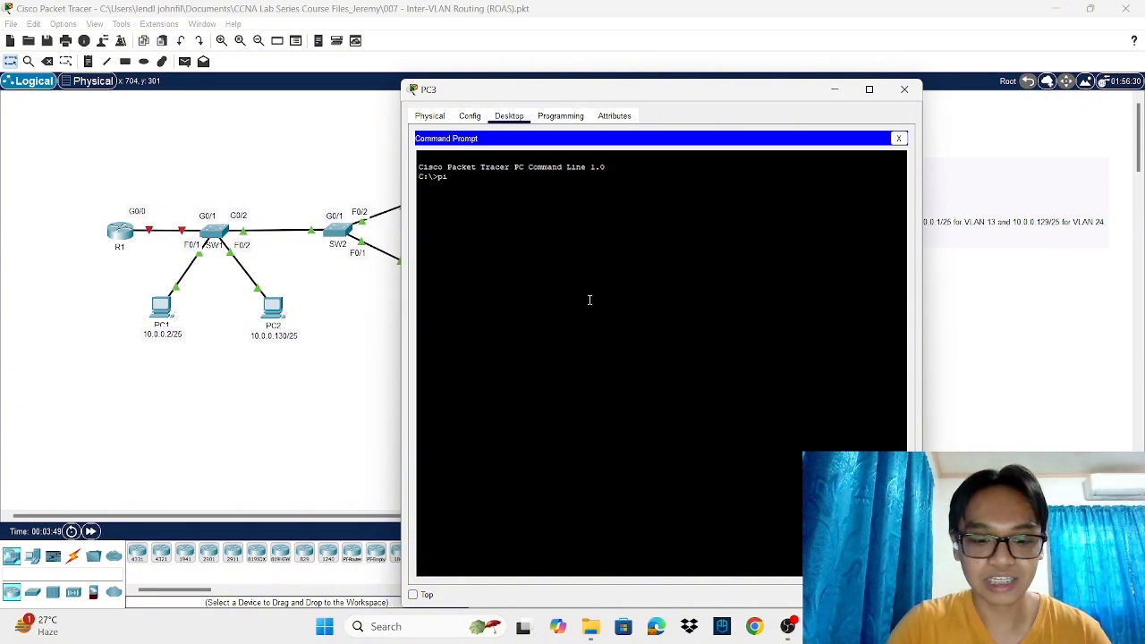
key("BackSpace")
key("BackSpace")
type("ipco")
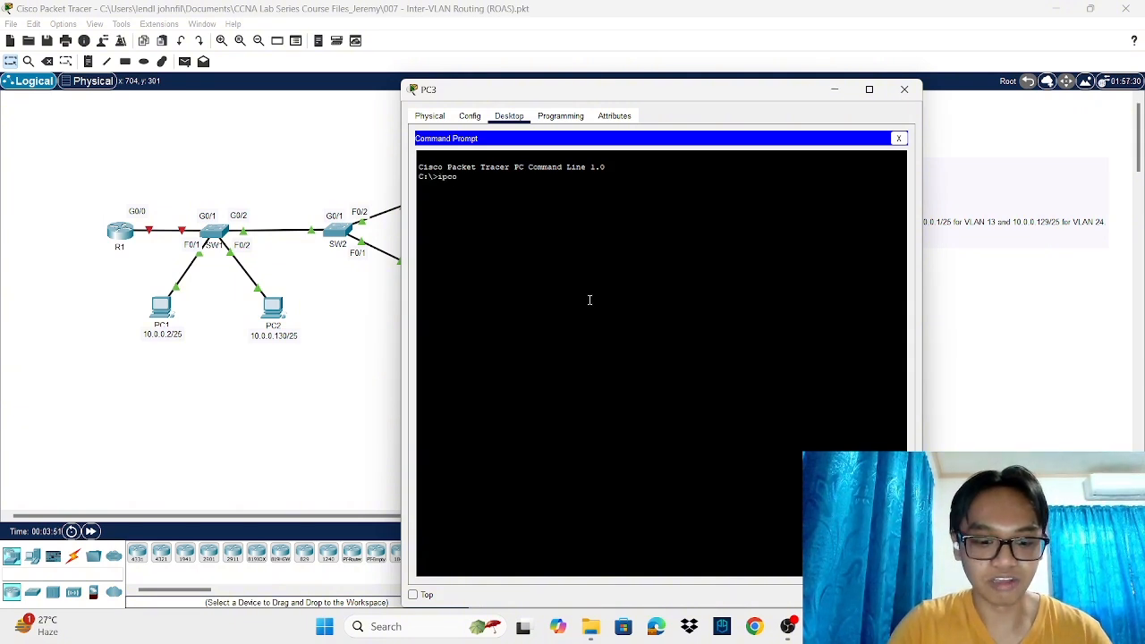
type("nfig")
key("Return")
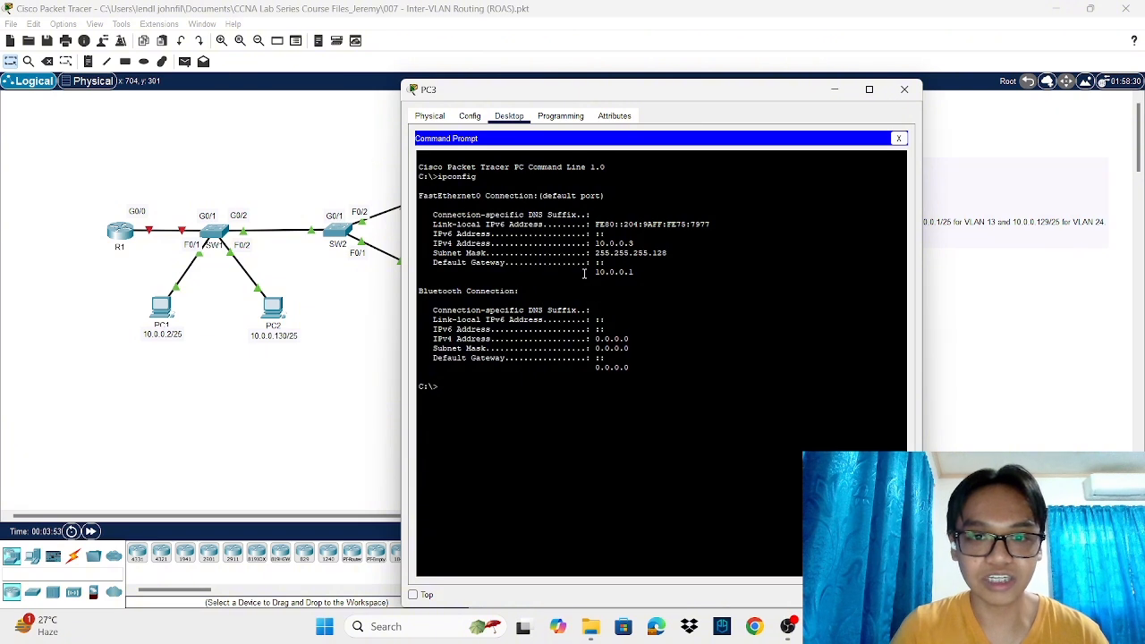
left_click_drag(581, 271, 666, 279)
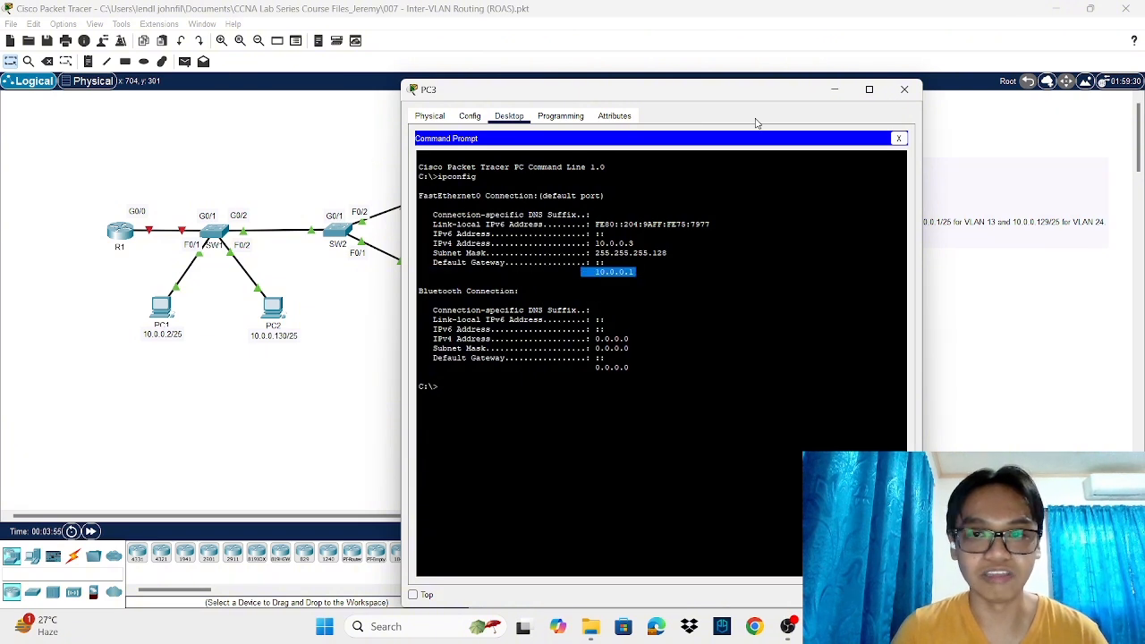
left_click(847, 93)
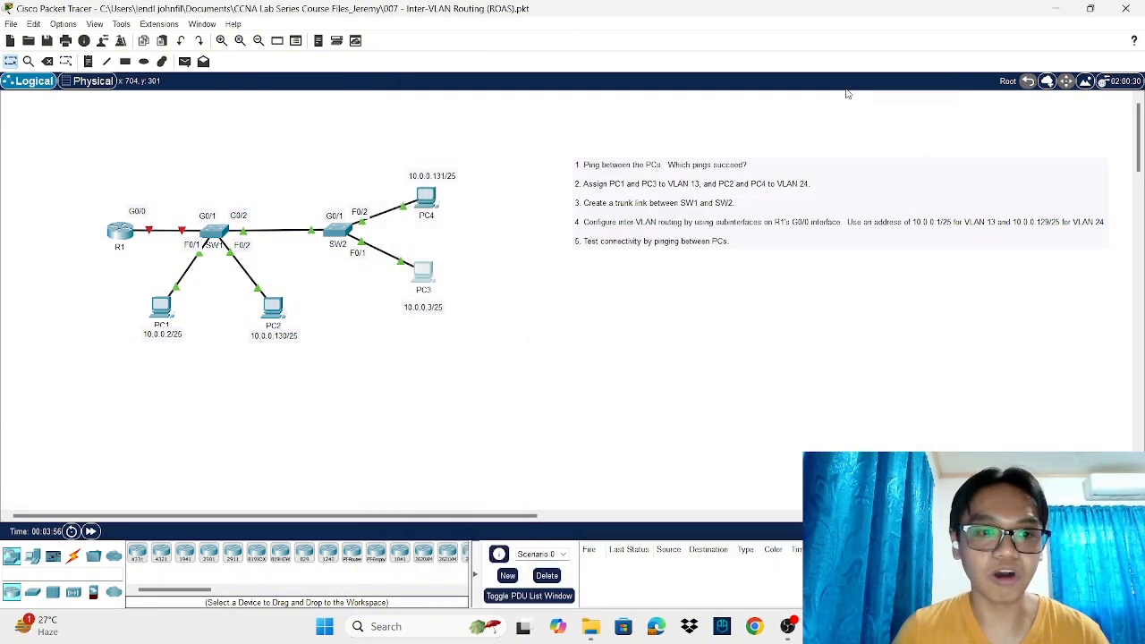
Step: Ping PC4 at 10.0.0.131 from PC2's command prompt, with the window moved clear of the topology
left_click(273, 307)
left_click(509, 115)
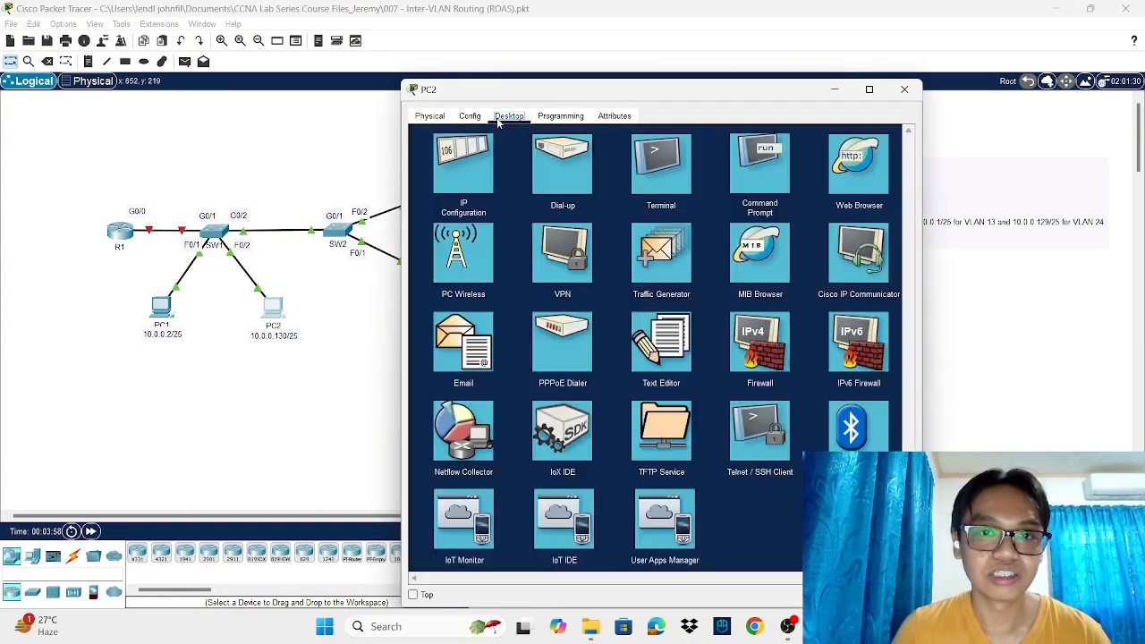
left_click(749, 166)
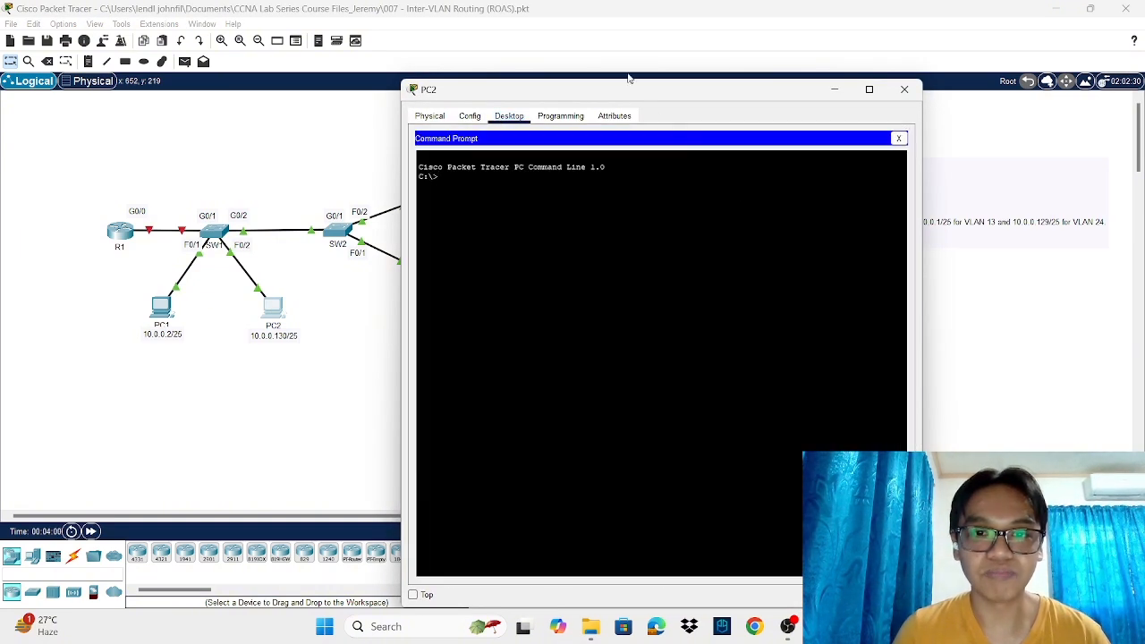
left_click_drag(631, 90, 762, 74)
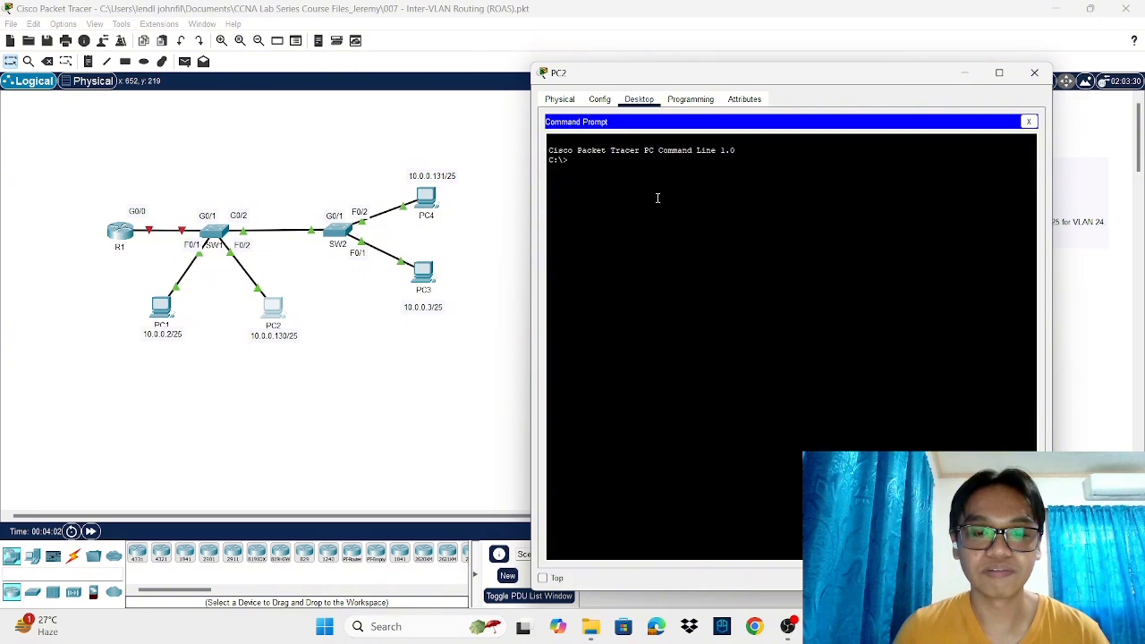
type("ping 1")
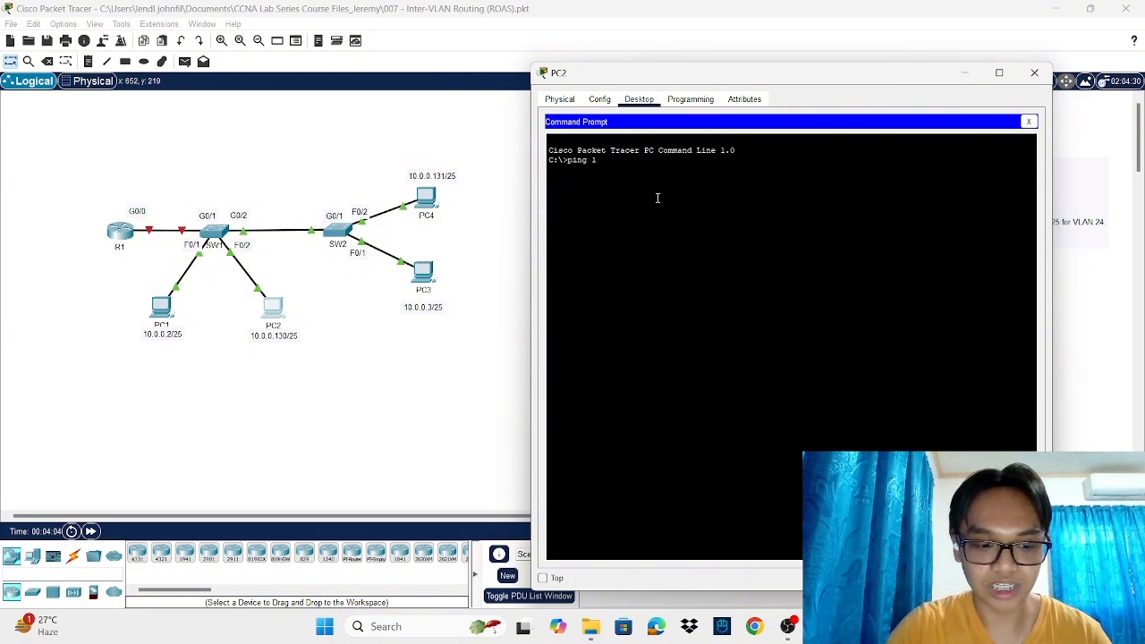
type("0.0.0.131")
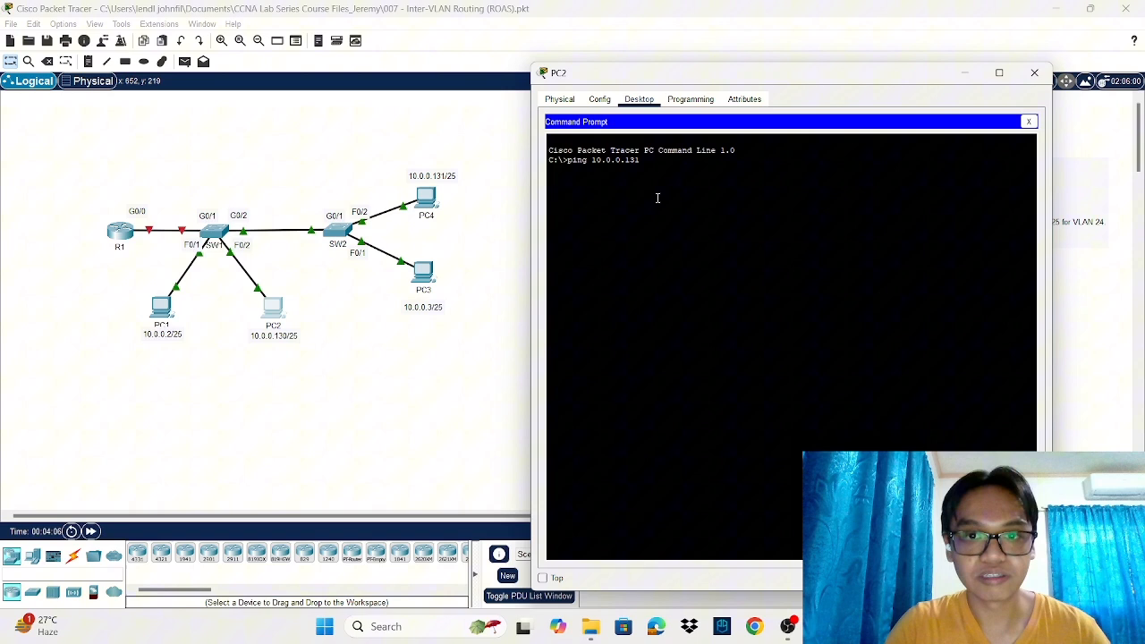
key("Return")
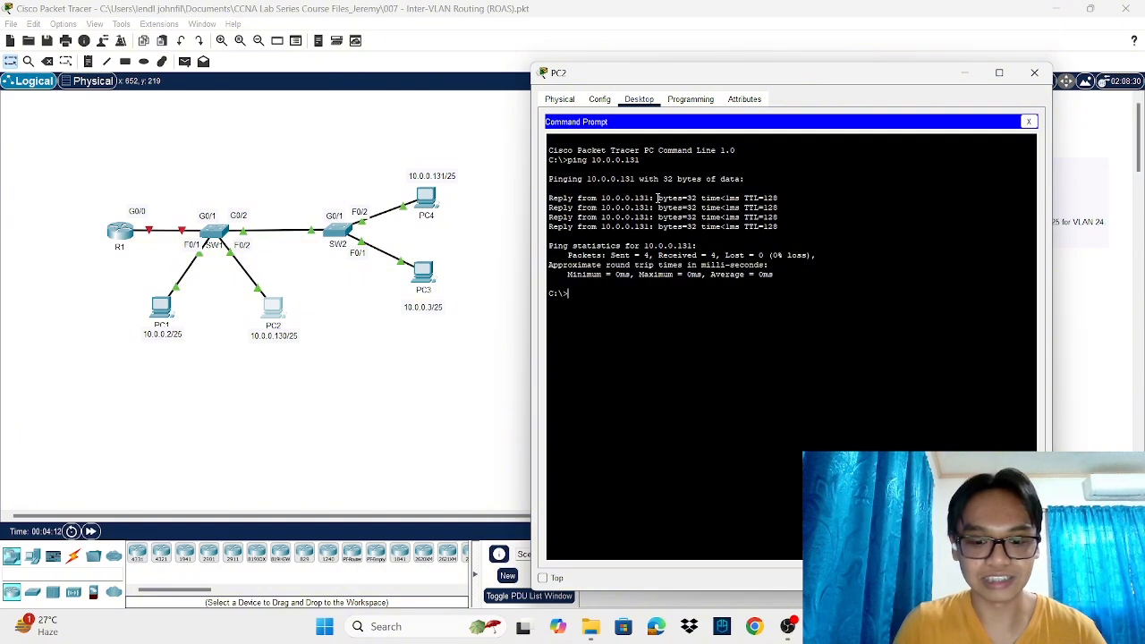
Step: Run ipconfig on PC2 and highlight its default gateway address
type("ipconfig")
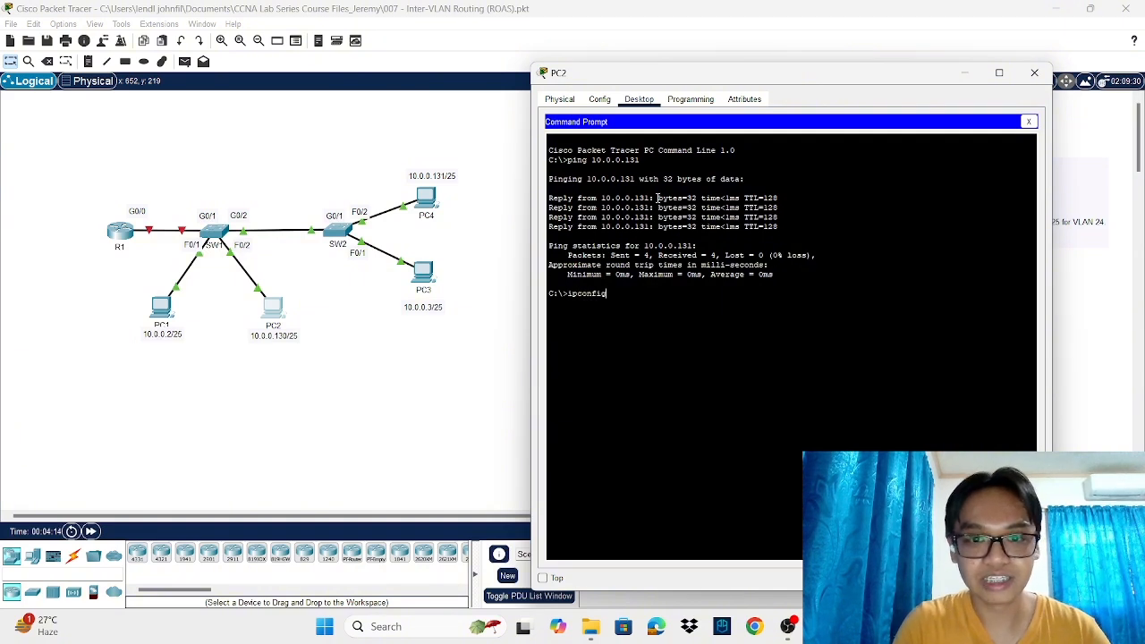
key("Return")
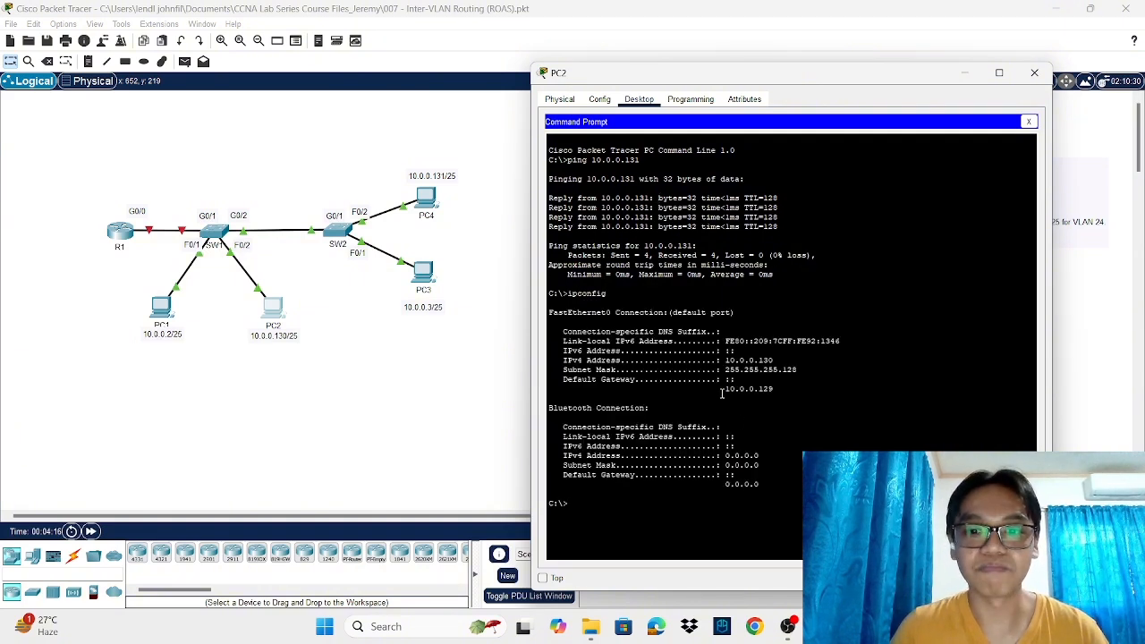
left_click_drag(722, 394, 776, 390)
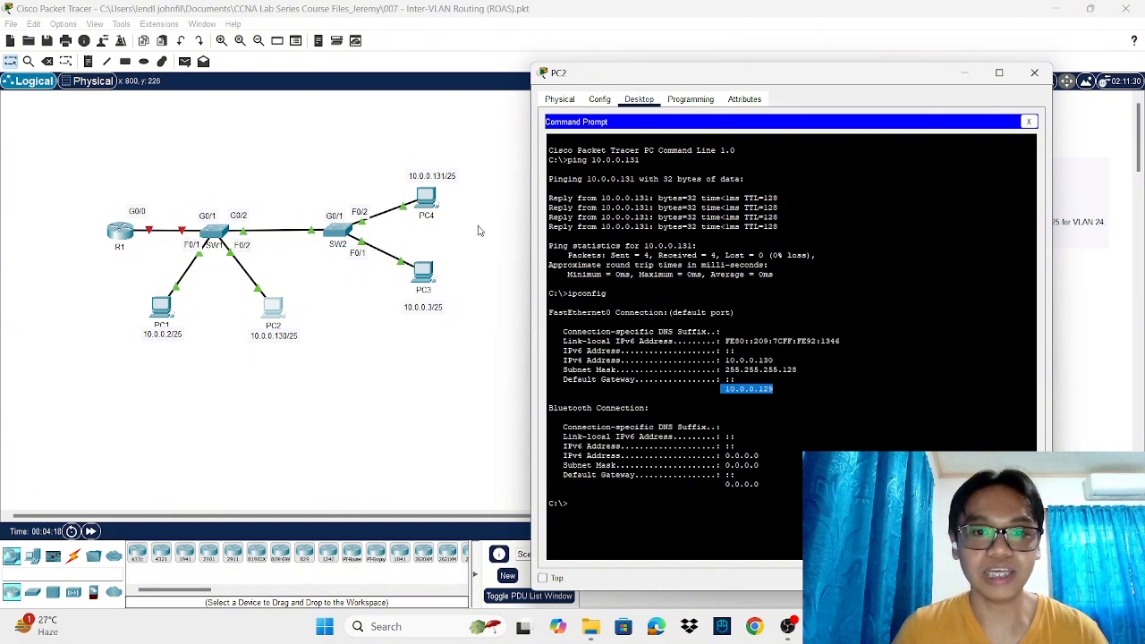
Step: Run ipconfig in PC4's command prompt and highlight its default gateway, clearing the window out of the way after
left_click(436, 210)
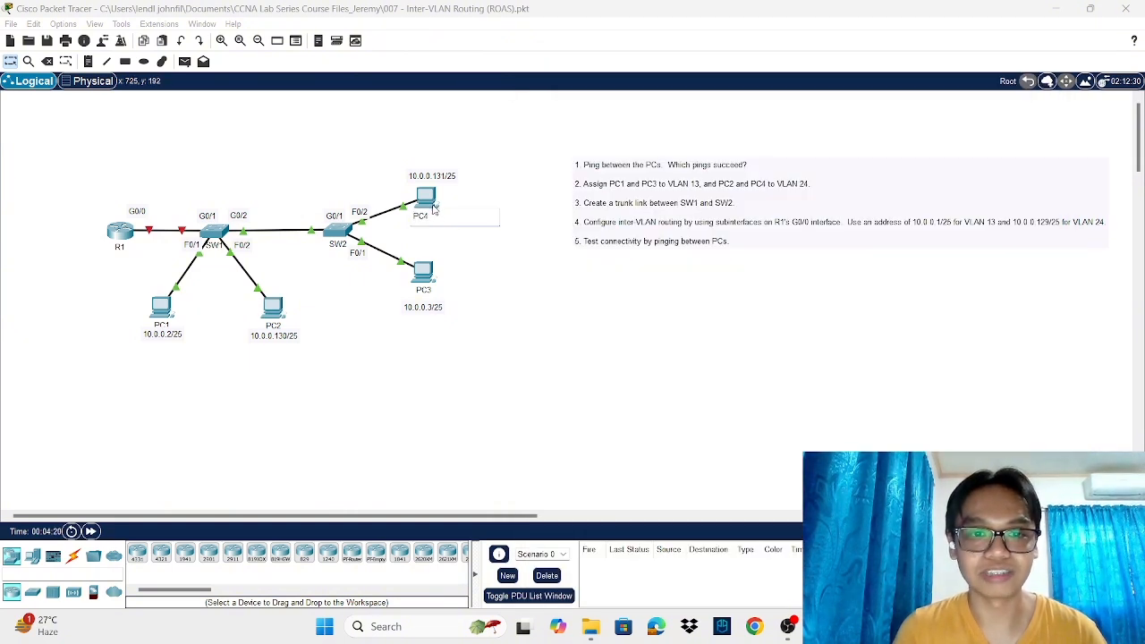
left_click(435, 210)
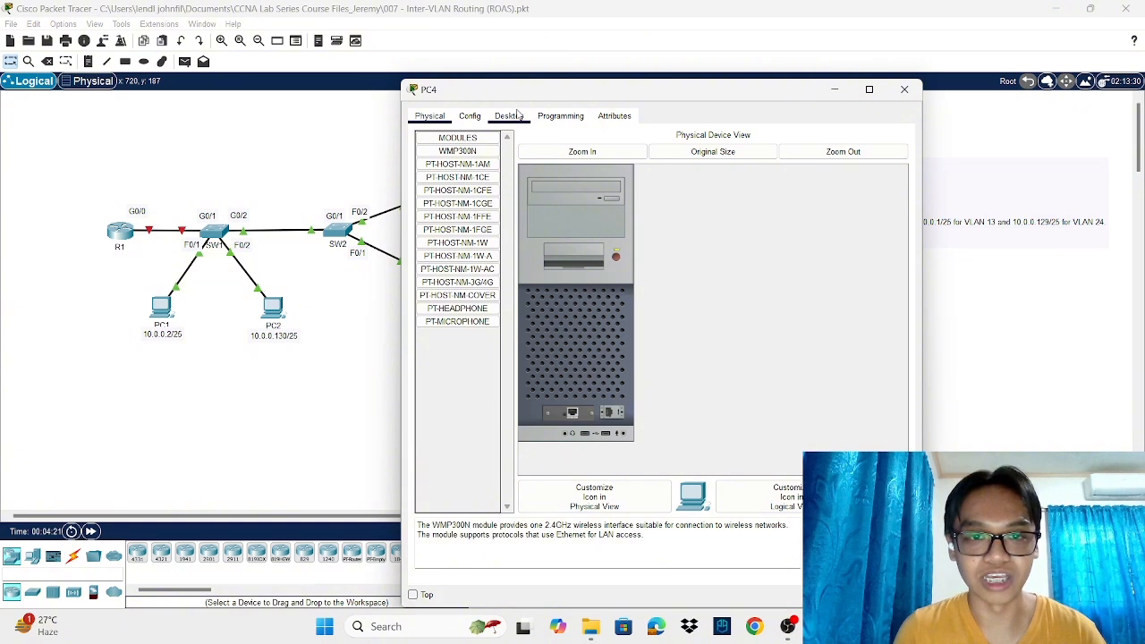
left_click(517, 116)
left_click(759, 182)
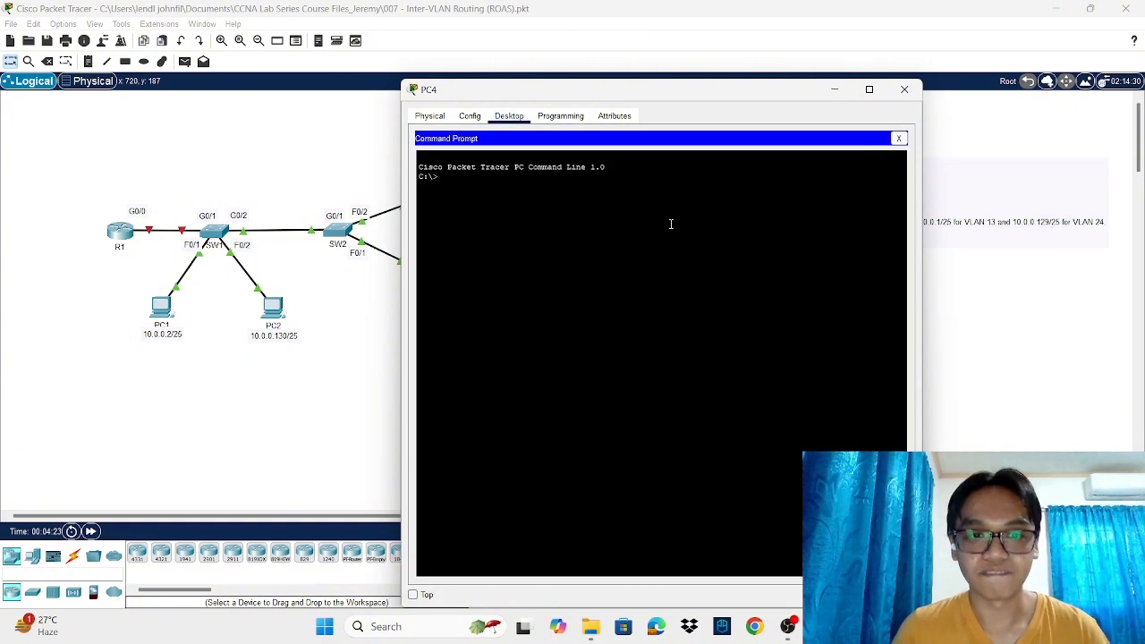
type("ipconfig")
key("Return")
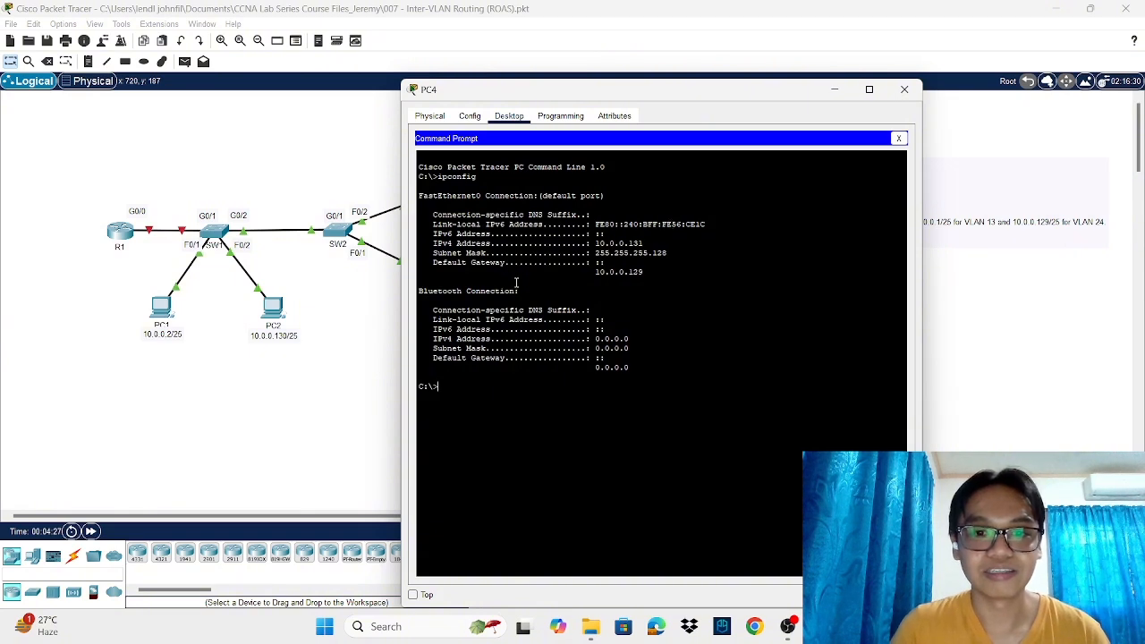
left_click_drag(462, 262, 656, 279)
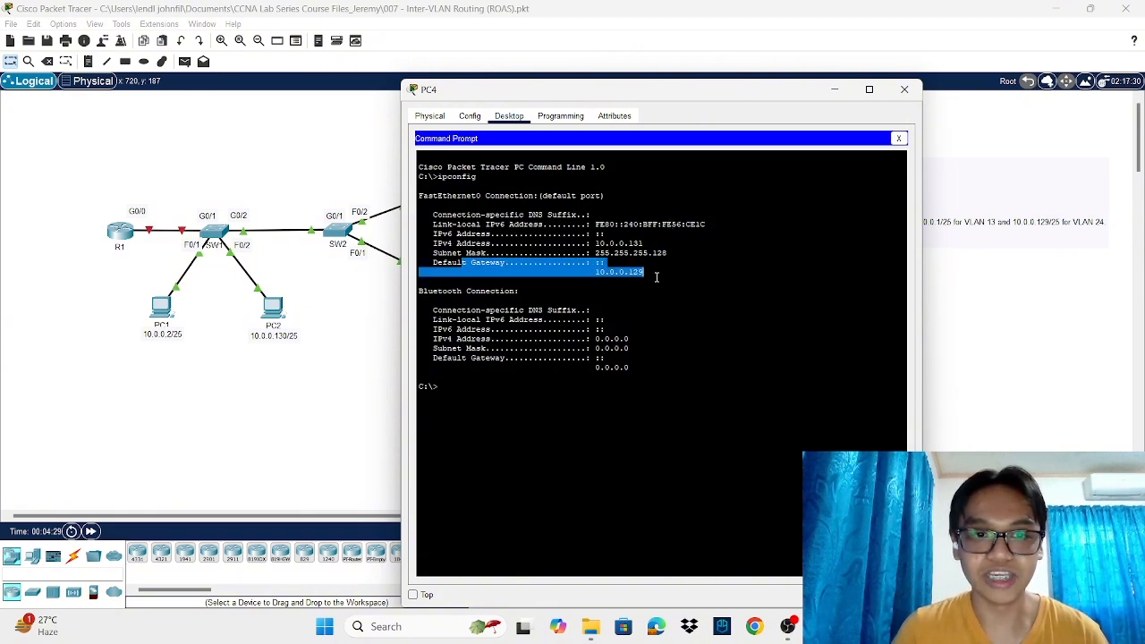
left_click(852, 94)
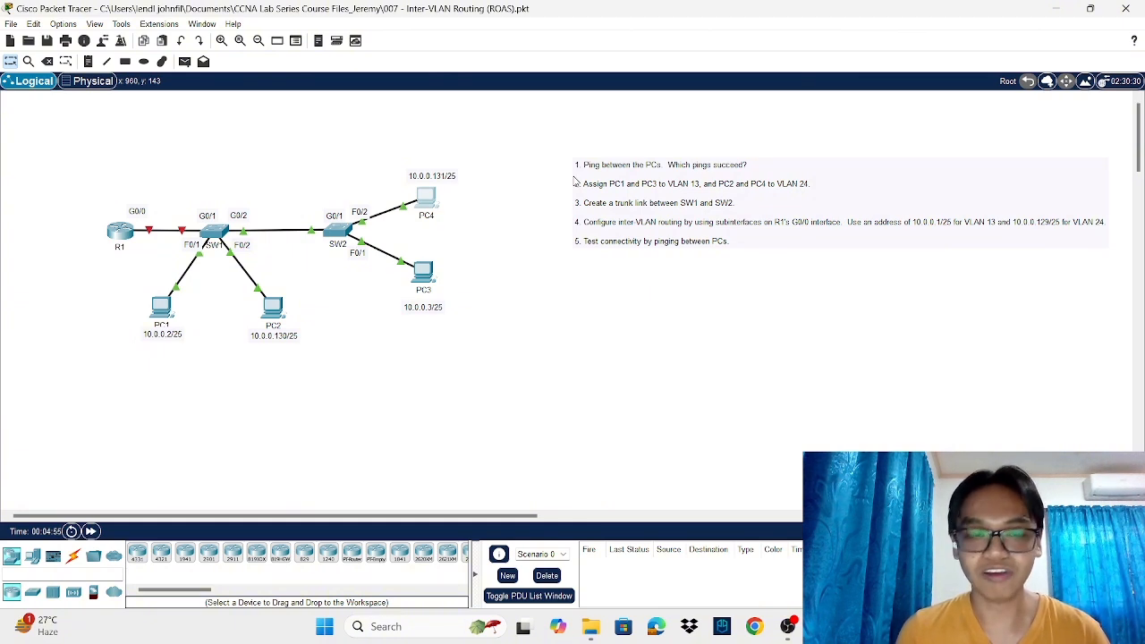
Step: Open SW1's command line and enter global configuration mode with en and conf t
left_click(208, 238)
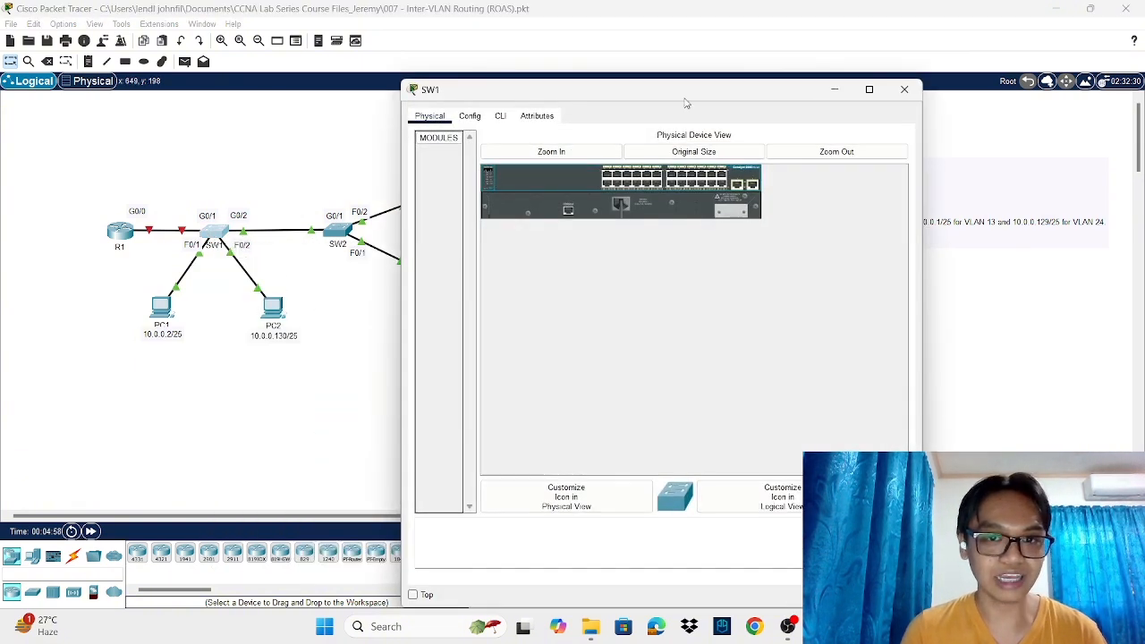
left_click_drag(677, 93, 914, 99)
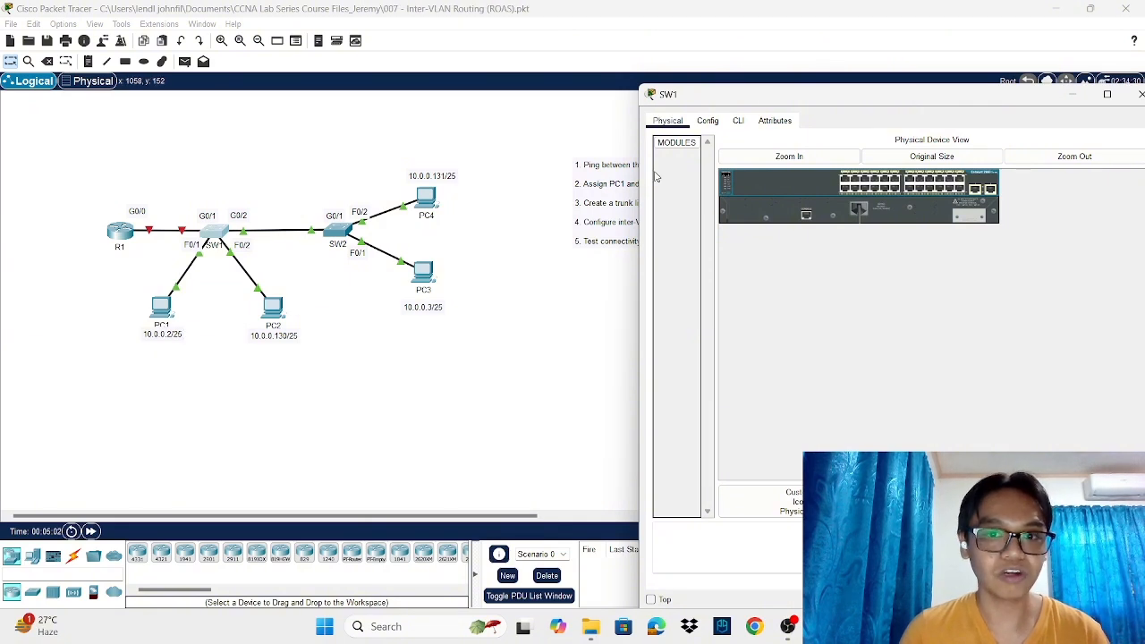
left_click_drag(738, 103, 437, 101)
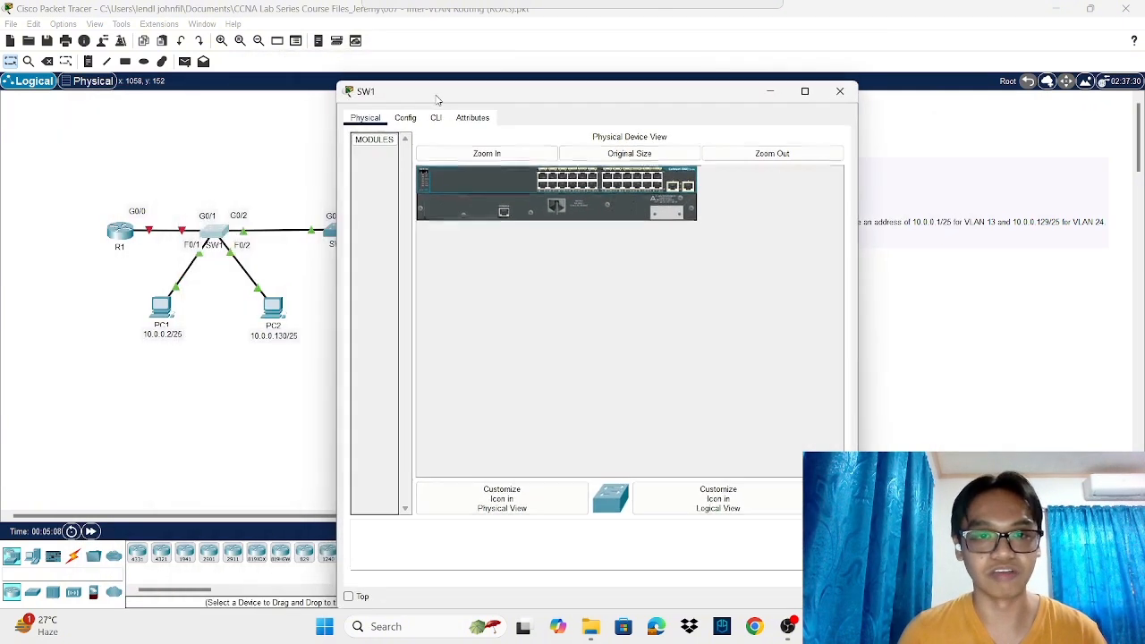
left_click(436, 121)
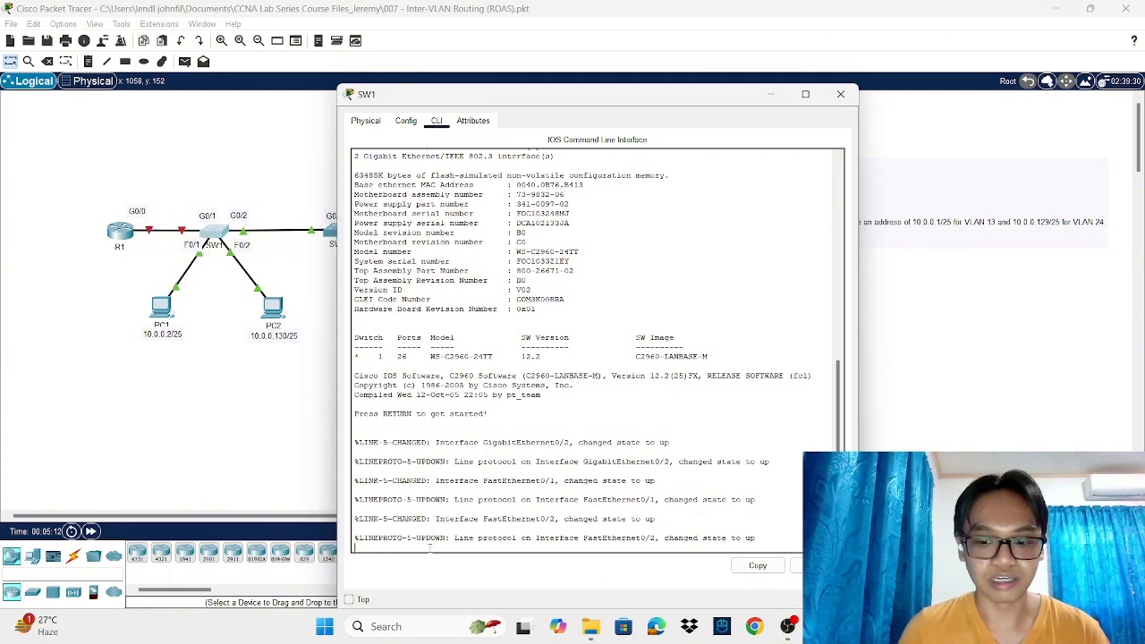
key("Return")
type("en")
key("Return")
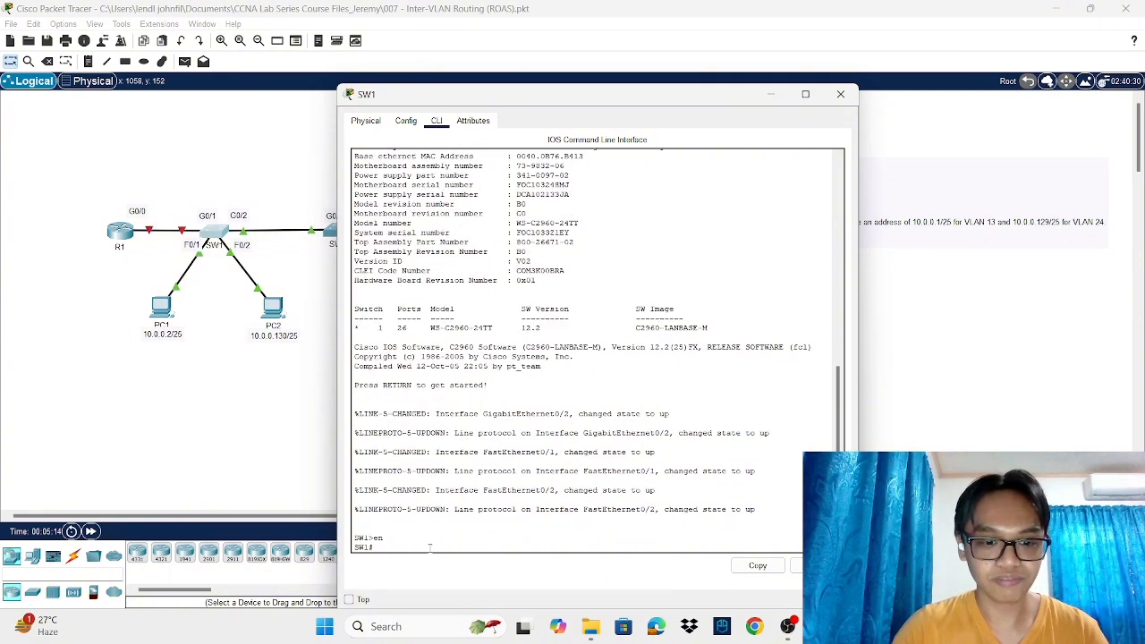
type("conf ")
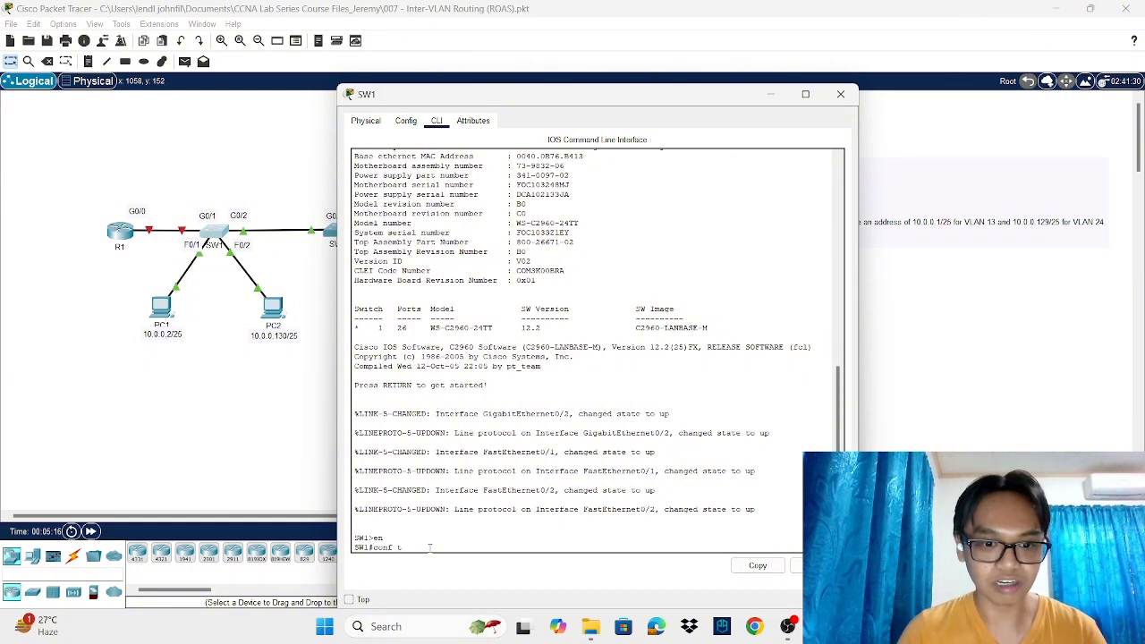
type("t")
key("Return")
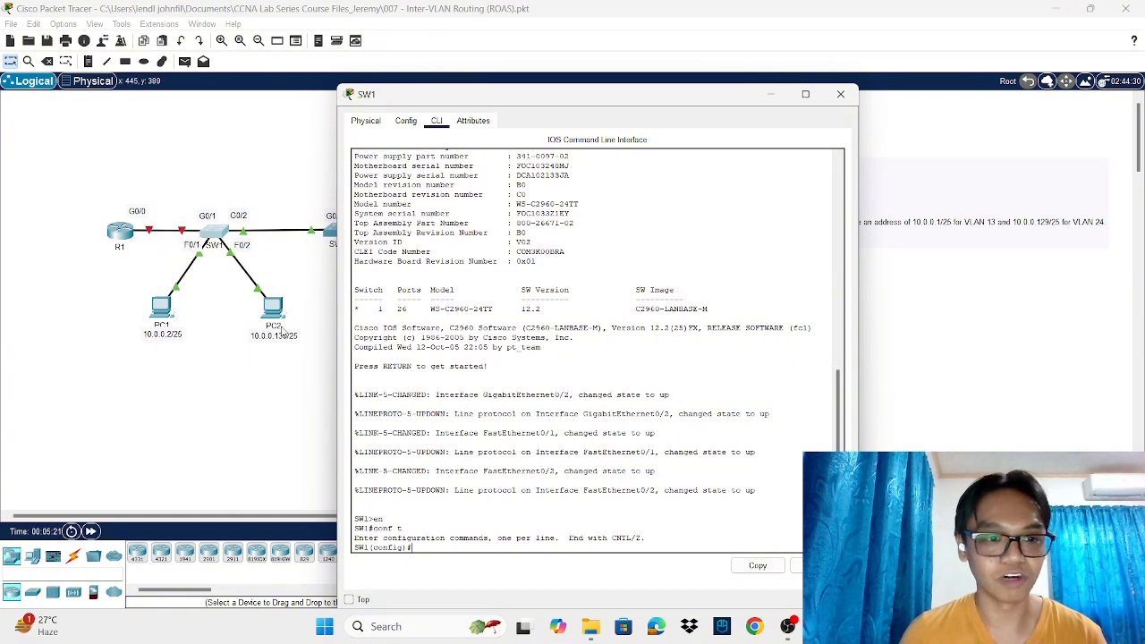
Step: Set SW1's interface F0/1 to access mode with switchport mode access, keeping the whole topology uncovered
type("int")
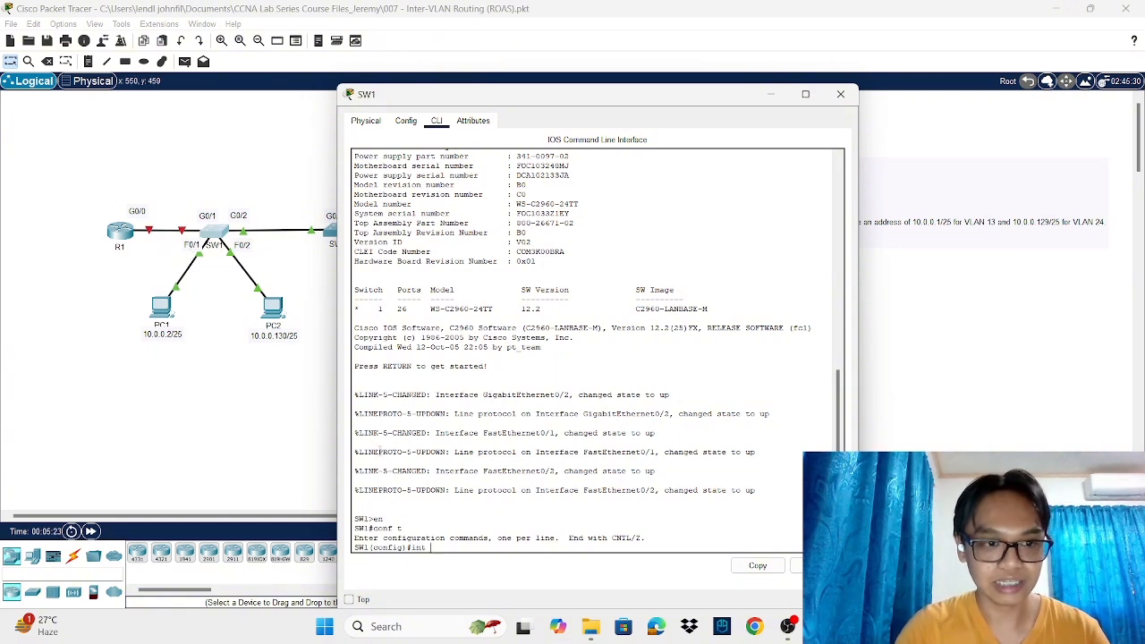
type(" f0/1")
key("Return")
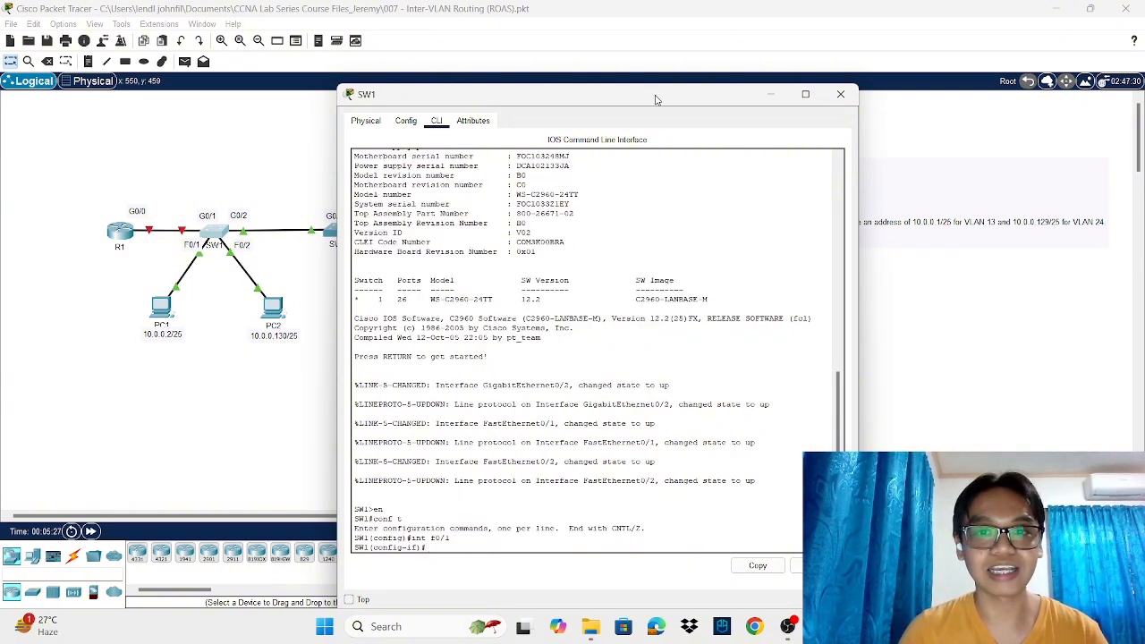
left_click_drag(657, 97, 787, 71)
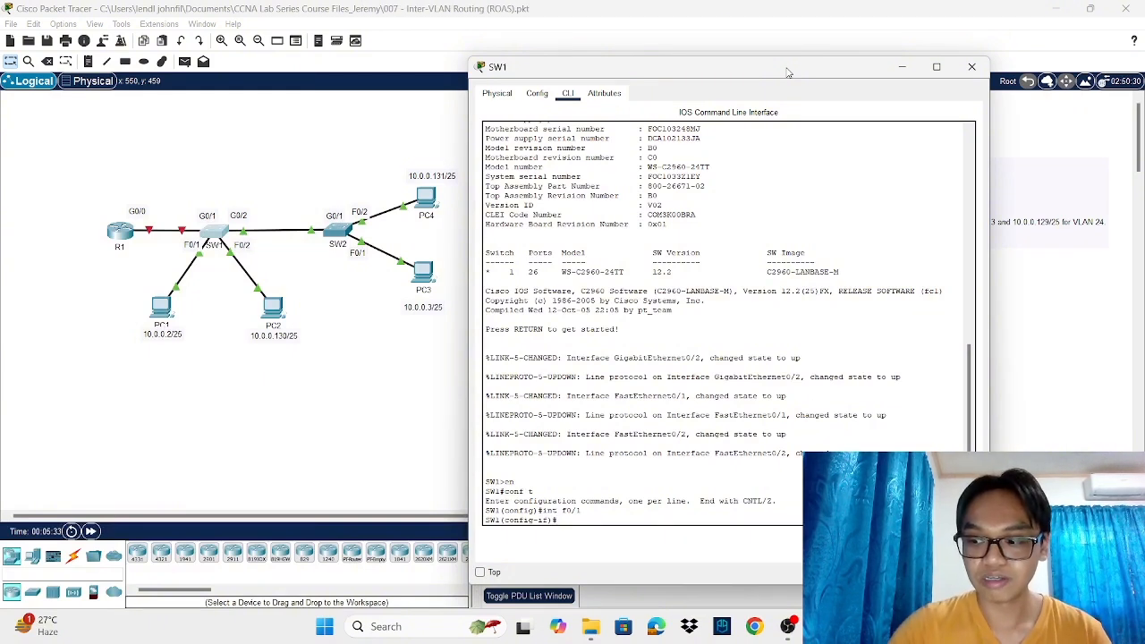
type("i")
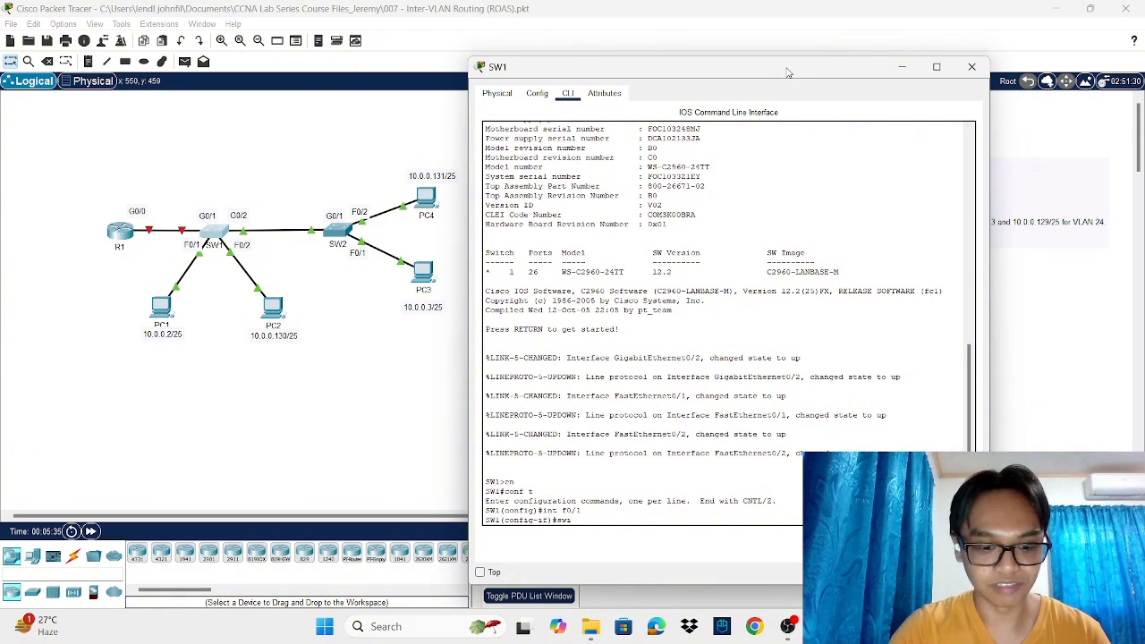
type("tchport m")
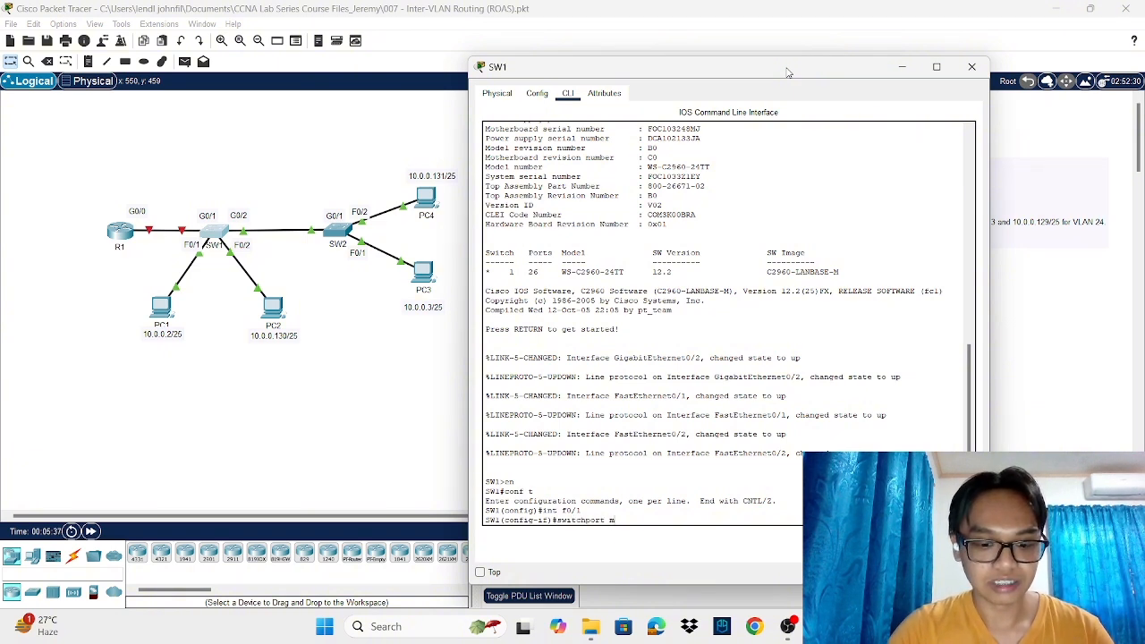
type("ode access")
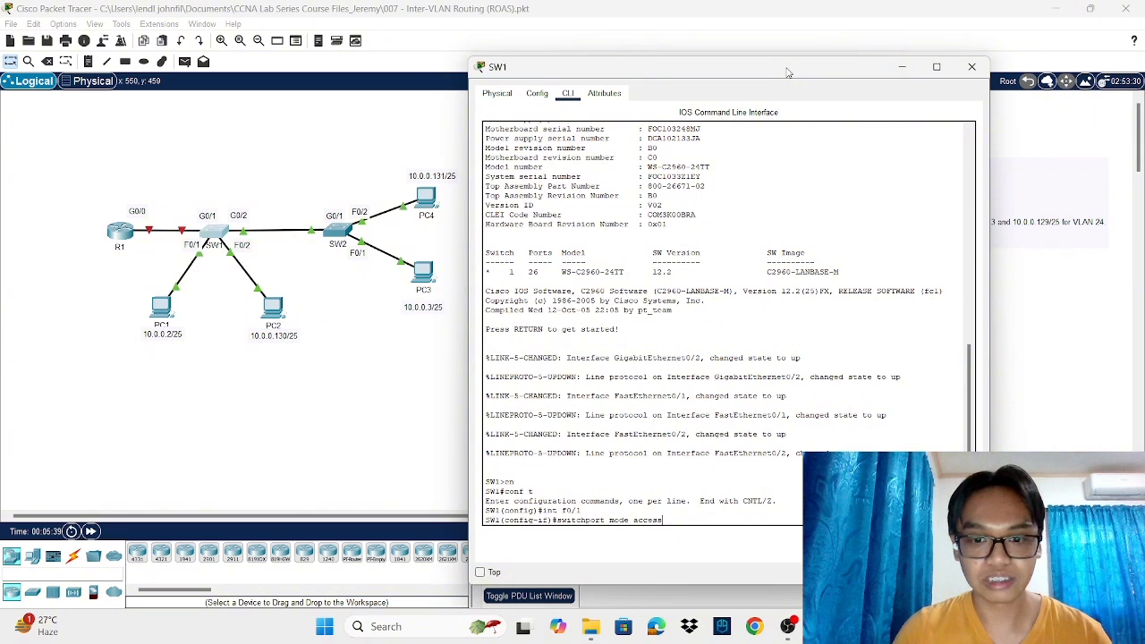
key("Return")
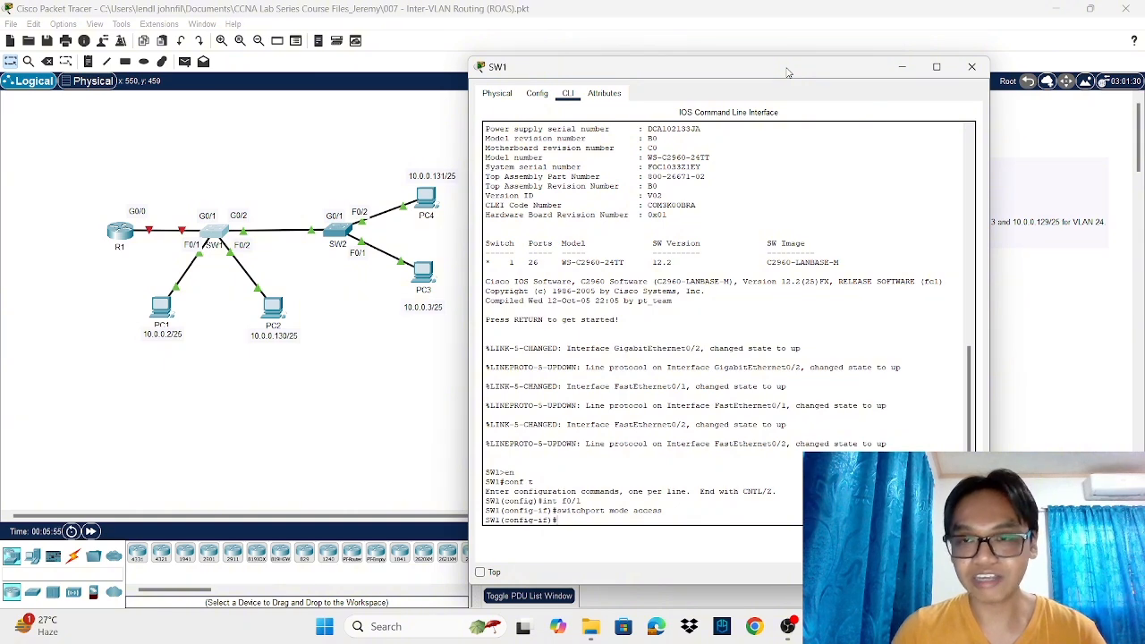
Step: Try to assign F0/1 to VLAN 13 with the command "swich access vlan 13"
left_click_drag(788, 71, 765, 53)
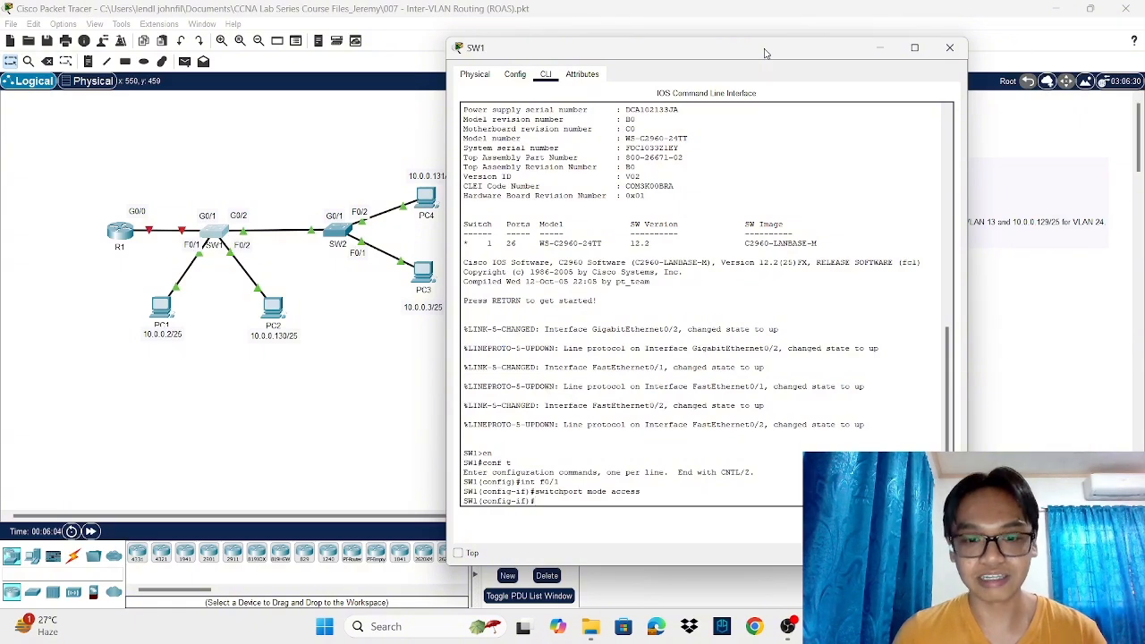
type("itch")
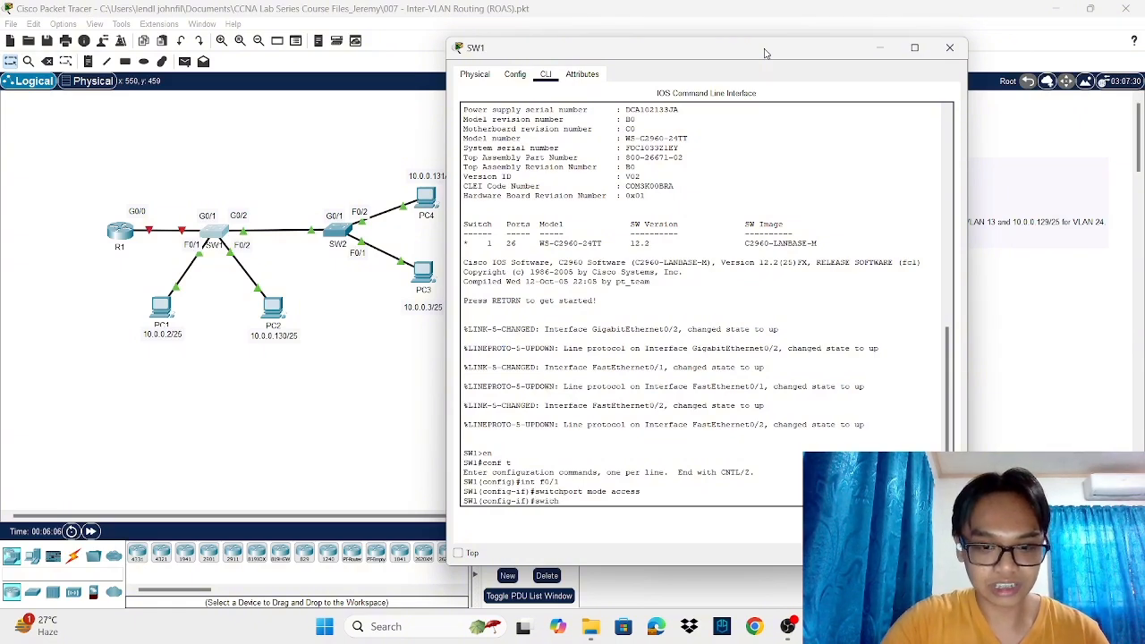
type(" moa")
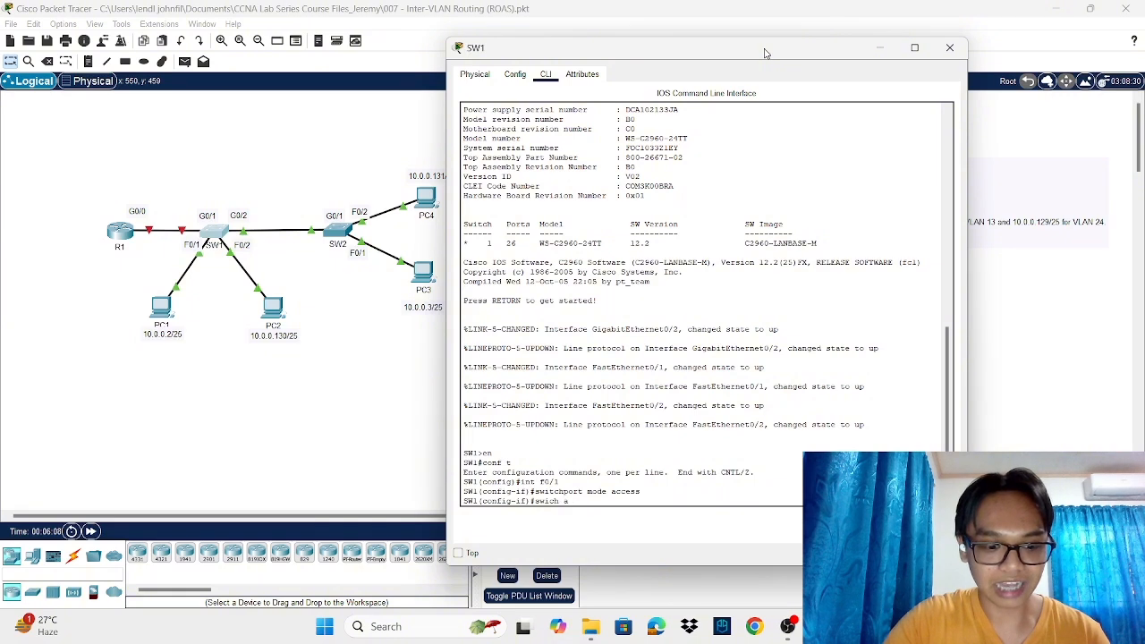
type("ccess vlan 13")
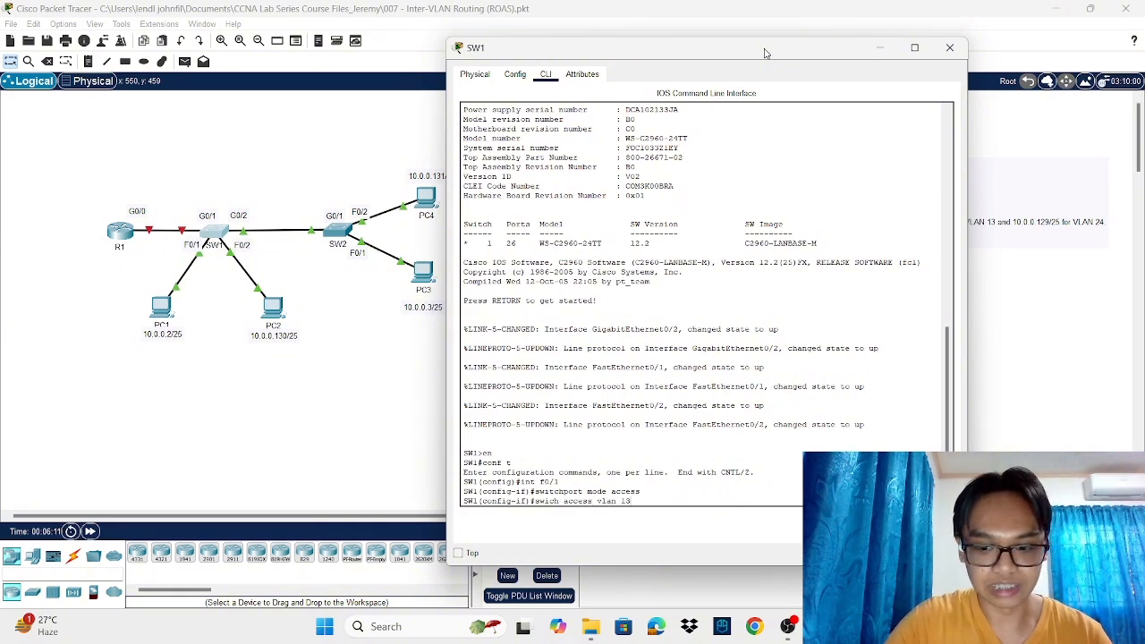
key("Return")
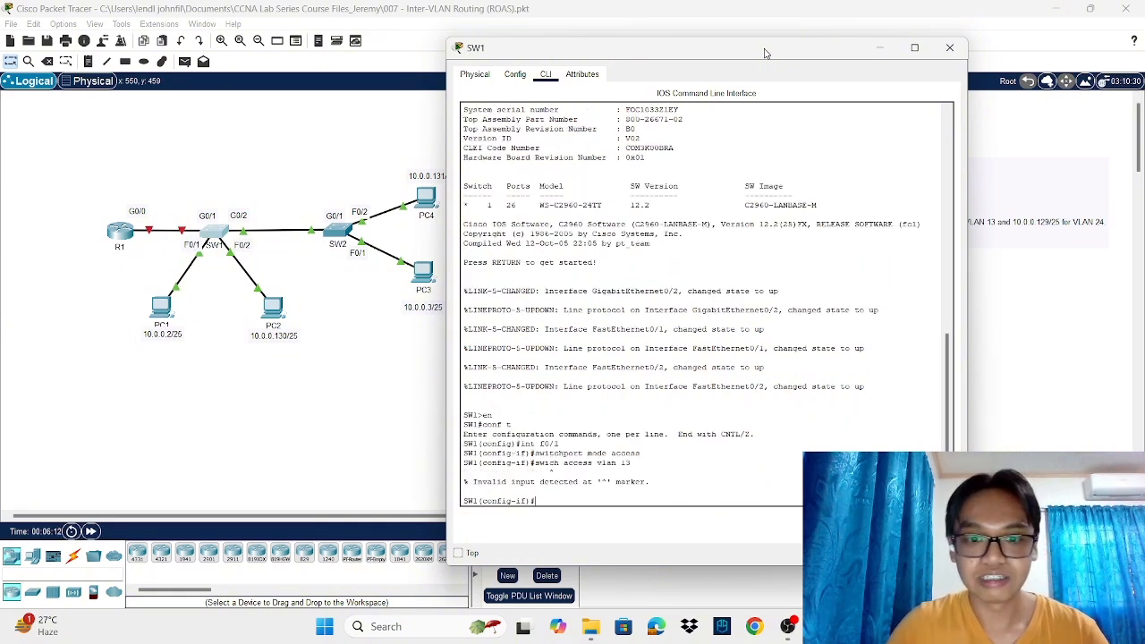
Step: Correct the misspelled command to "switch access vlan 13" and run it on SW1's interface F0/1
key("Up")
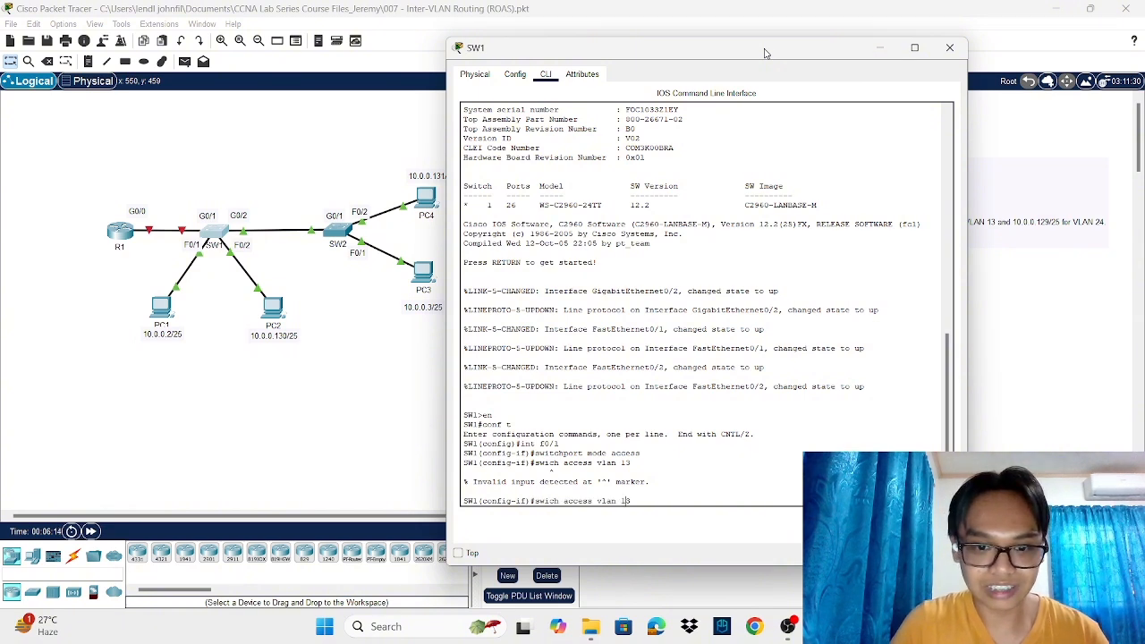
key("Left")
key("Left")
key("Left")
key("Left")
key("Left")
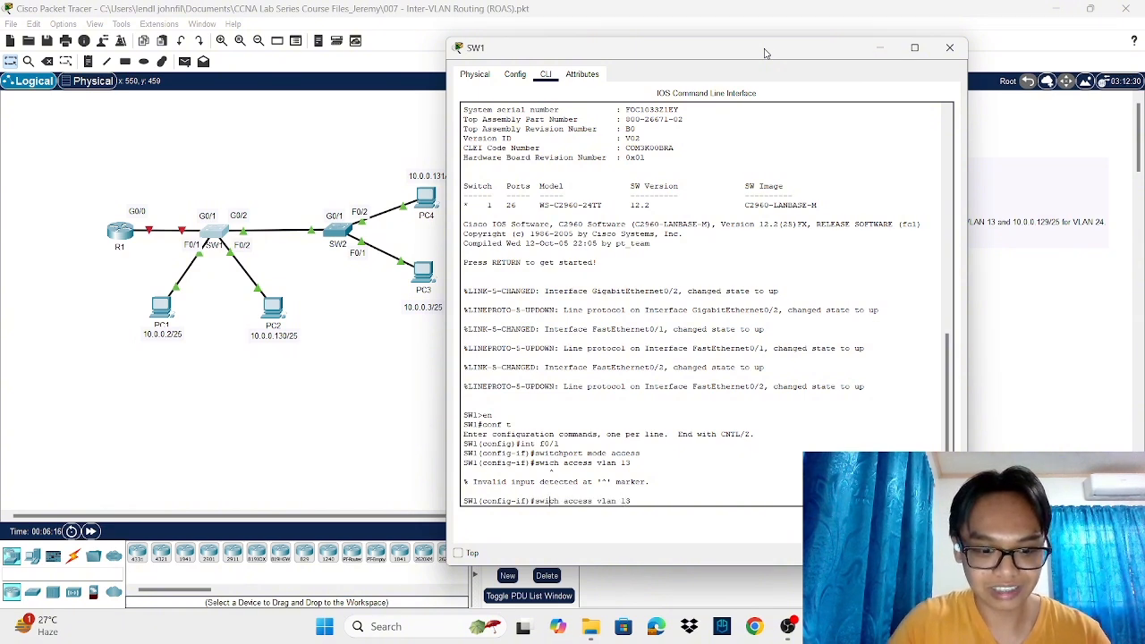
type("t")
key("Return")
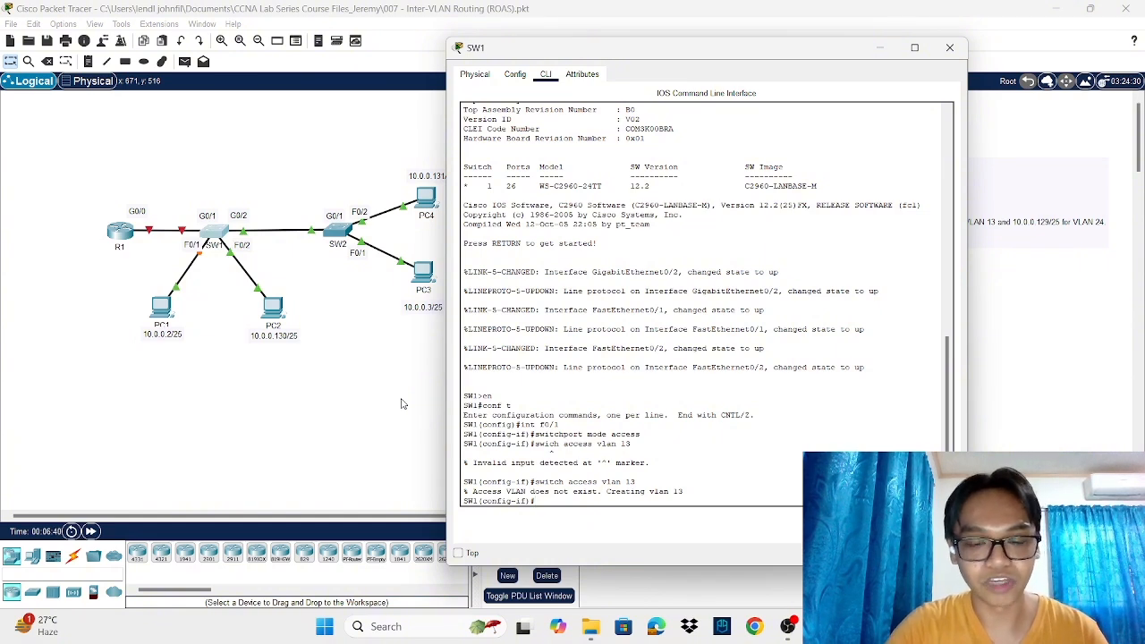
Step: Set SW1's interface F0/2 to access mode with switch mode access
type("n")
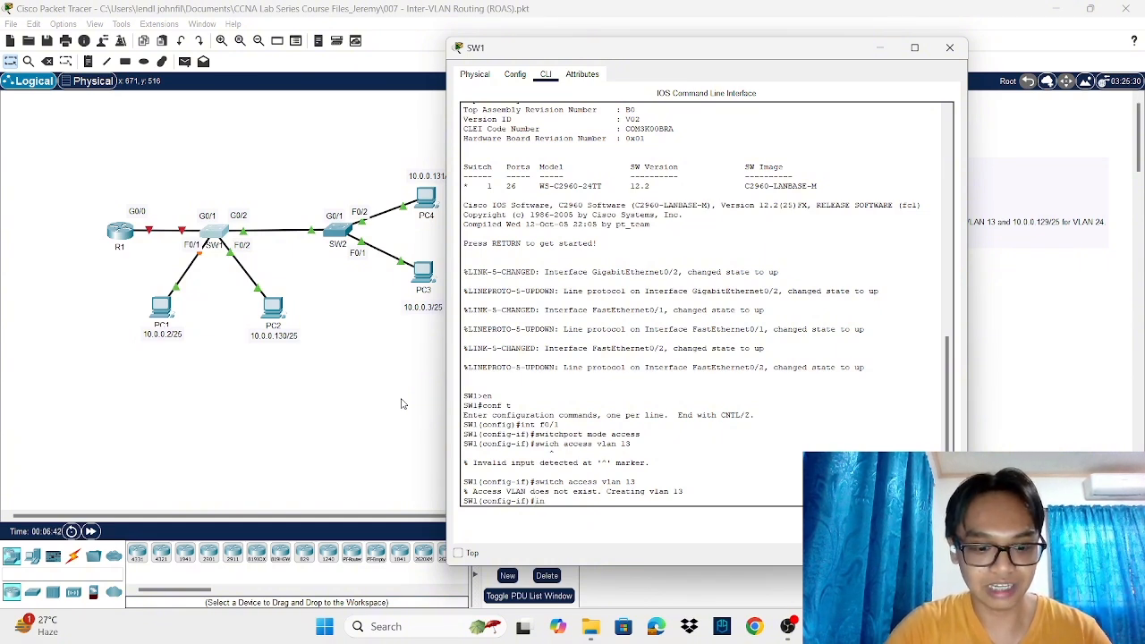
type("t f0")
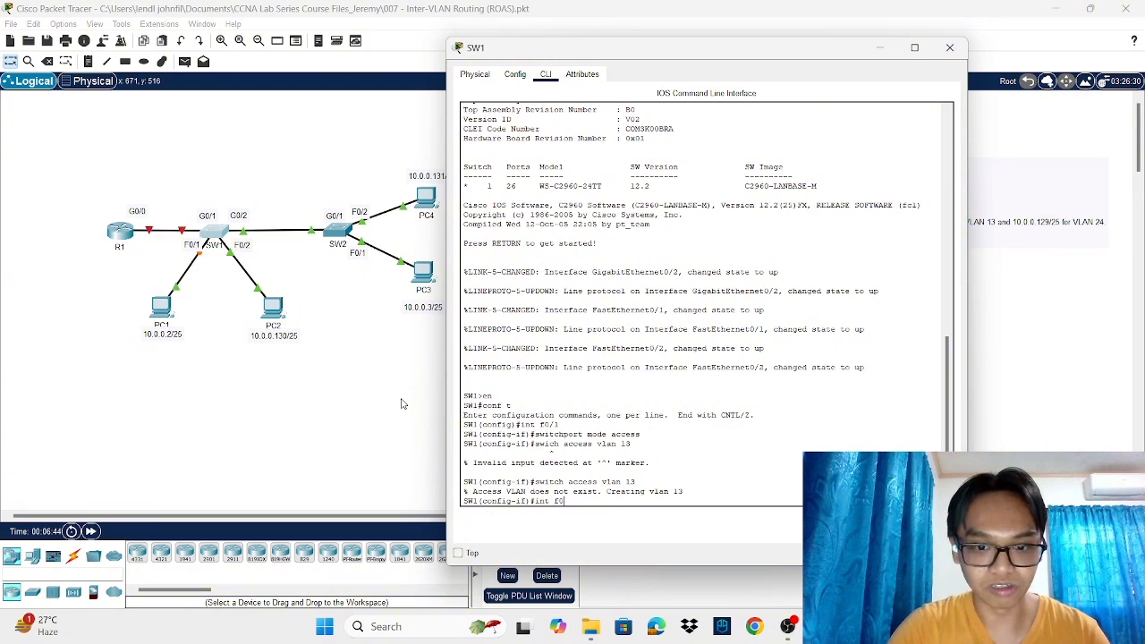
type("/2")
key("Return")
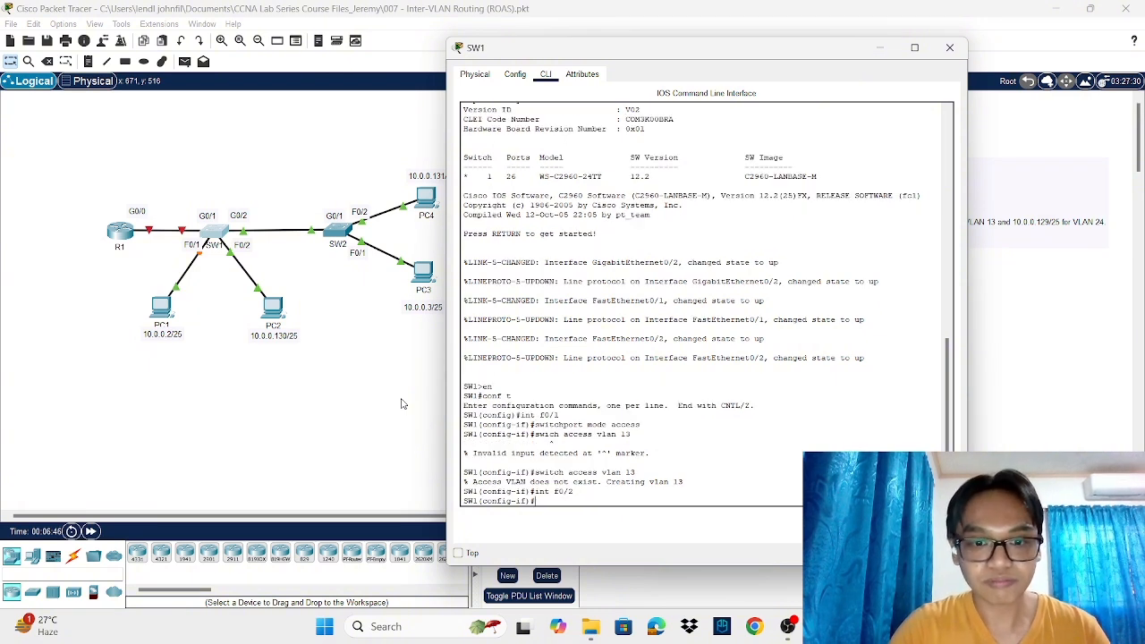
type("switch")
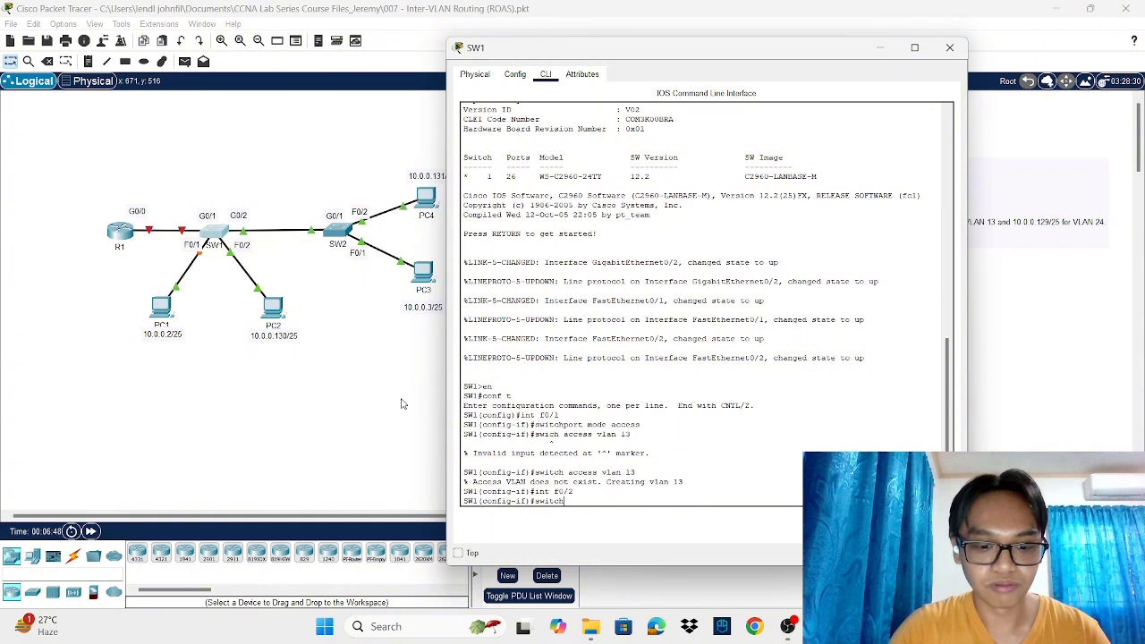
type(" mode access")
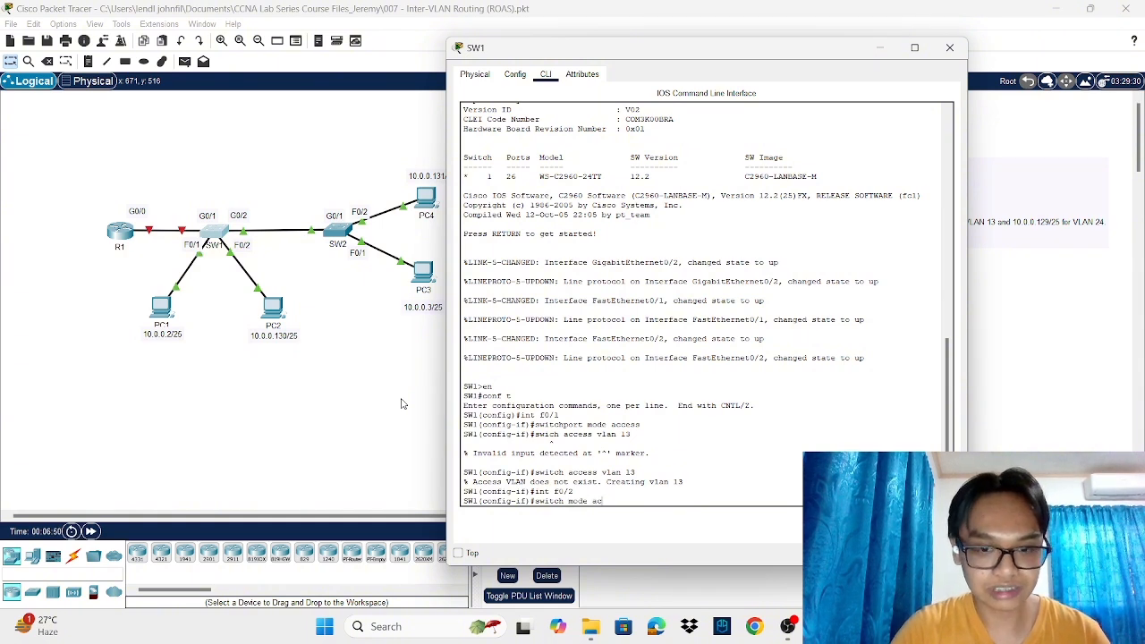
key("Return")
Step: Assign SW1's interface F0/2 to VLAN 24 with the command switch access vlan 24
type("s")
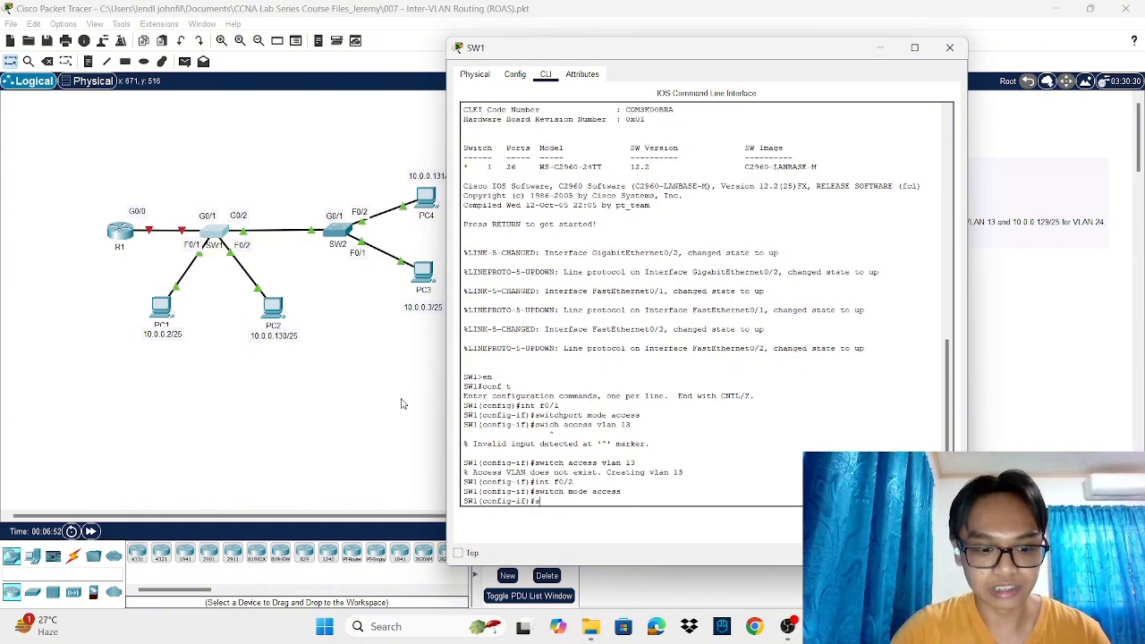
type("witch acc")
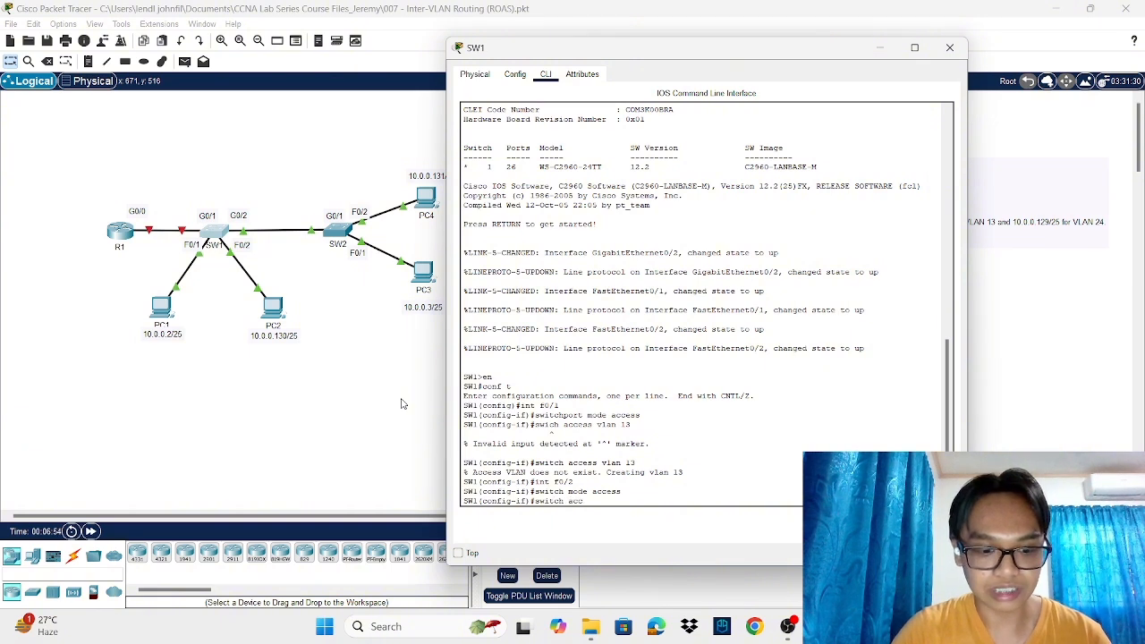
type("ess vlan")
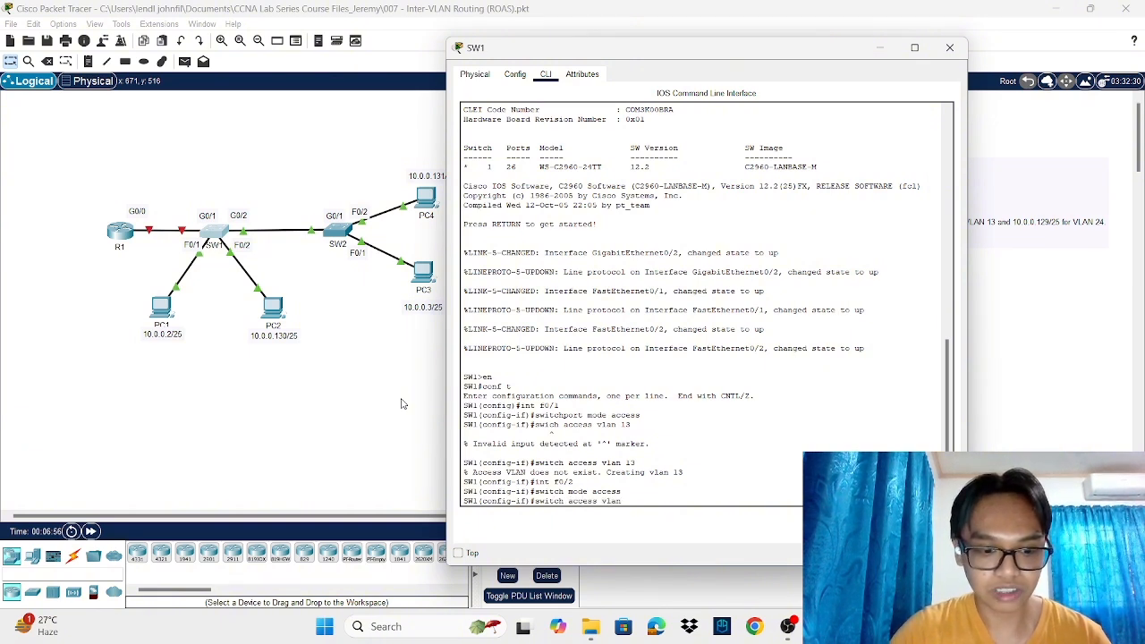
type(" 24")
key("Return")
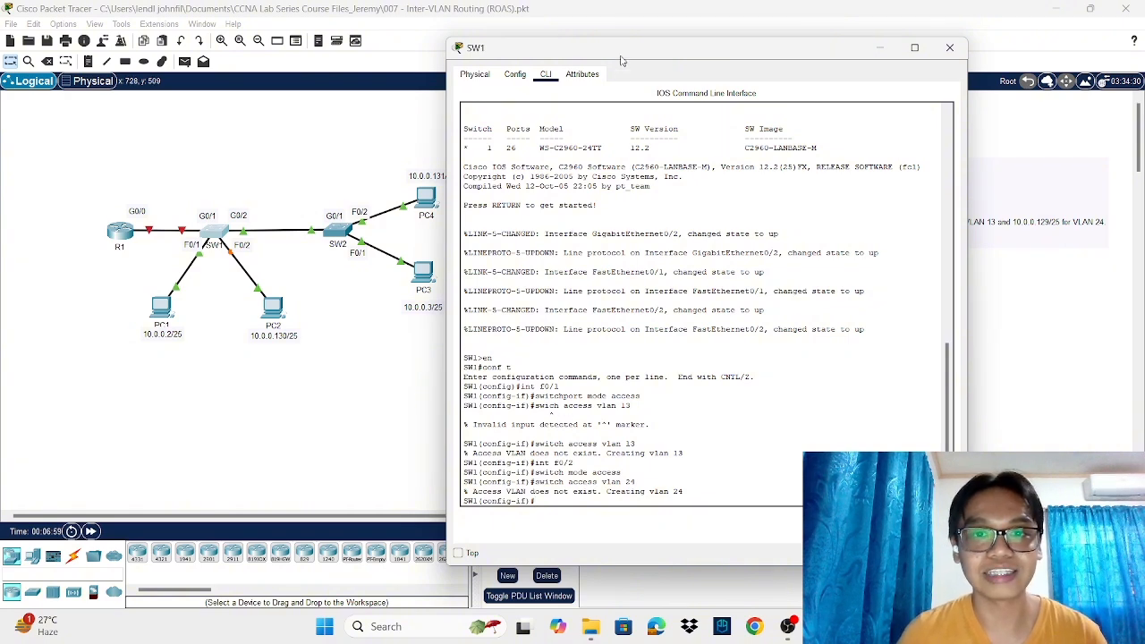
Step: Open SW2's command line and enter global configuration mode with en and conf t
left_click_drag(621, 59, 657, 87)
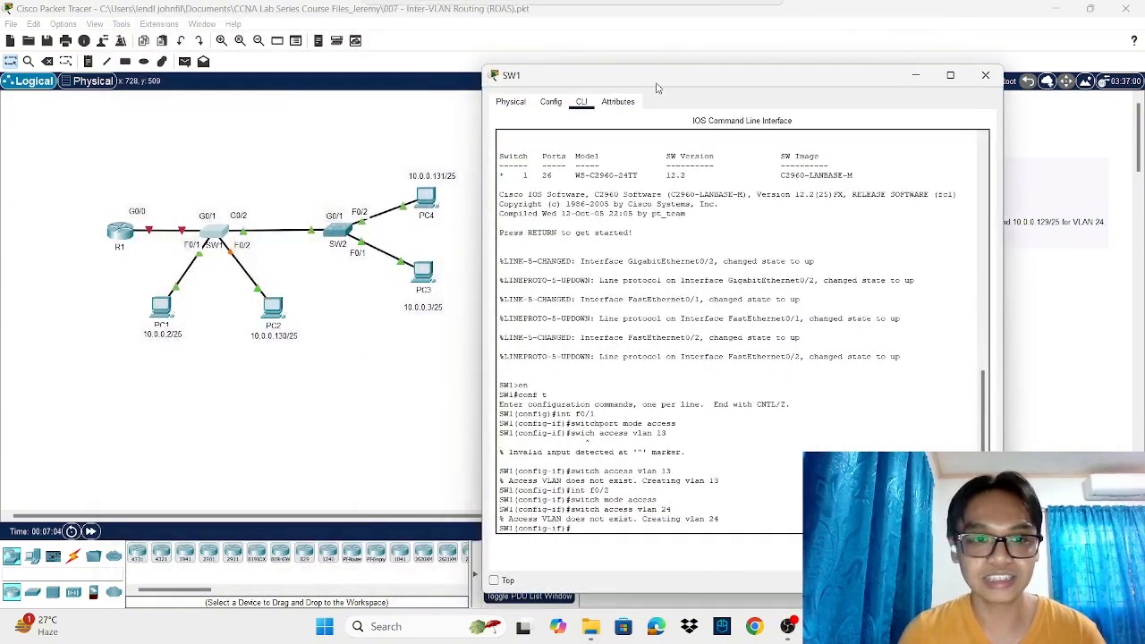
left_click(335, 238)
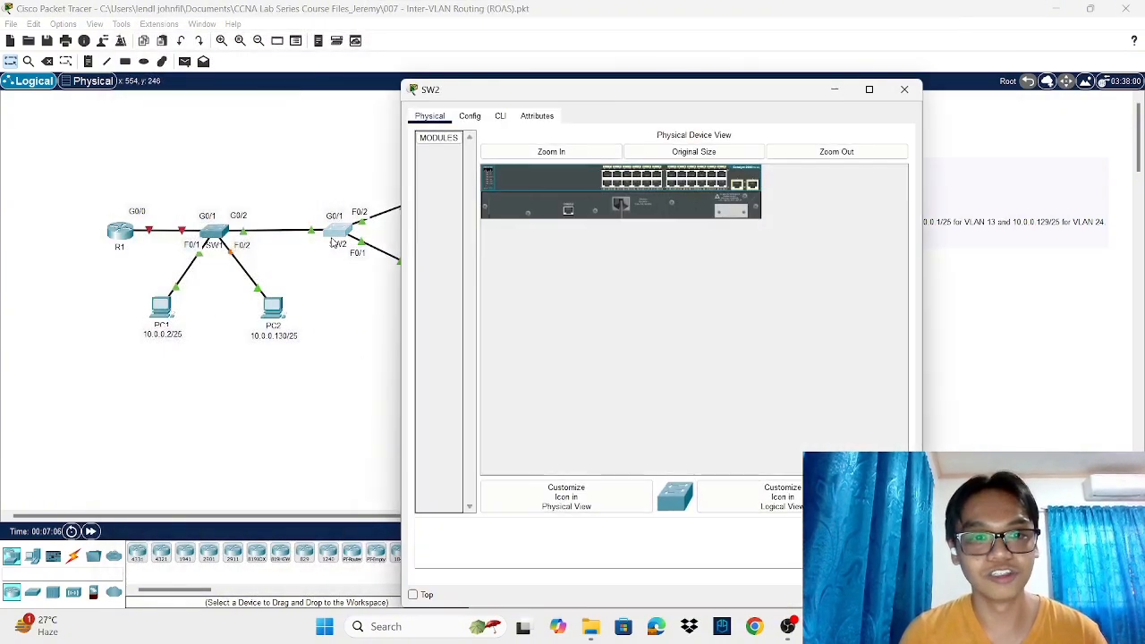
left_click(500, 115)
key("Return")
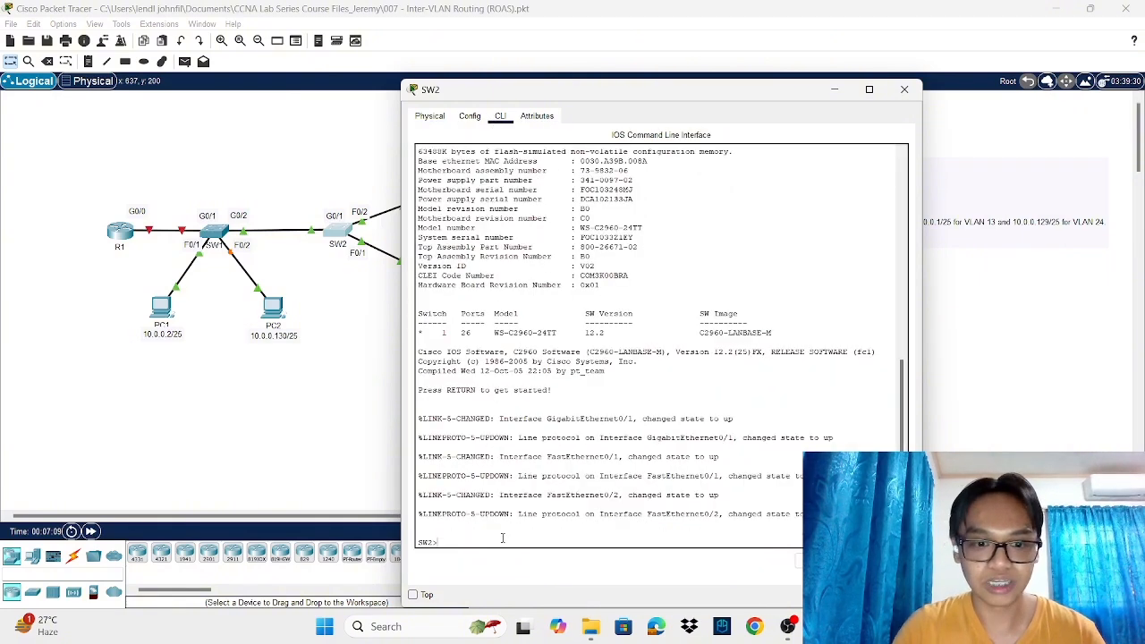
type("en")
key("Return")
type("conf t")
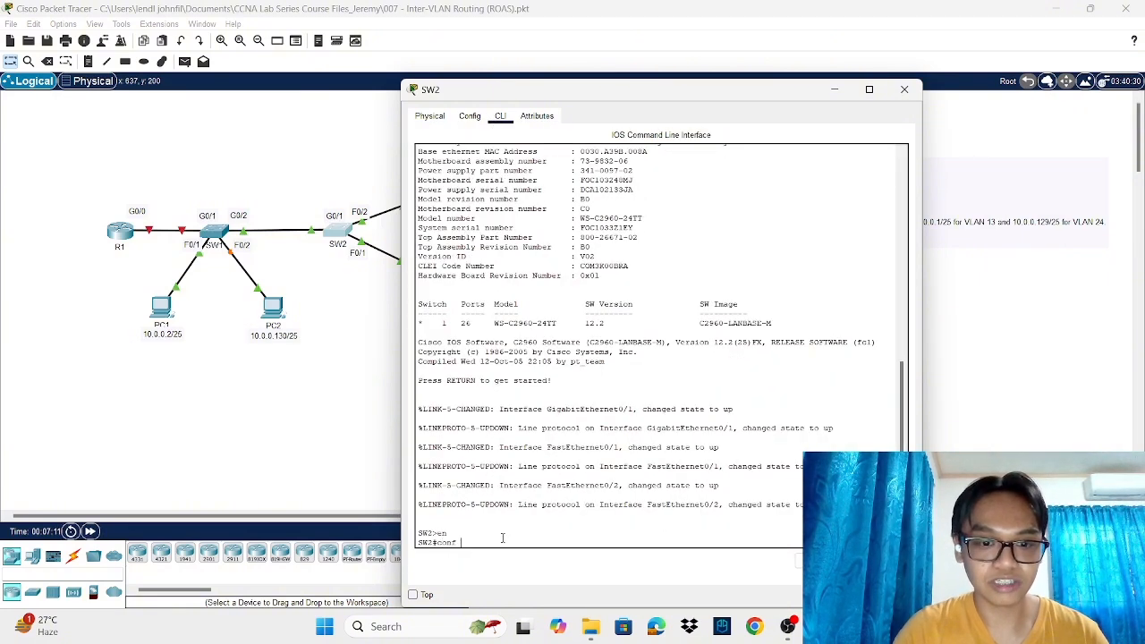
key("Return")
Step: Set SW2's interface F0/1 to access mode with switch mode access
type("in")
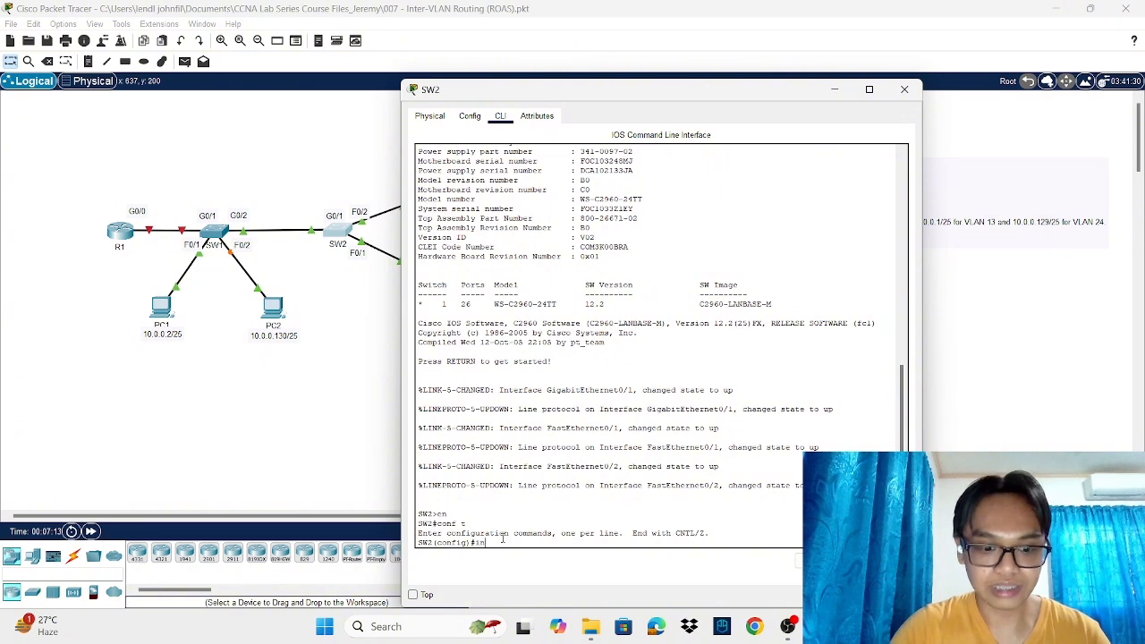
type("t f0/1")
key("Return")
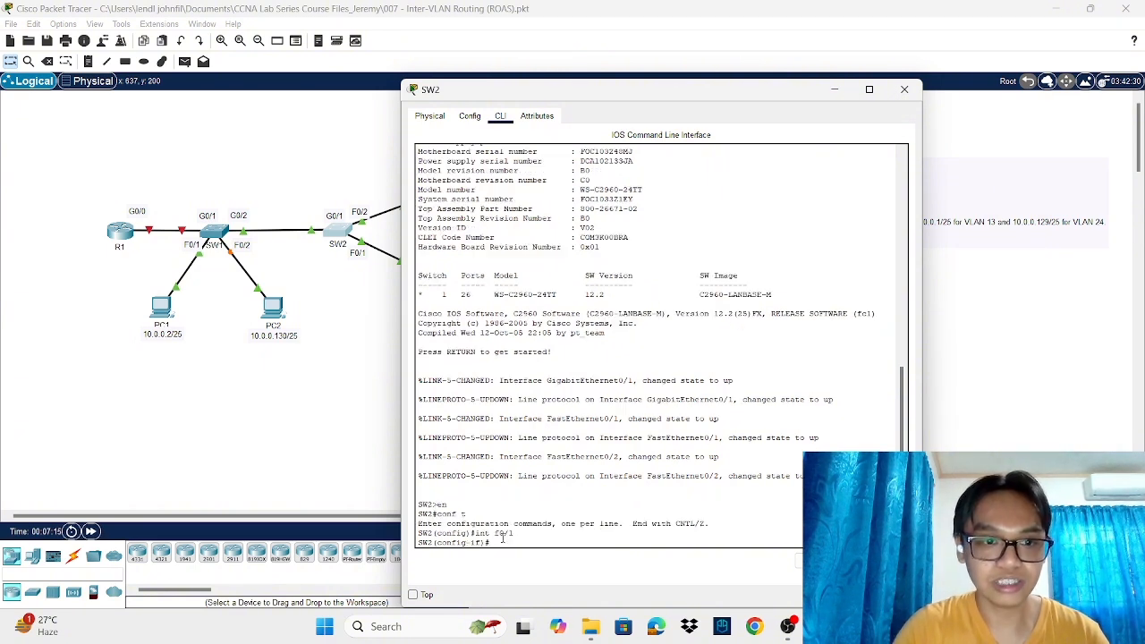
type("switch m")
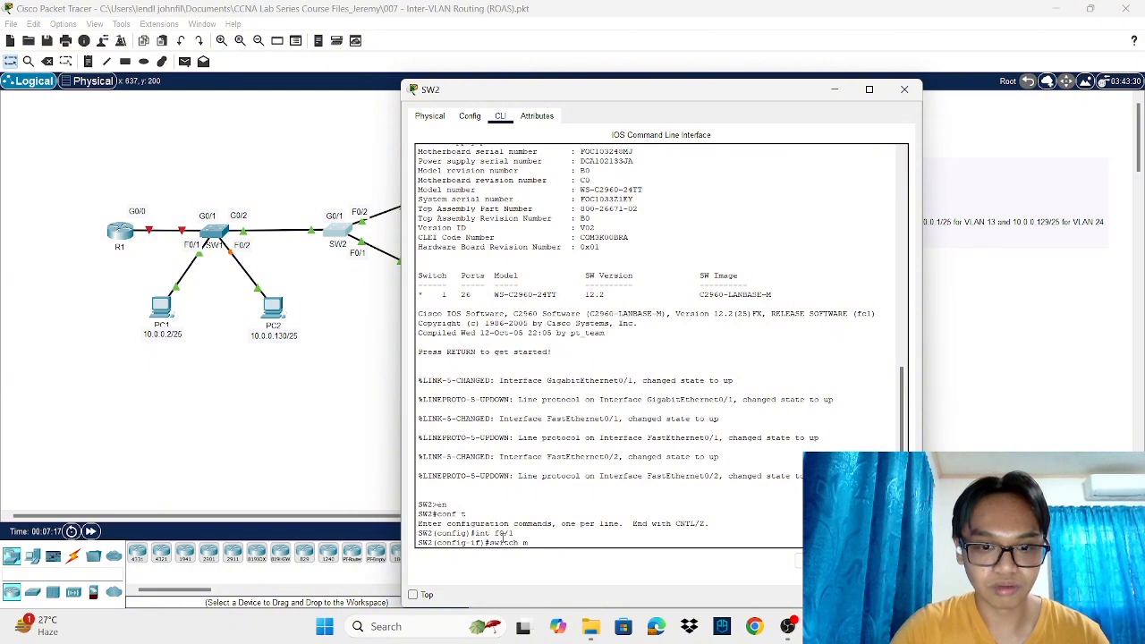
type("ode access")
key("Return")
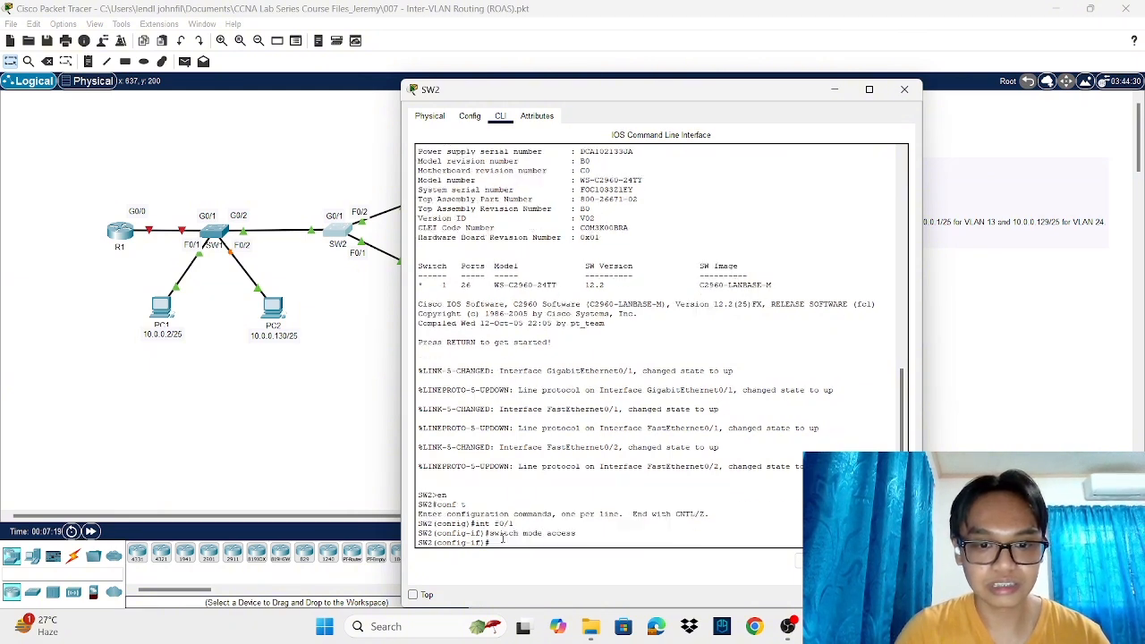
Step: Assign SW2's interface F0/1 to VLAN 13 with switch access vlan 13
type("switch ac")
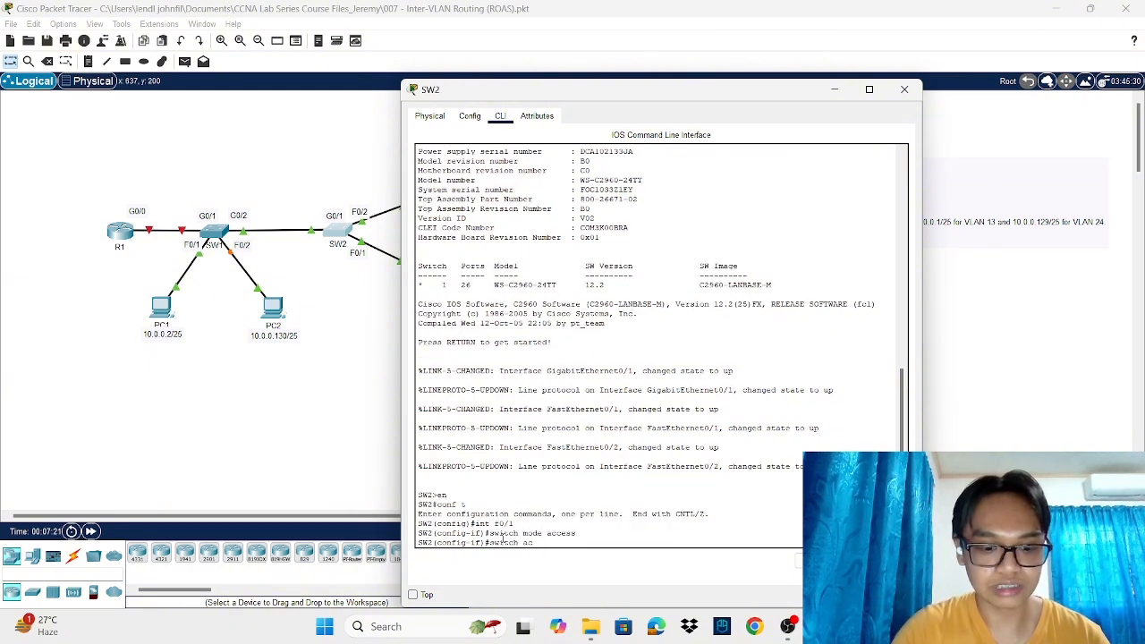
type("cess vlan")
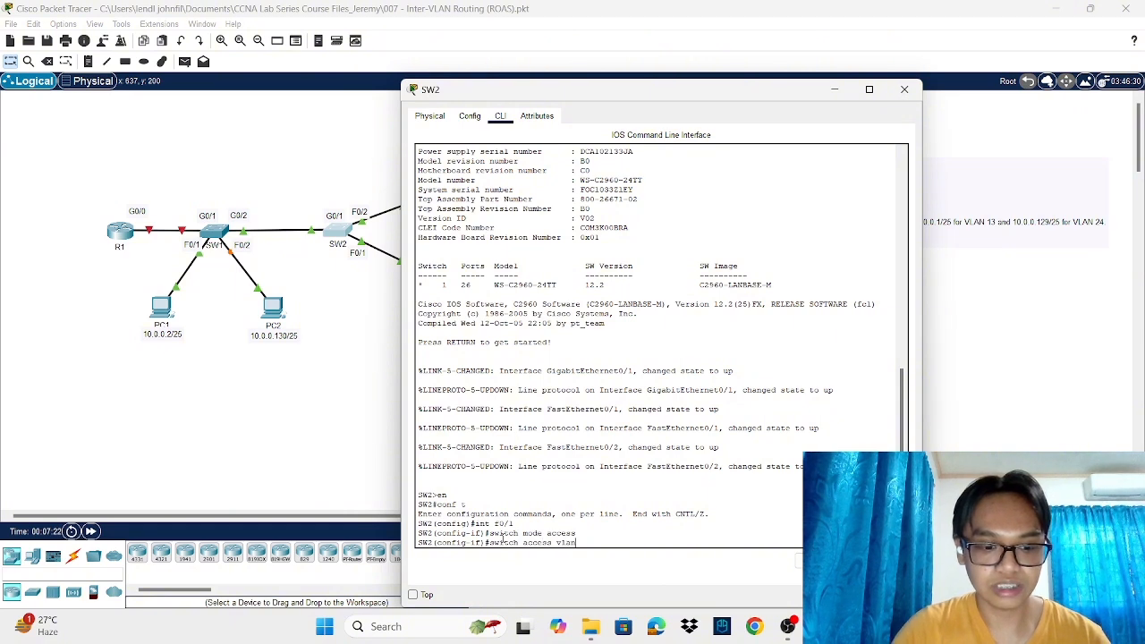
type(" 13")
key("Return")
Step: Set SW2's interface F0/2 to access mode with switch mode access
type("in")
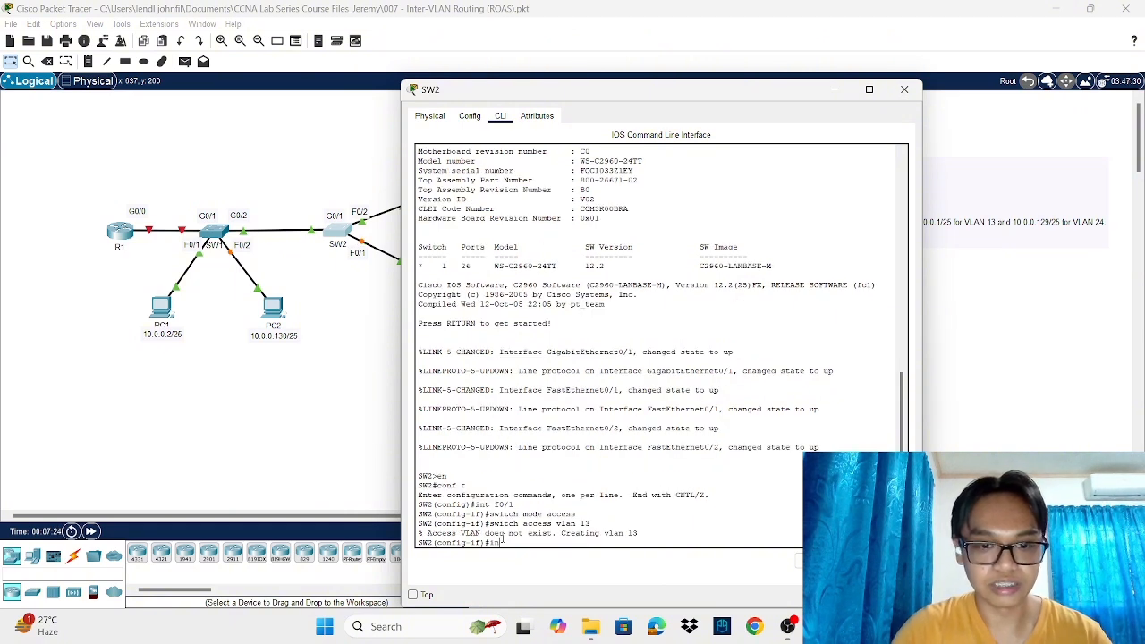
type("t f0/2")
key("Return")
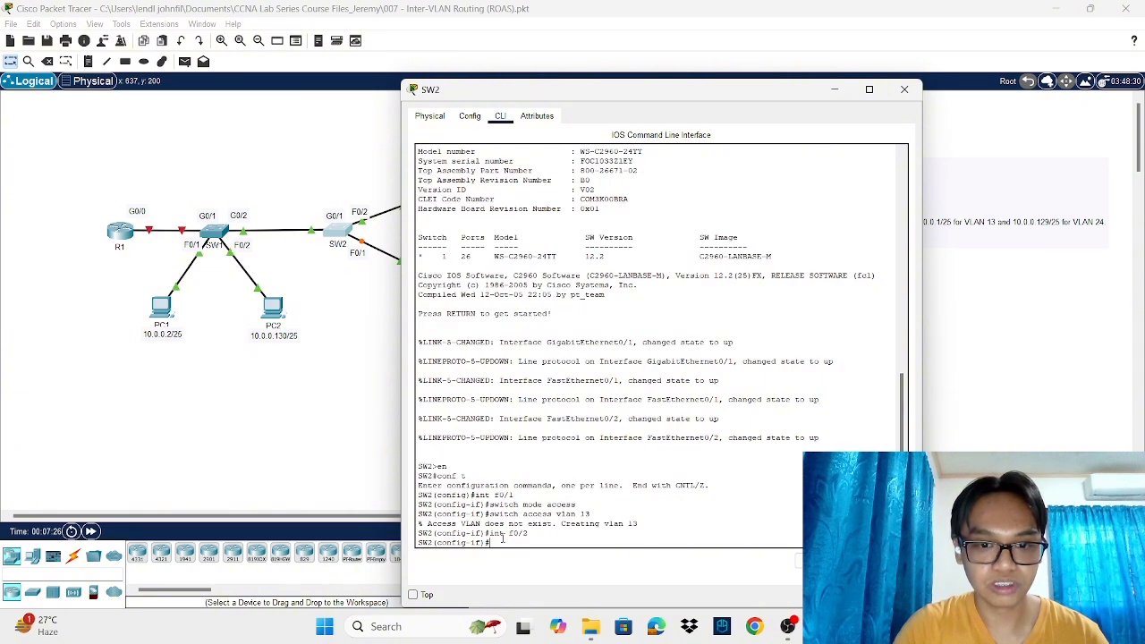
type("switch mo")
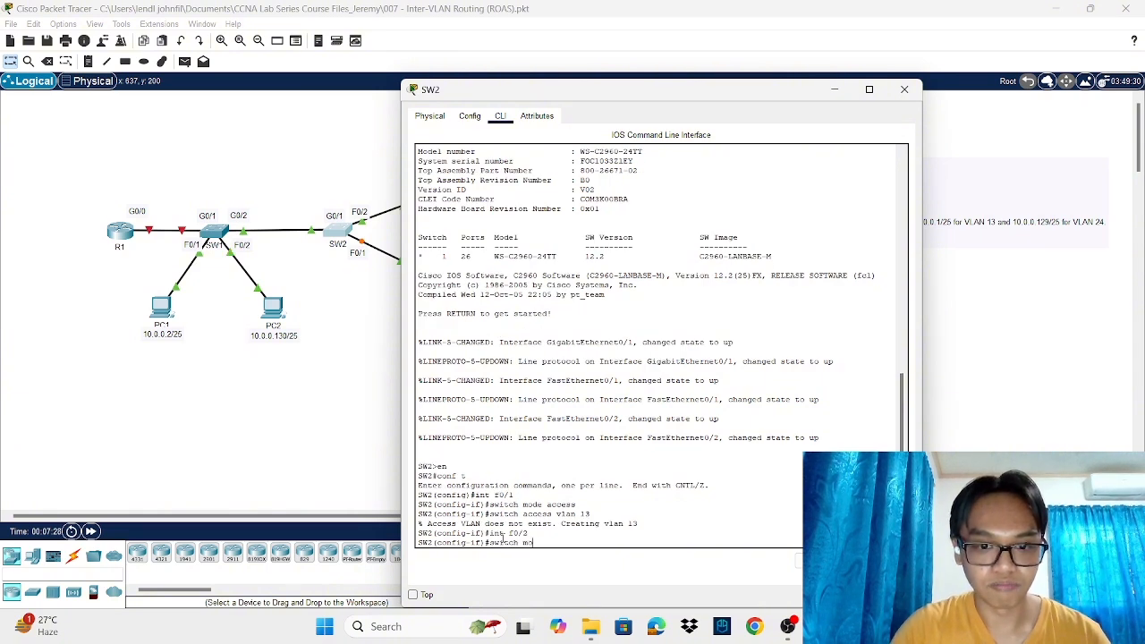
type("de access")
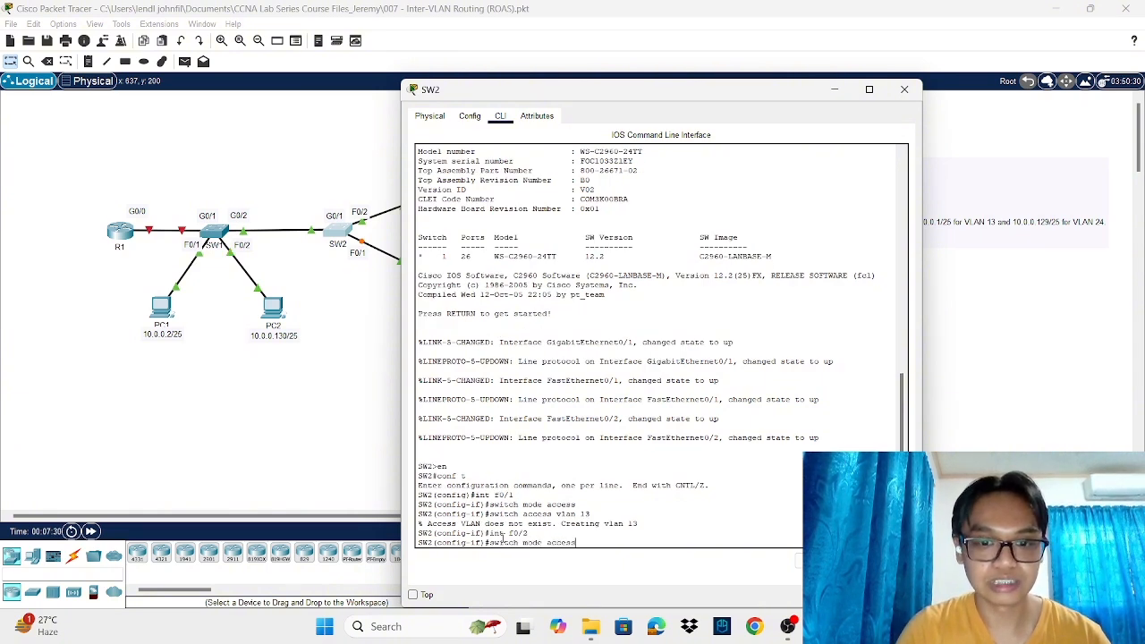
key("Return")
Step: Assign SW2's interface F0/2 to VLAN 24 with switch access vlan 24
type("switch a")
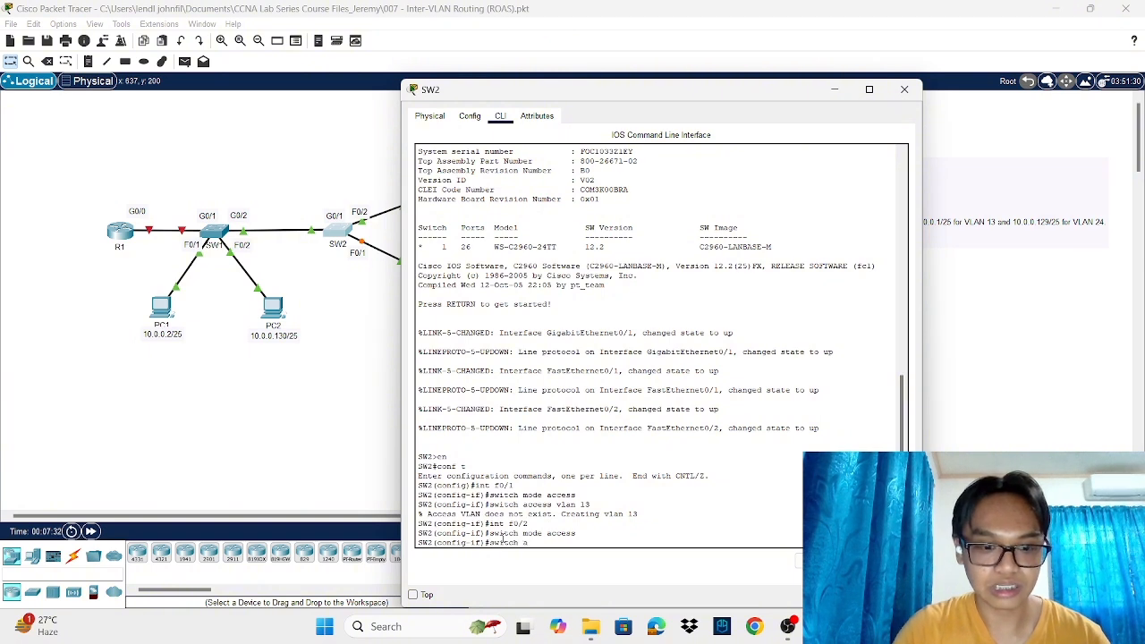
type("ccess vlan 2")
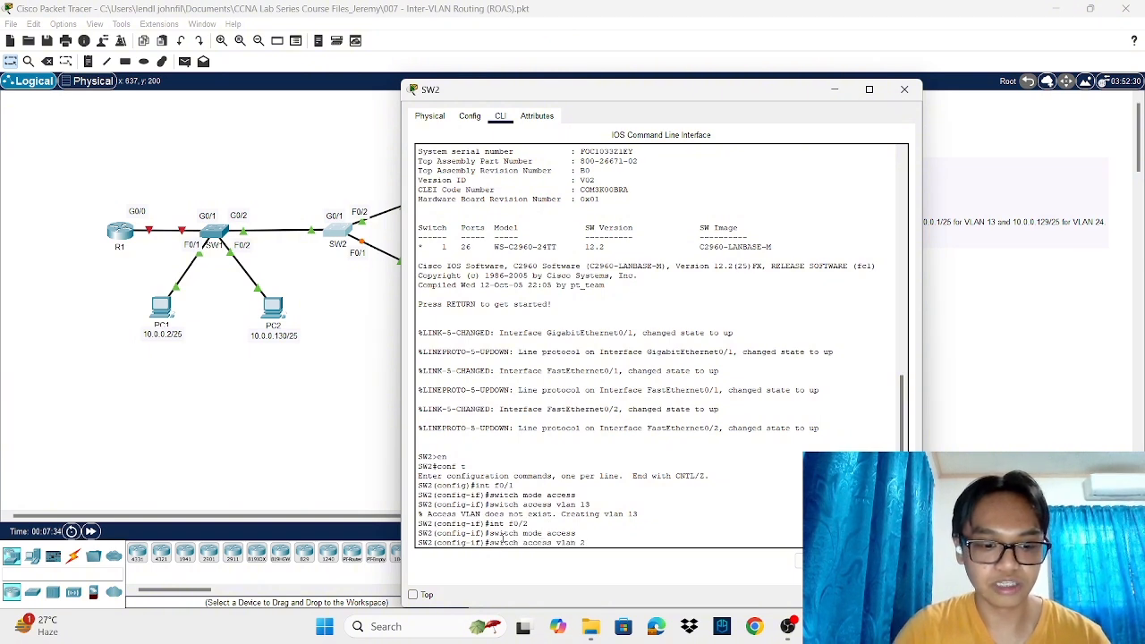
type("4")
key("Return")
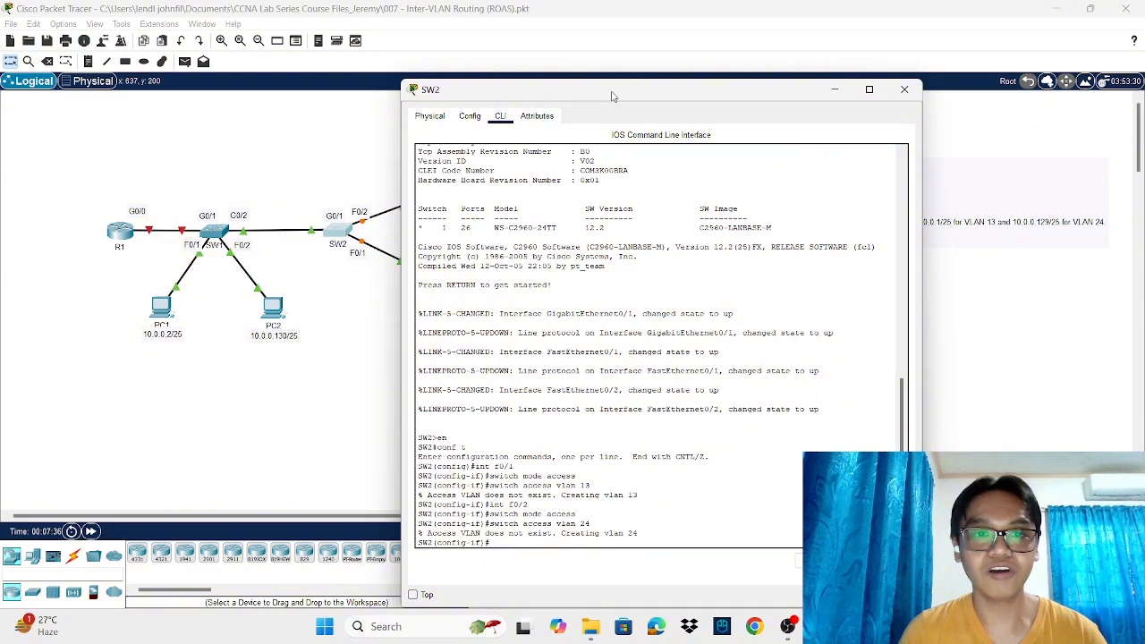
Step: Bring SW1's command-line window back up and arrange it side by side with SW2's window
left_click_drag(612, 93, 179, 83)
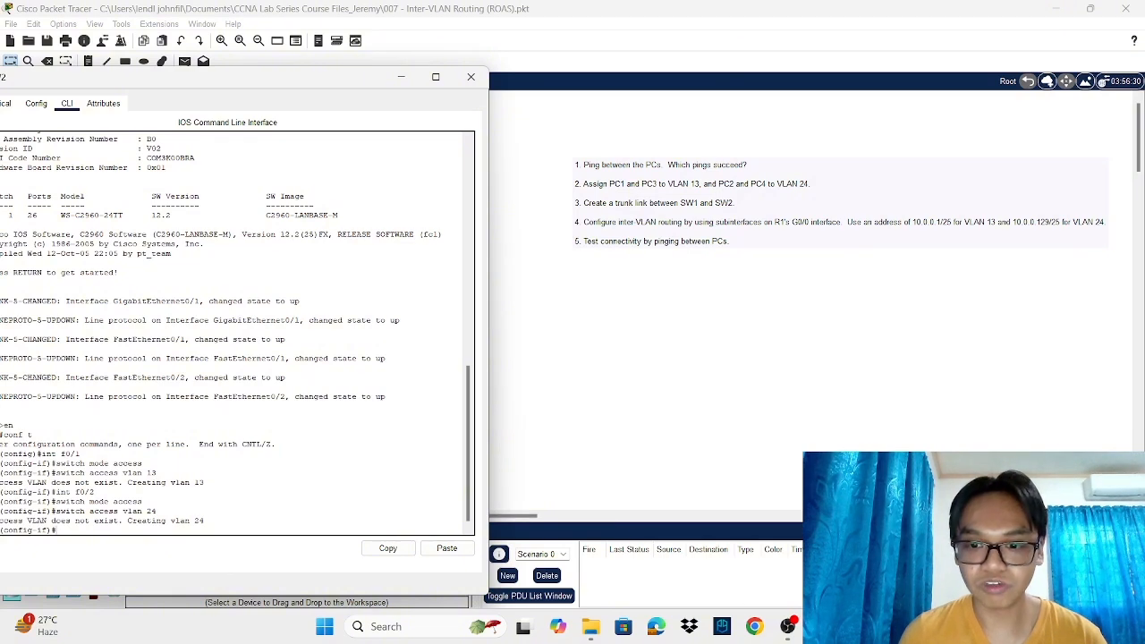
mouse_move(787, 627)
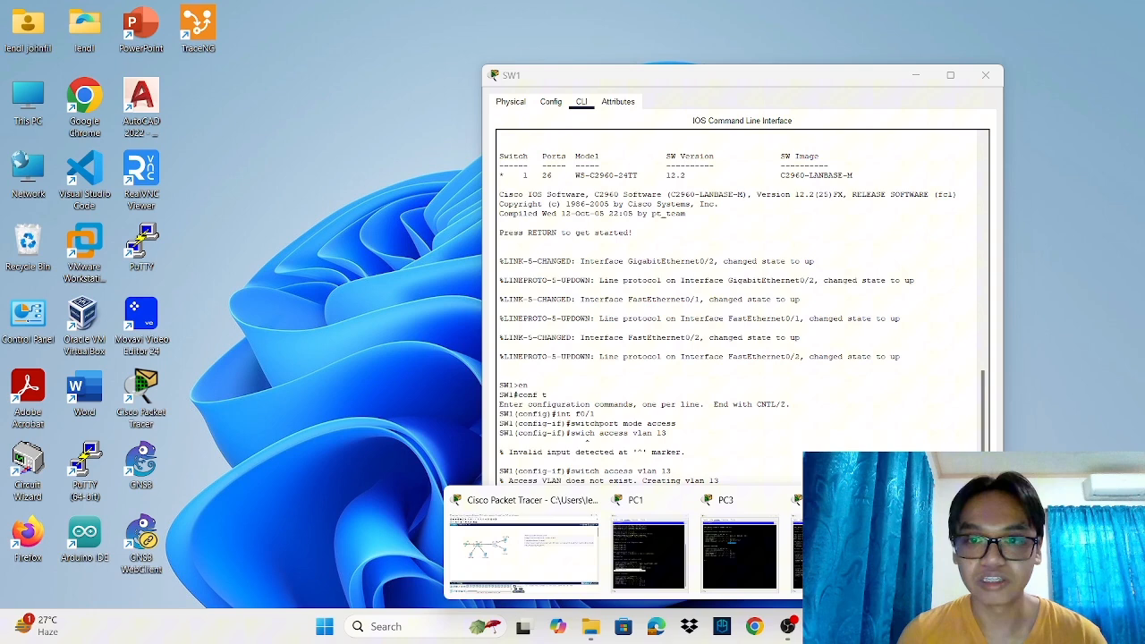
left_click(829, 550)
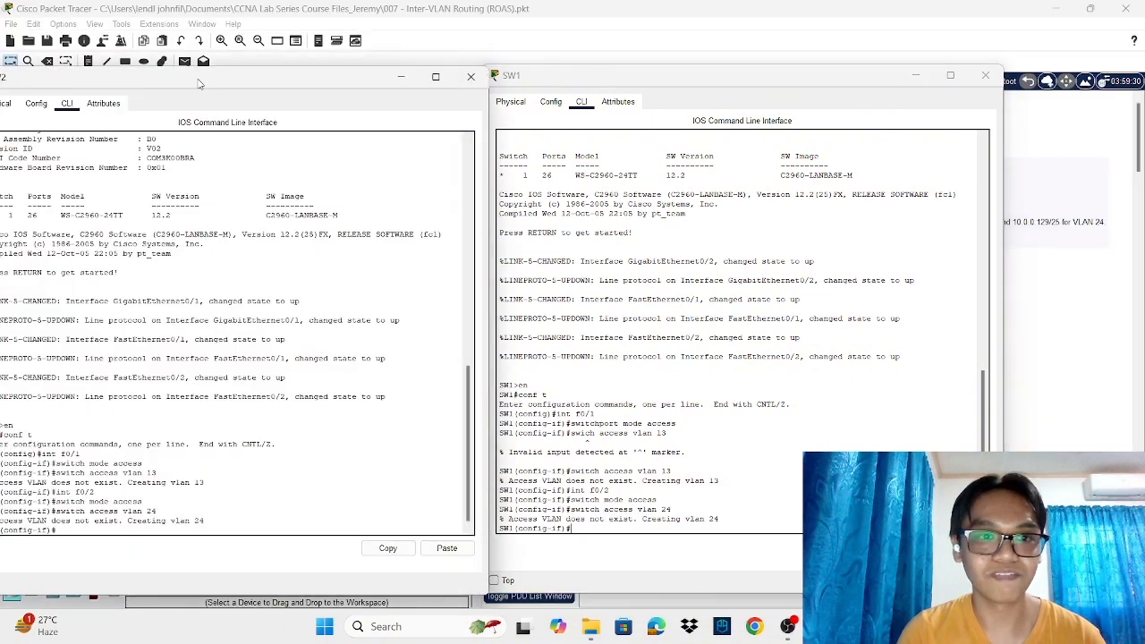
left_click_drag(191, 82, 834, 84)
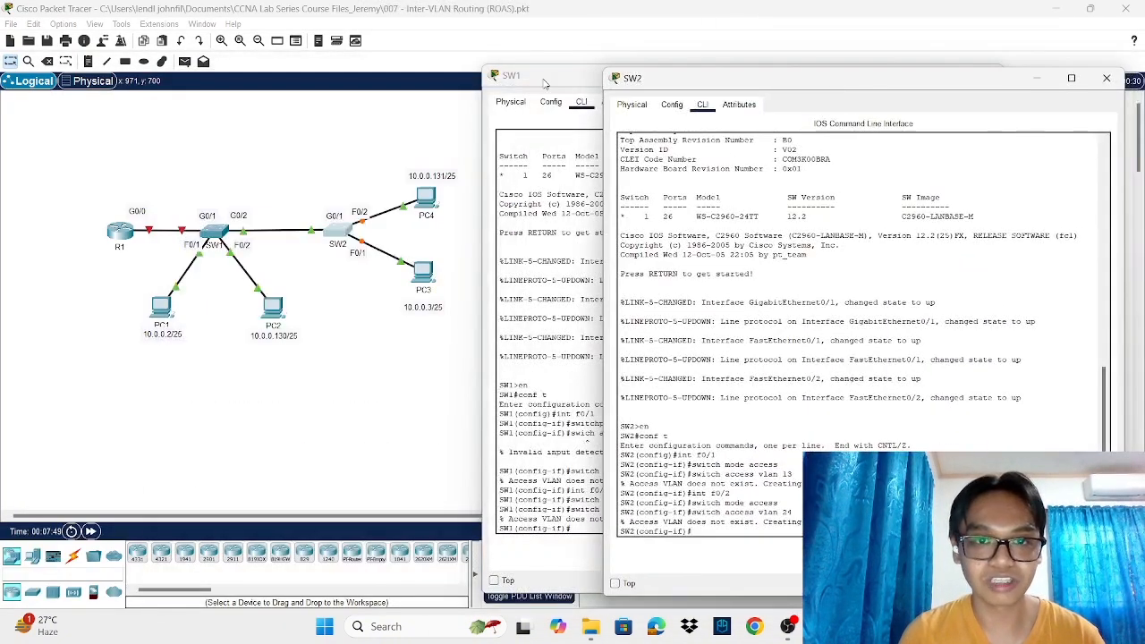
left_click_drag(542, 83, 135, 79)
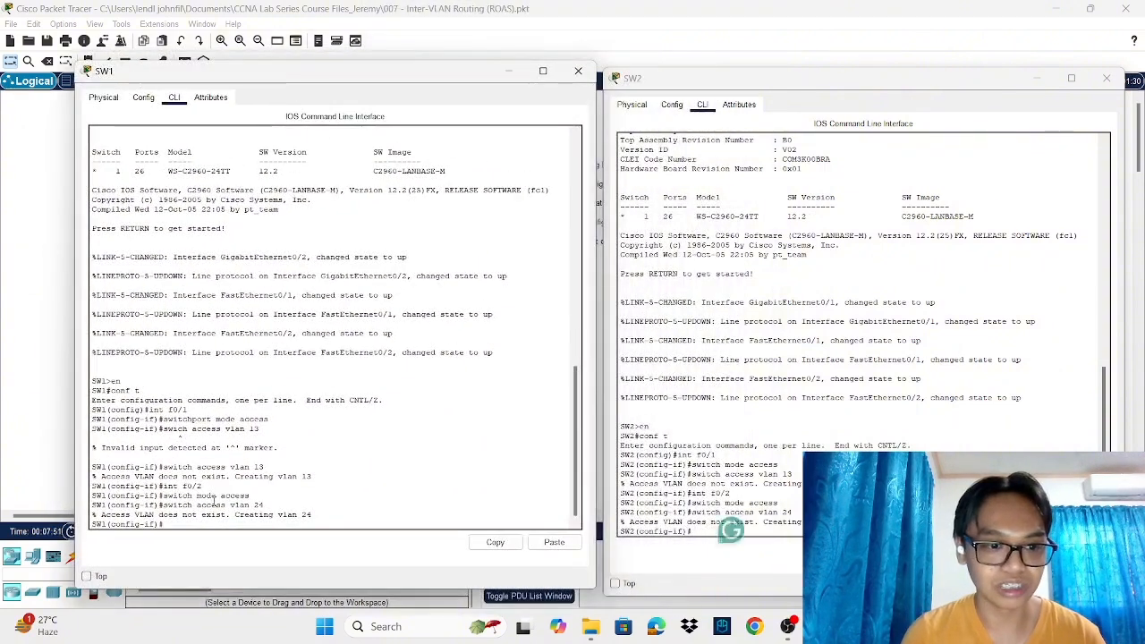
Step: Leave interface configuration on SW1, run do show vlan brief, and highlight the VLAN 13 and VLAN 24 rows
type("exit")
key("Return")
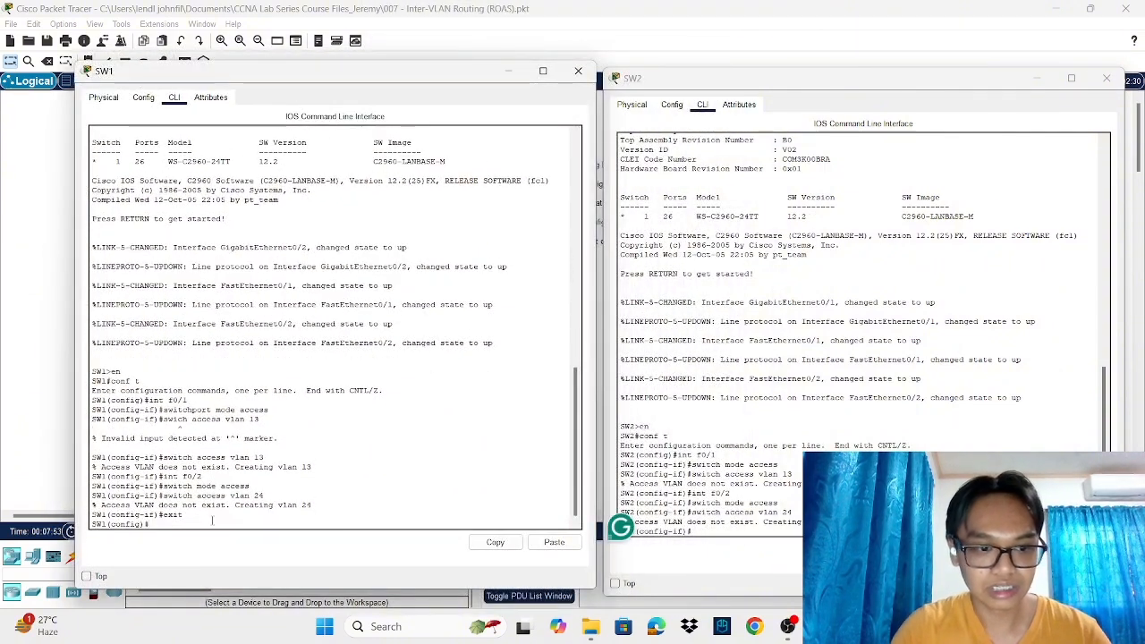
type("do show ")
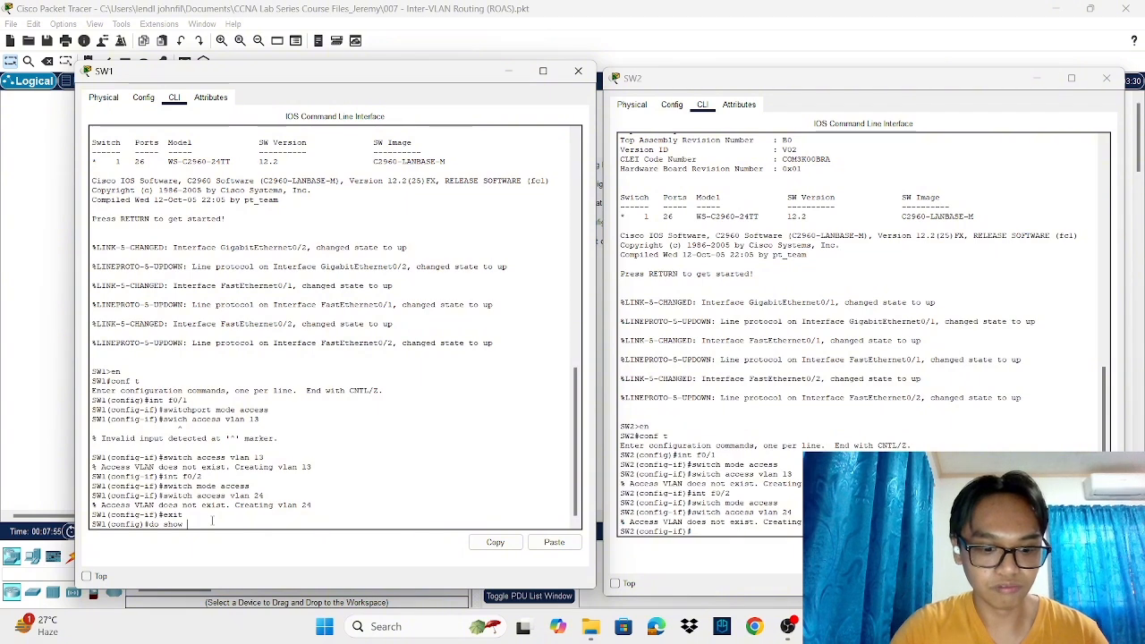
type("vlan brief")
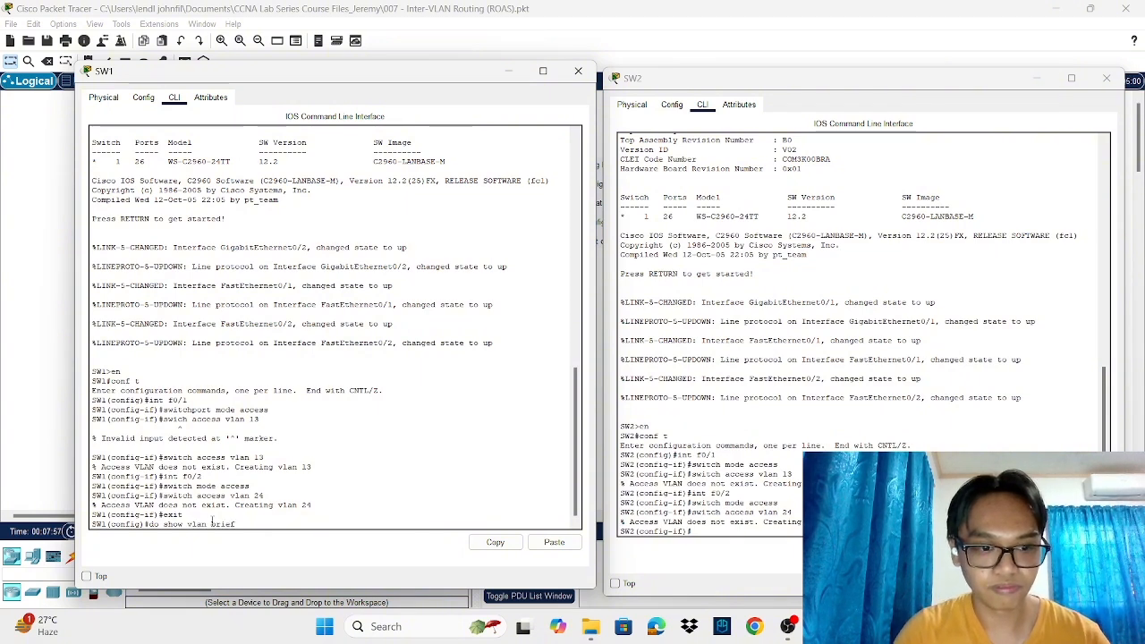
key("Return")
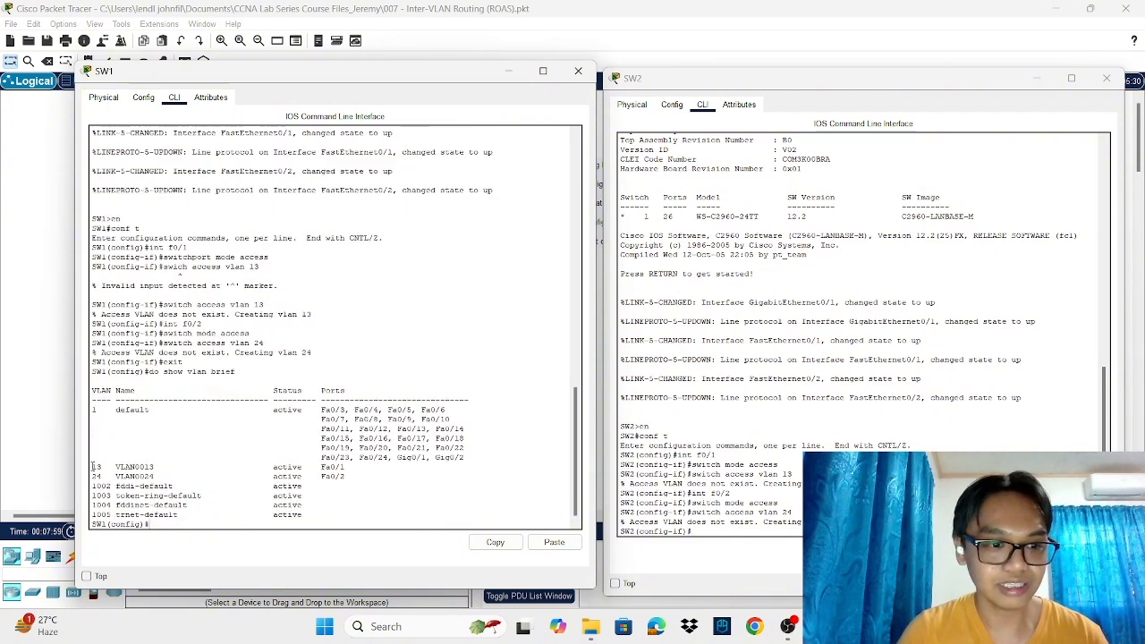
left_click_drag(93, 466, 346, 476)
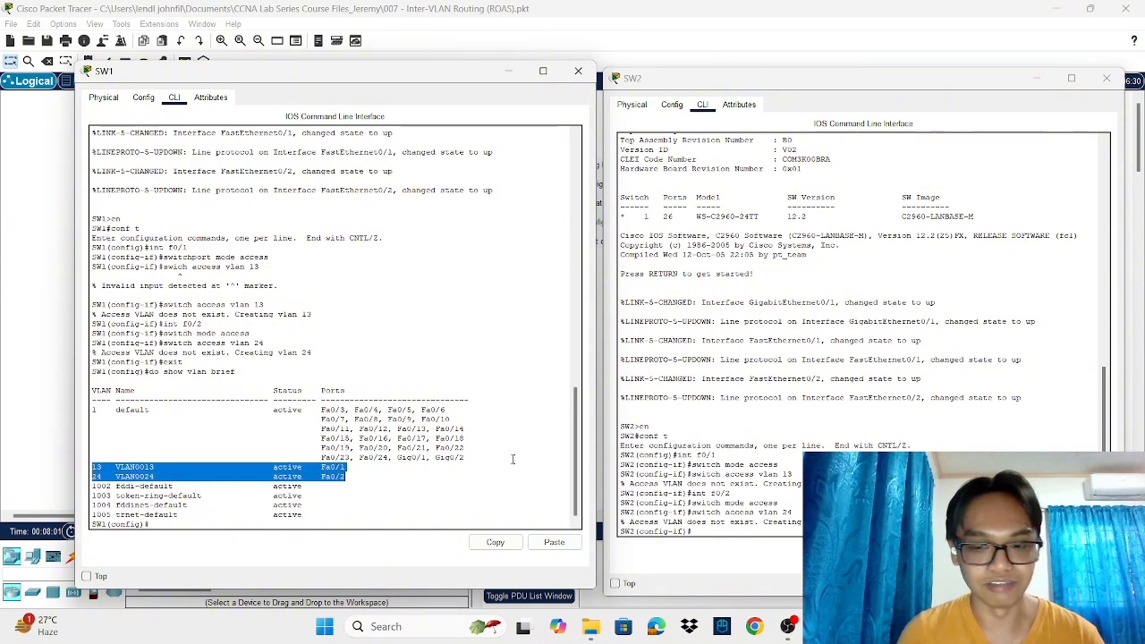
Step: Leave interface configuration on SW2 and check its VLAN port assignments with do show vlan brief
left_click(752, 533)
type("exit")
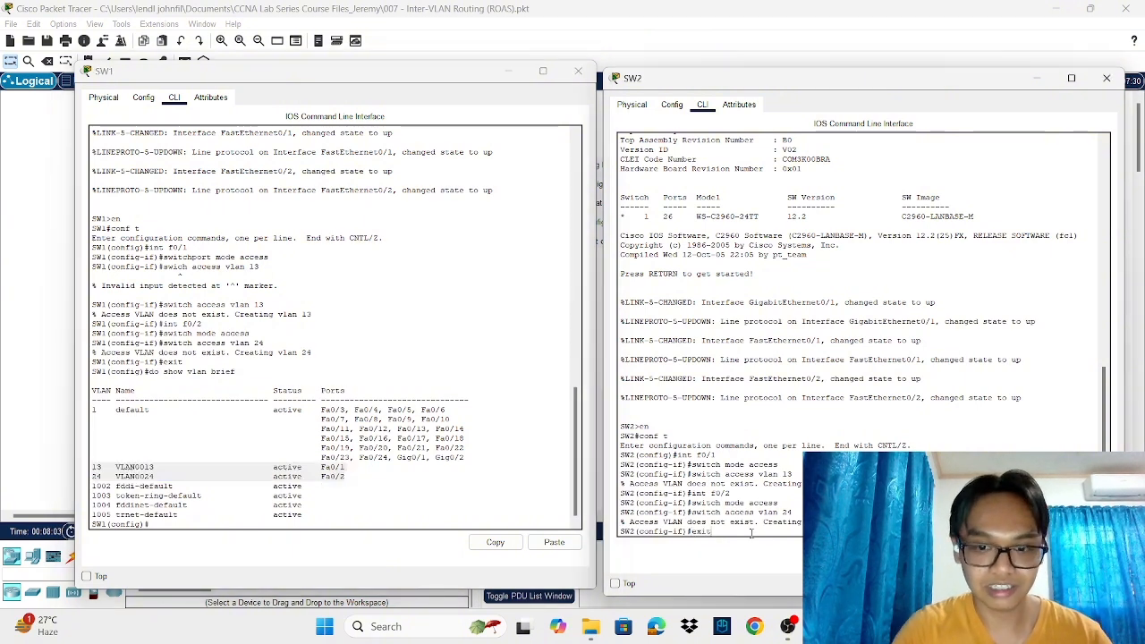
key("Return")
type("do s")
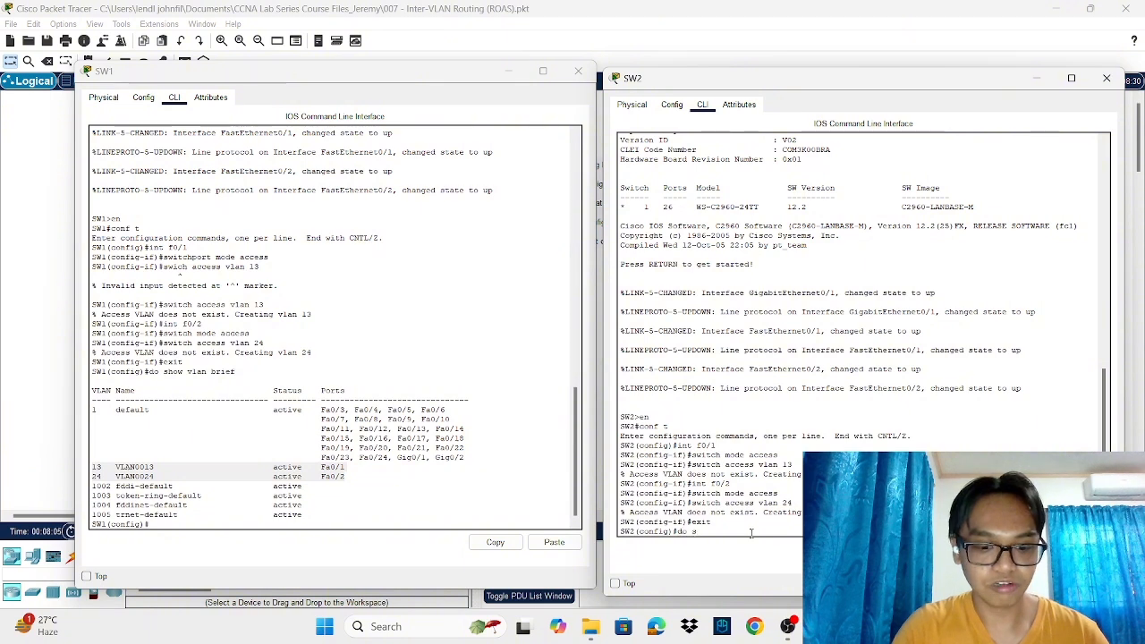
type("how vlan ")
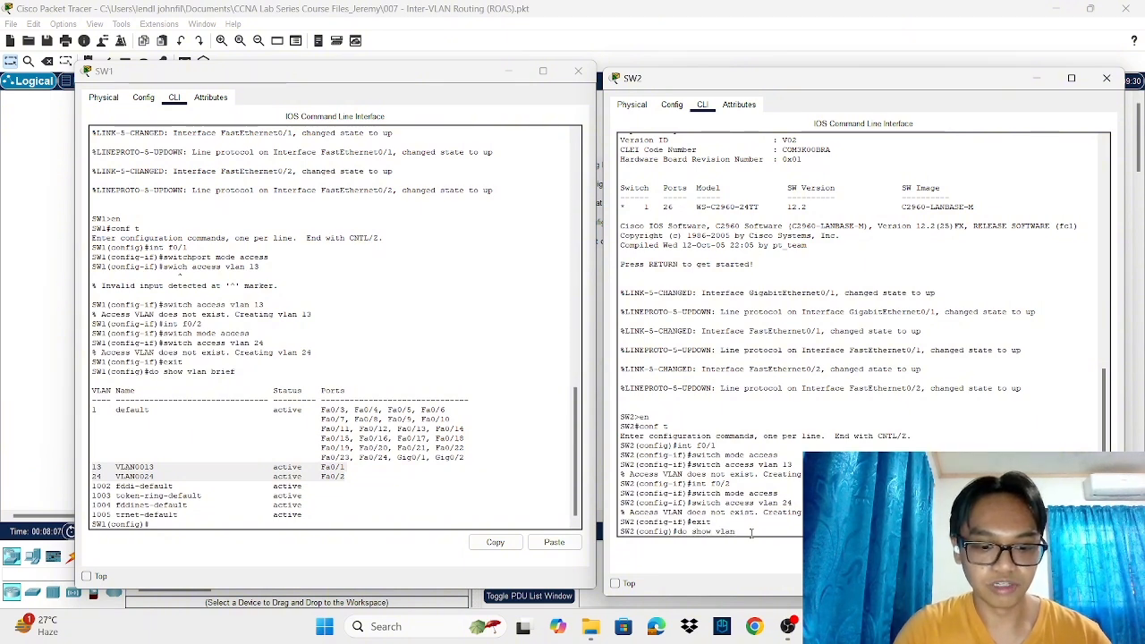
type("brief")
key("Return")
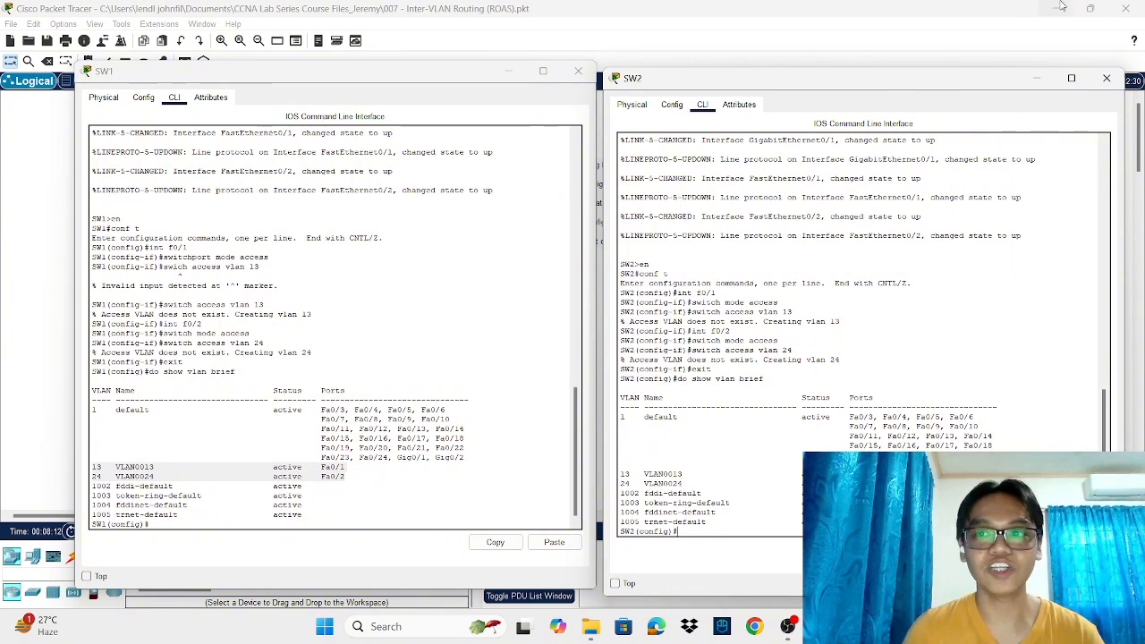
Step: Minimize the SW2 and SW1 windows, then reopen SW1's command line and move it clear of the switches in the topology
left_click(1040, 80)
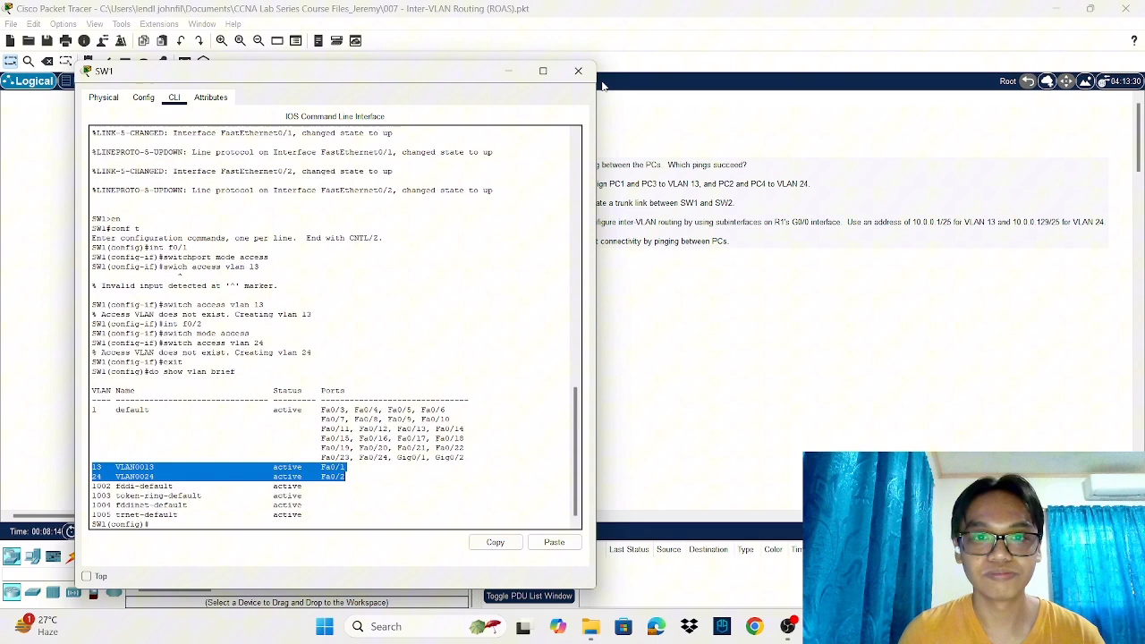
left_click(509, 70)
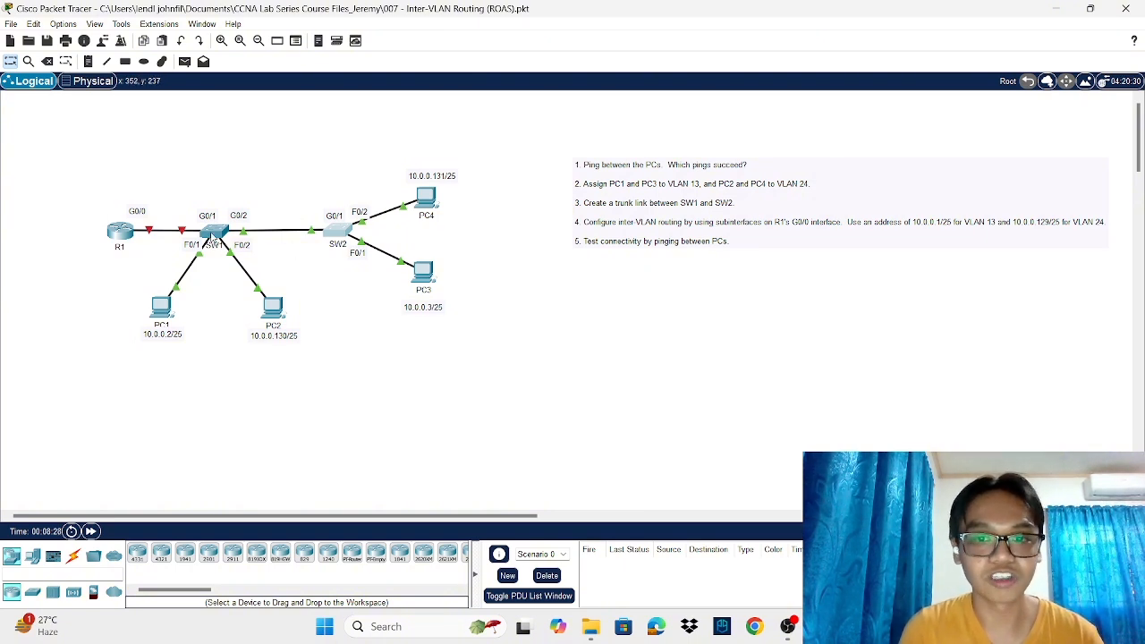
left_click(212, 236)
left_click(278, 526)
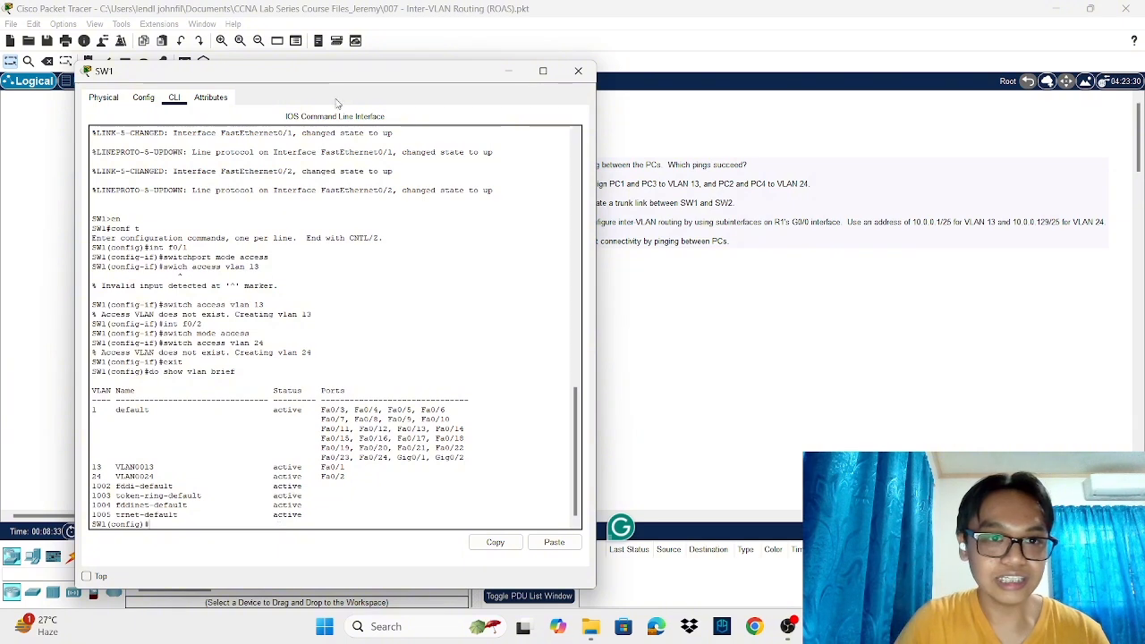
left_click_drag(324, 72, 668, 70)
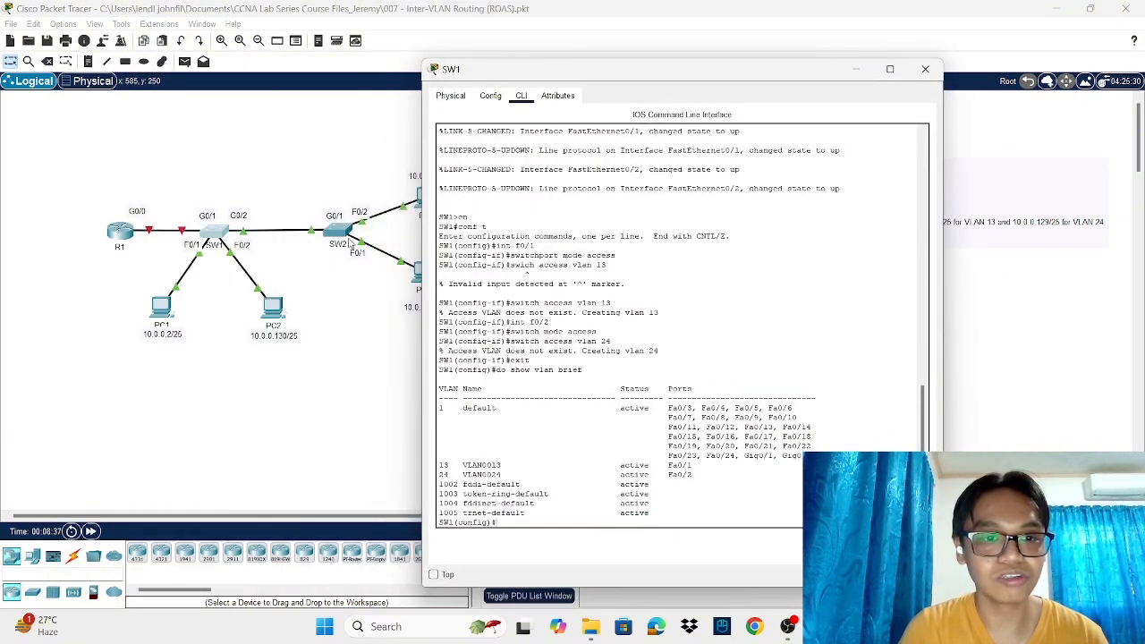
Step: Configure SW1's interface G0/2 as a trunk port with switch mode trunk
type("int")
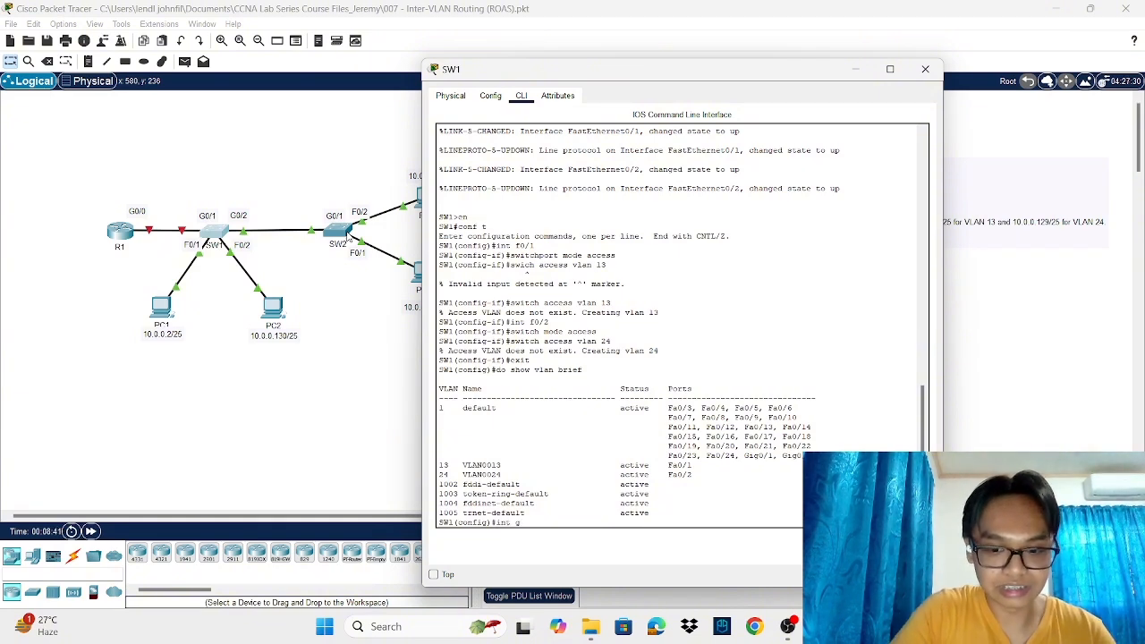
type(" g0/2")
key("Return")
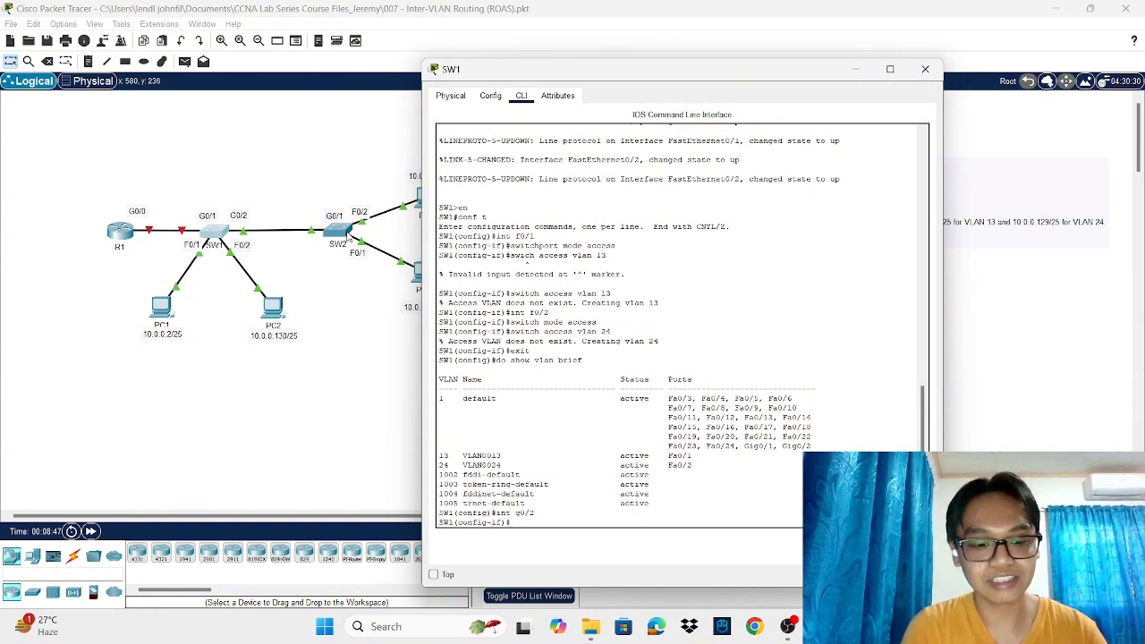
type("switc")
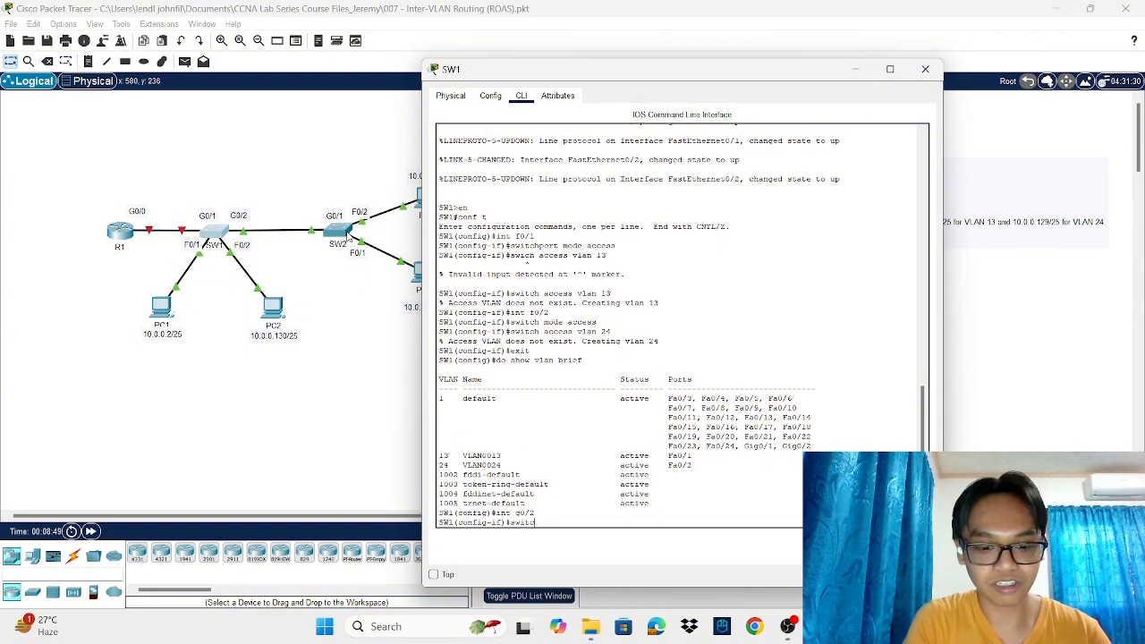
type("hport mode trunk")
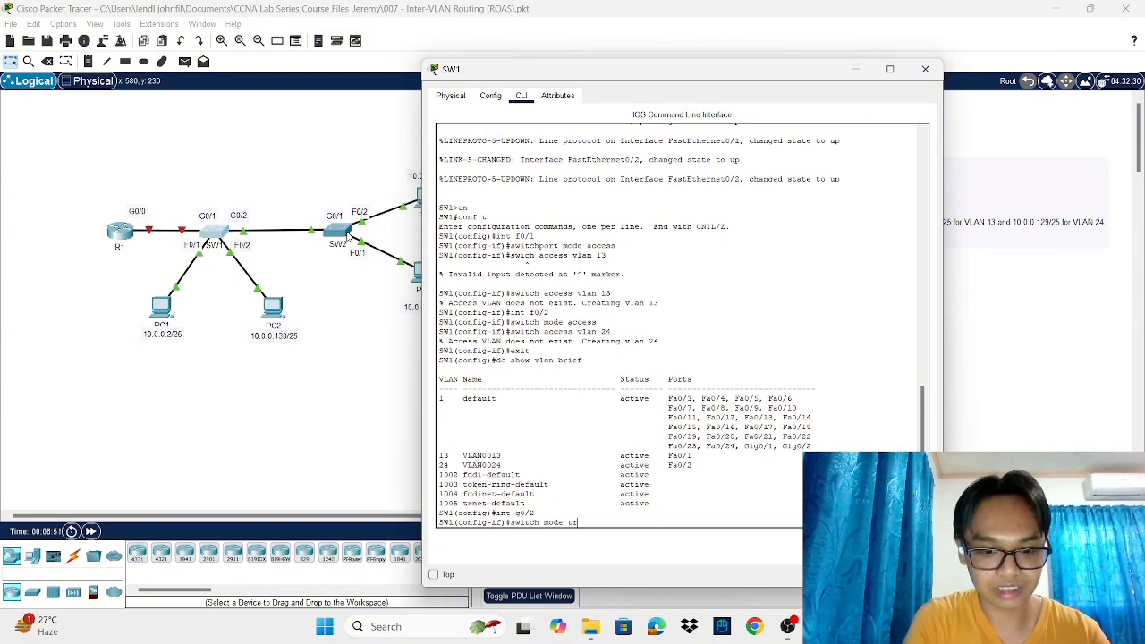
key("Return")
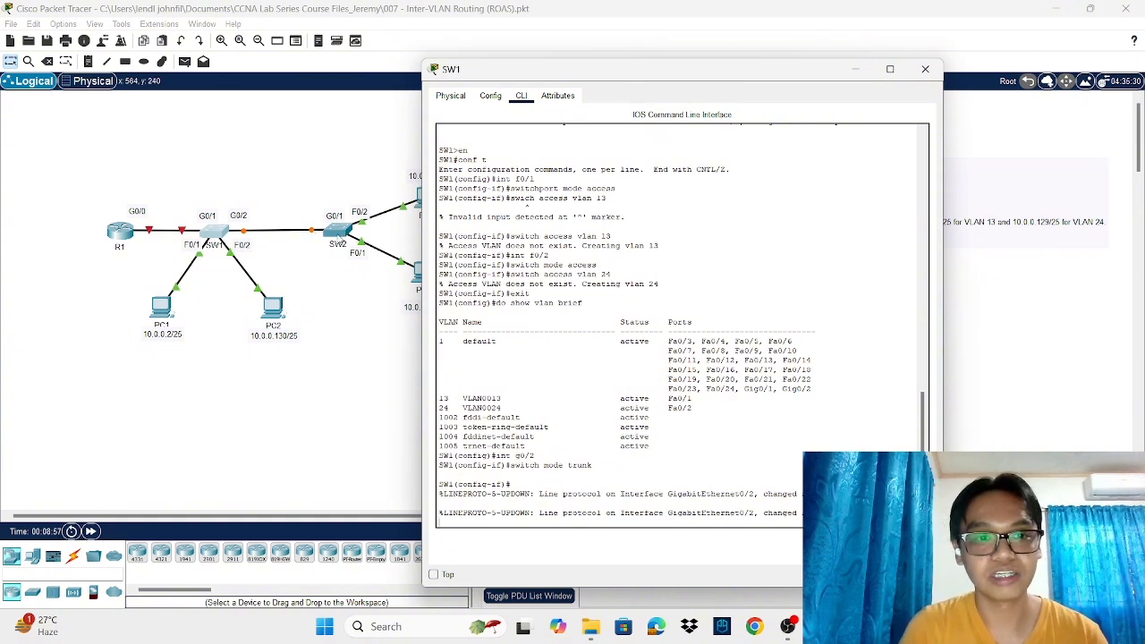
Step: Configure SW2's interface G0/1 as a trunk port with switch mode trunk, and minimize SW2's window
left_click(338, 232)
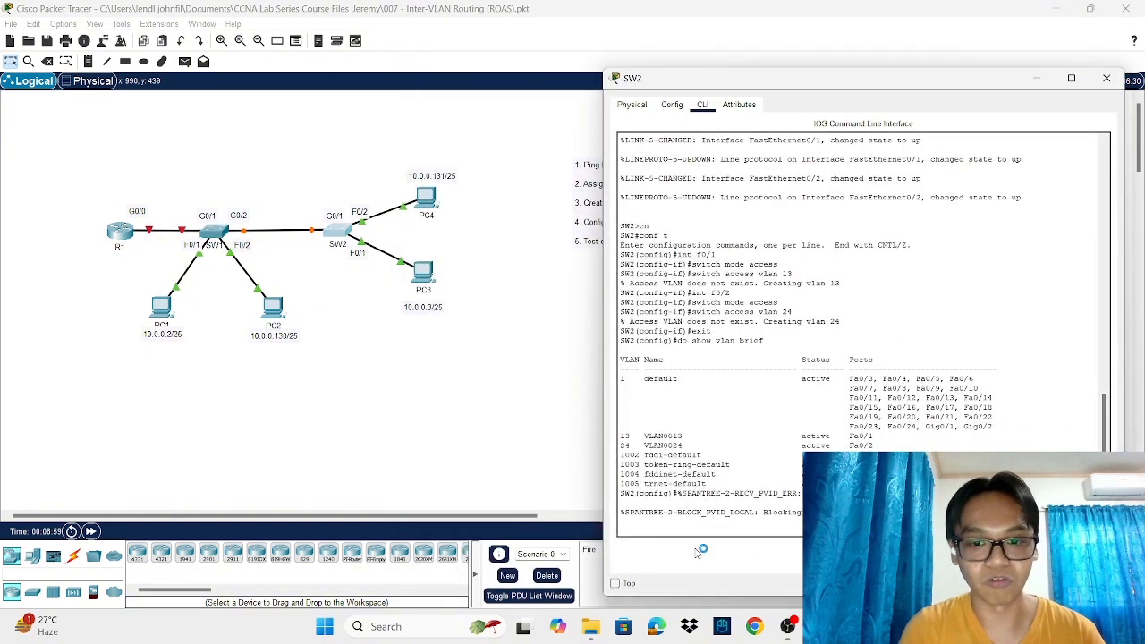
key("Return")
type("in")
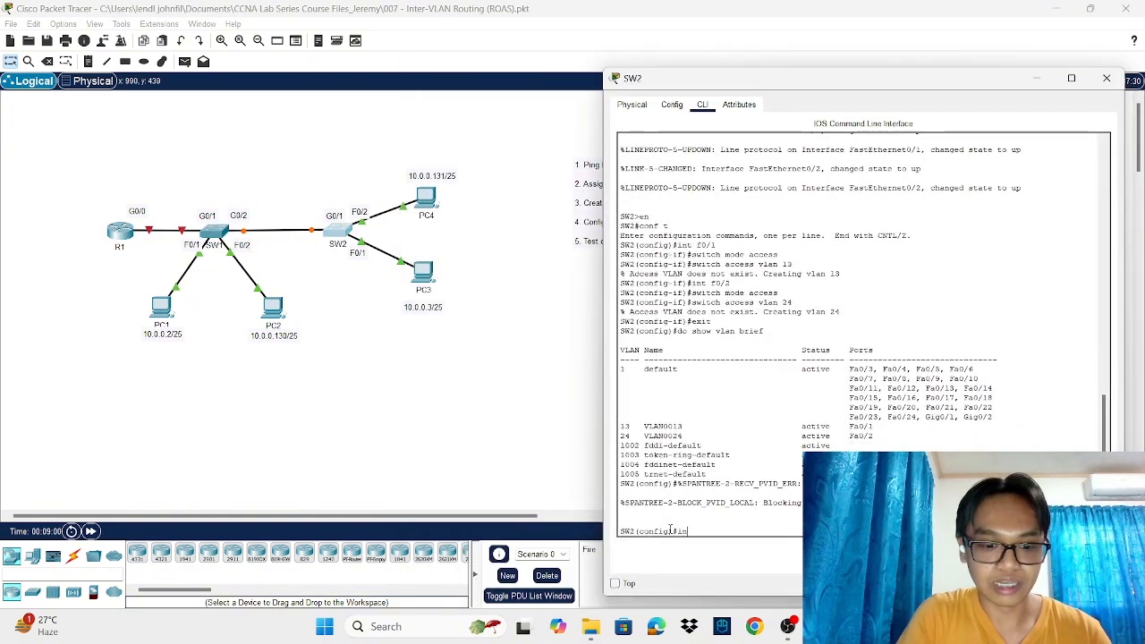
type("t g0/1")
key("Return")
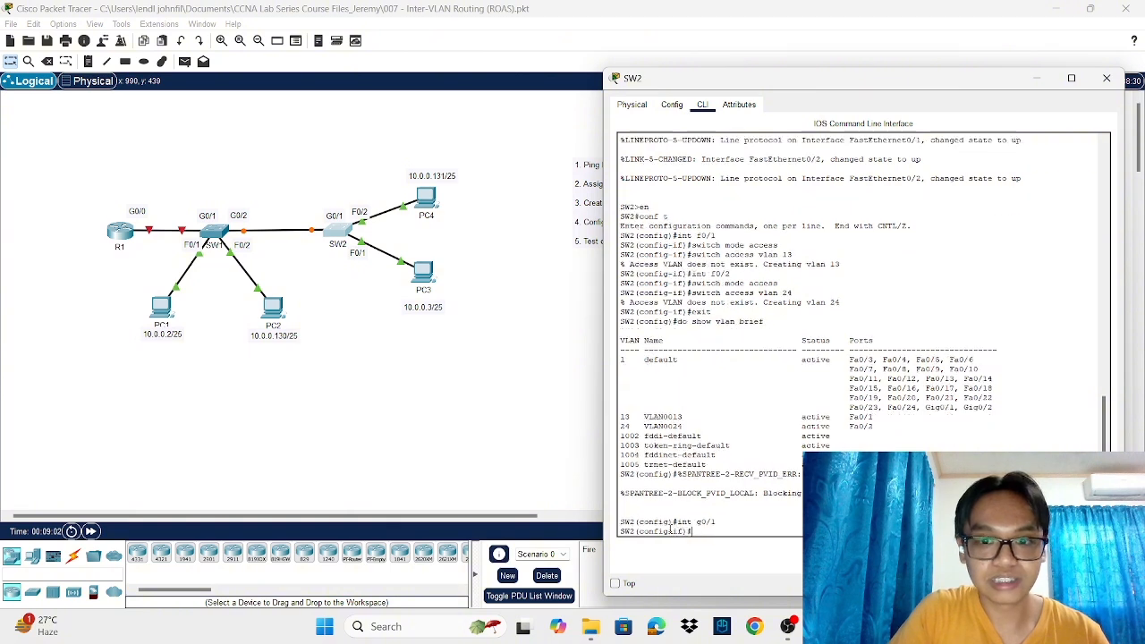
type("swit")
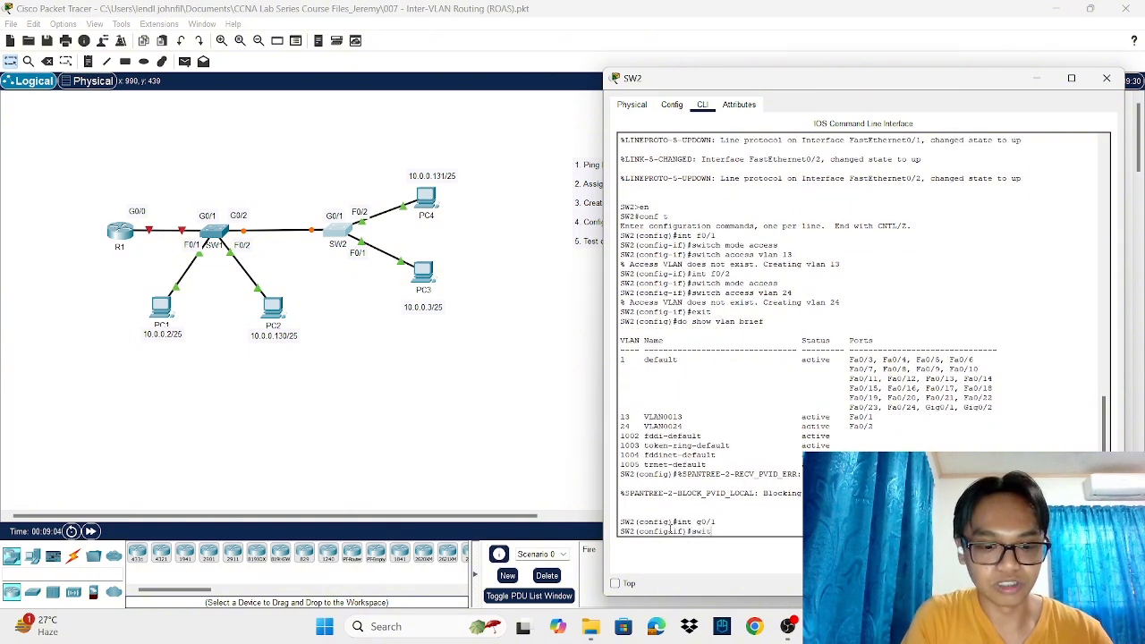
type("ch mode tru")
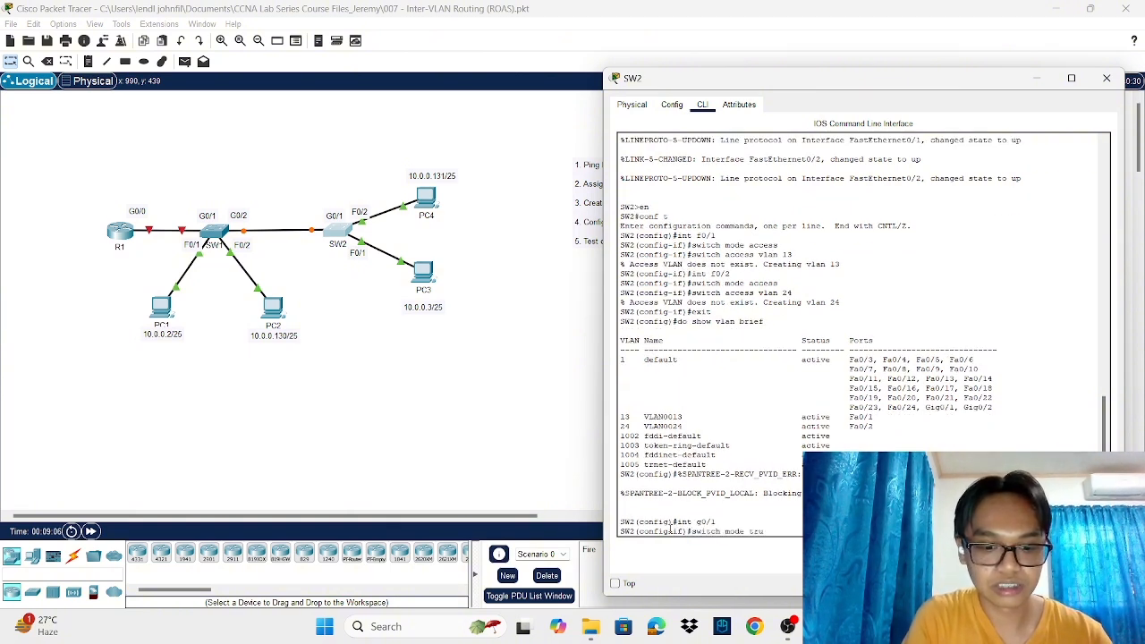
type("nk")
key("Return")
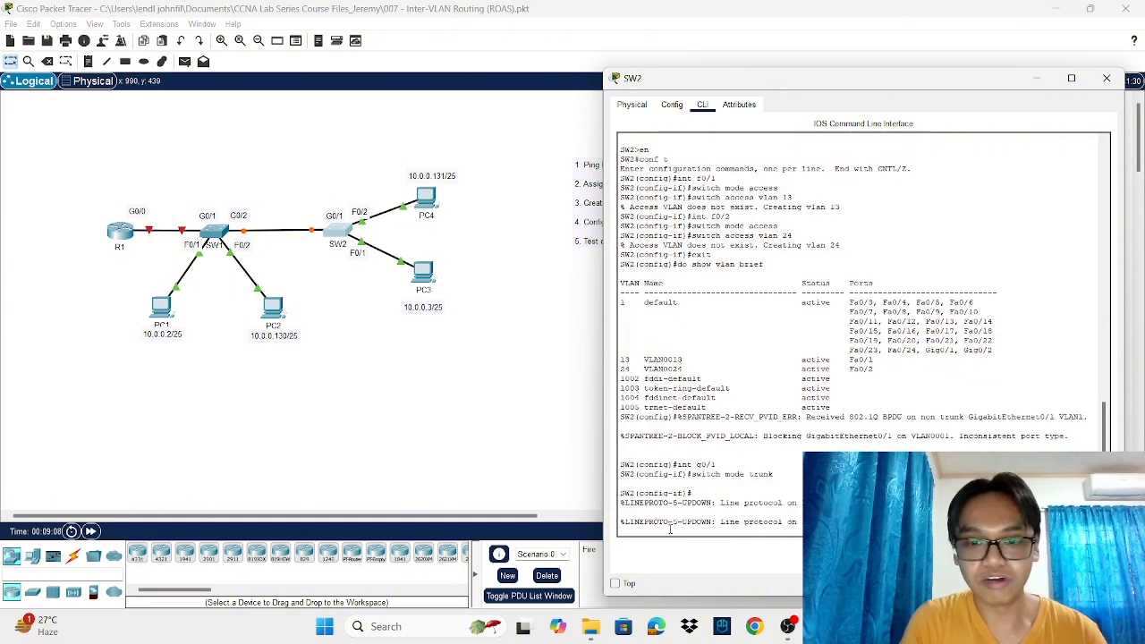
key("Return")
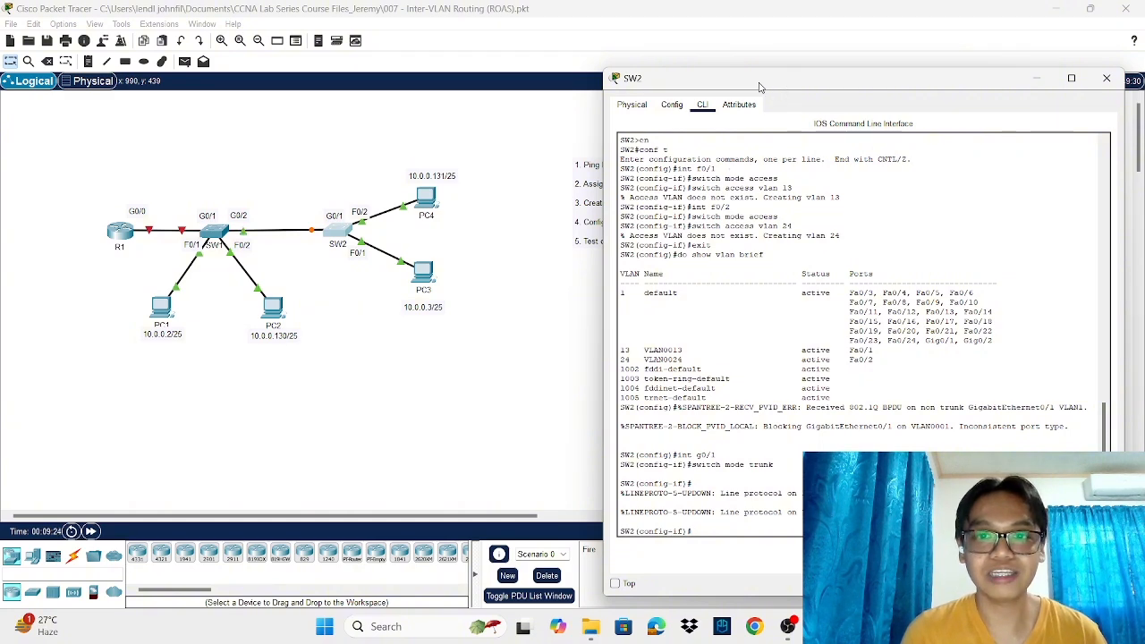
left_click_drag(780, 89, 600, 72)
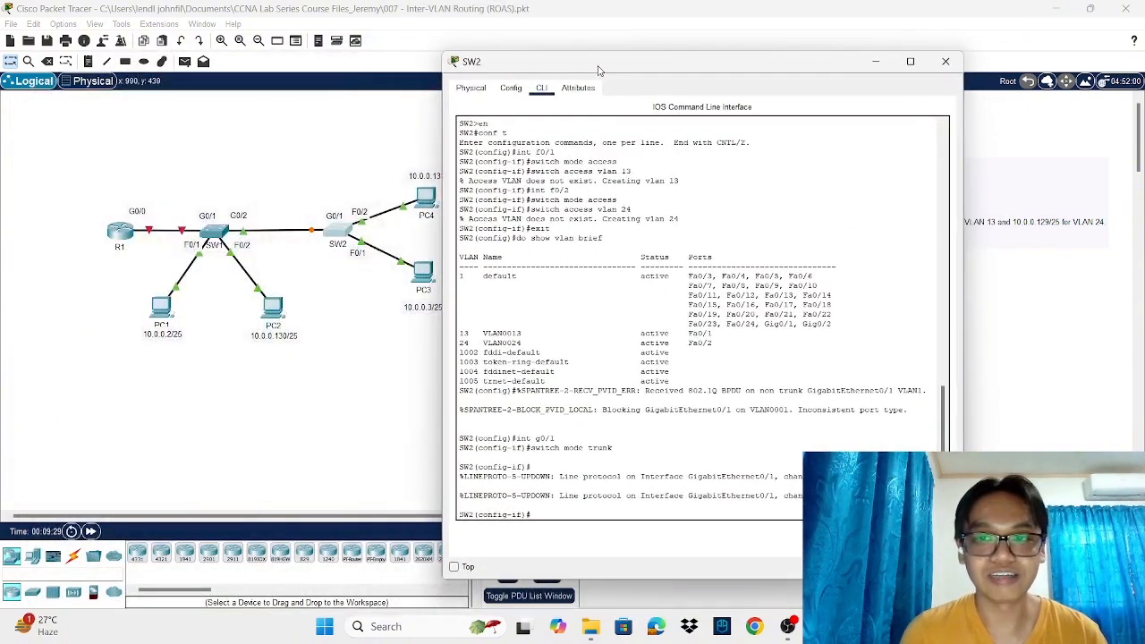
left_click(877, 66)
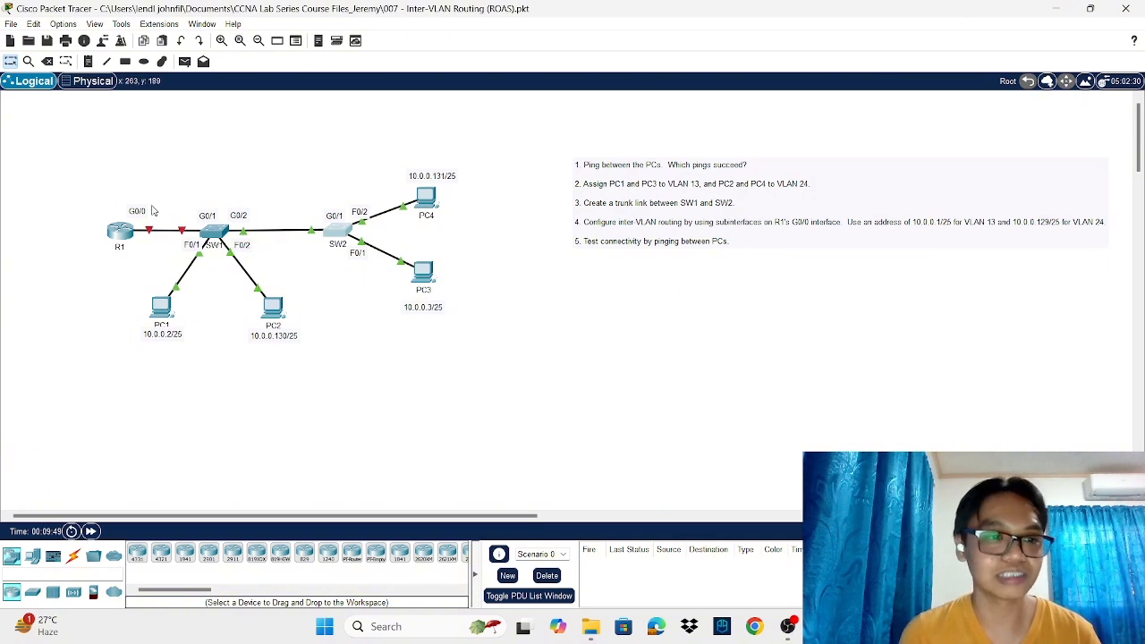
Step: Open router R1's command line and enter global configuration mode with en and conf t
left_click(119, 232)
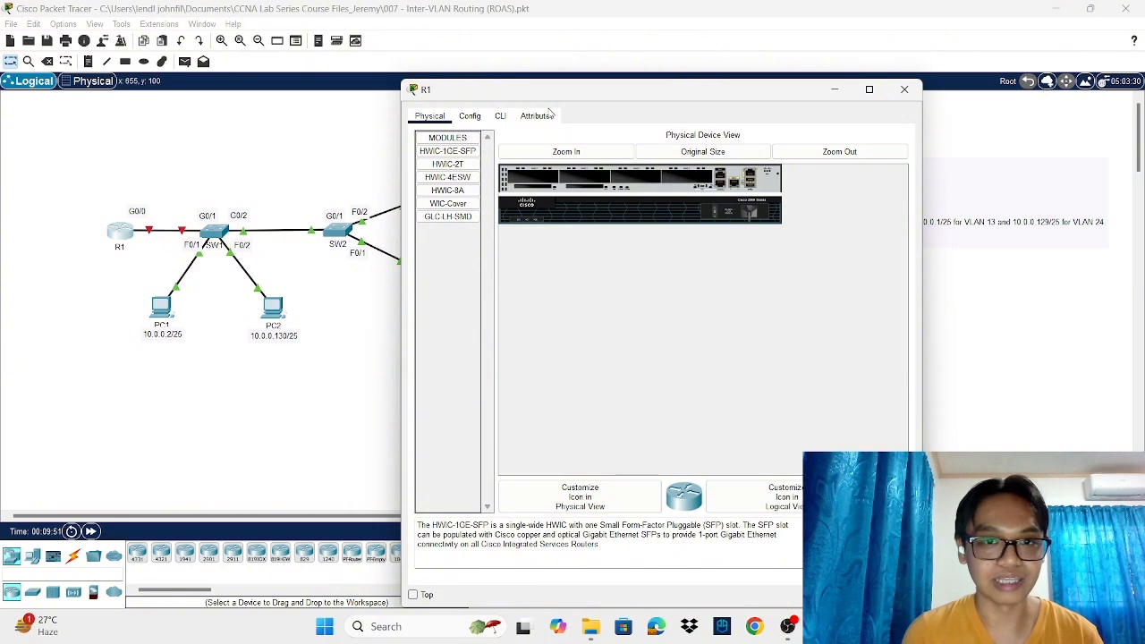
left_click(500, 117)
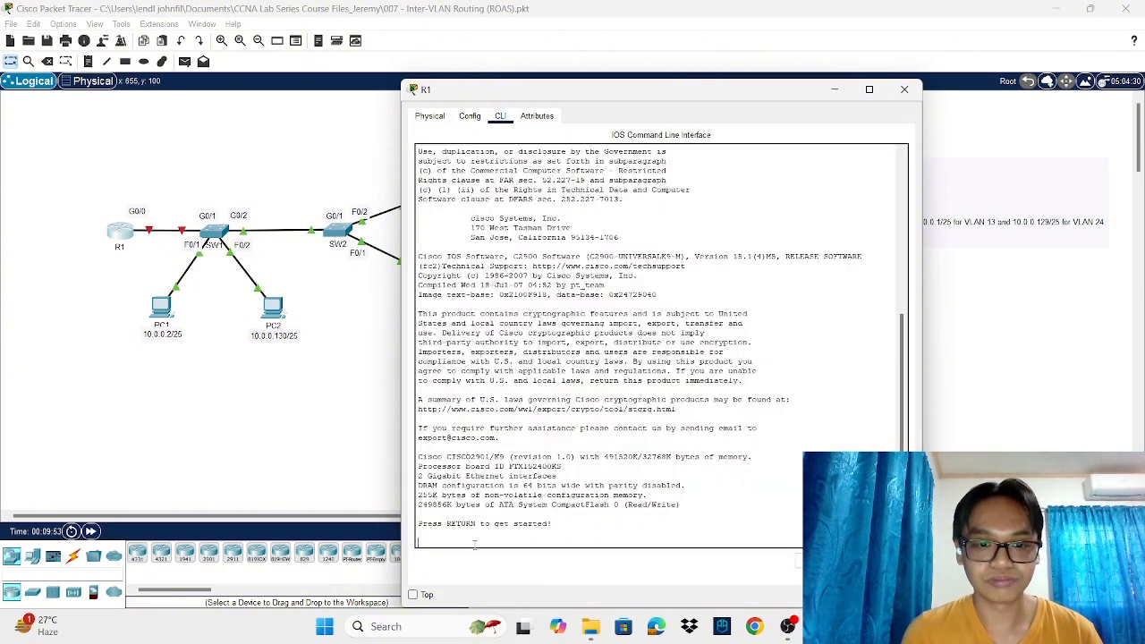
key("Return")
type("en")
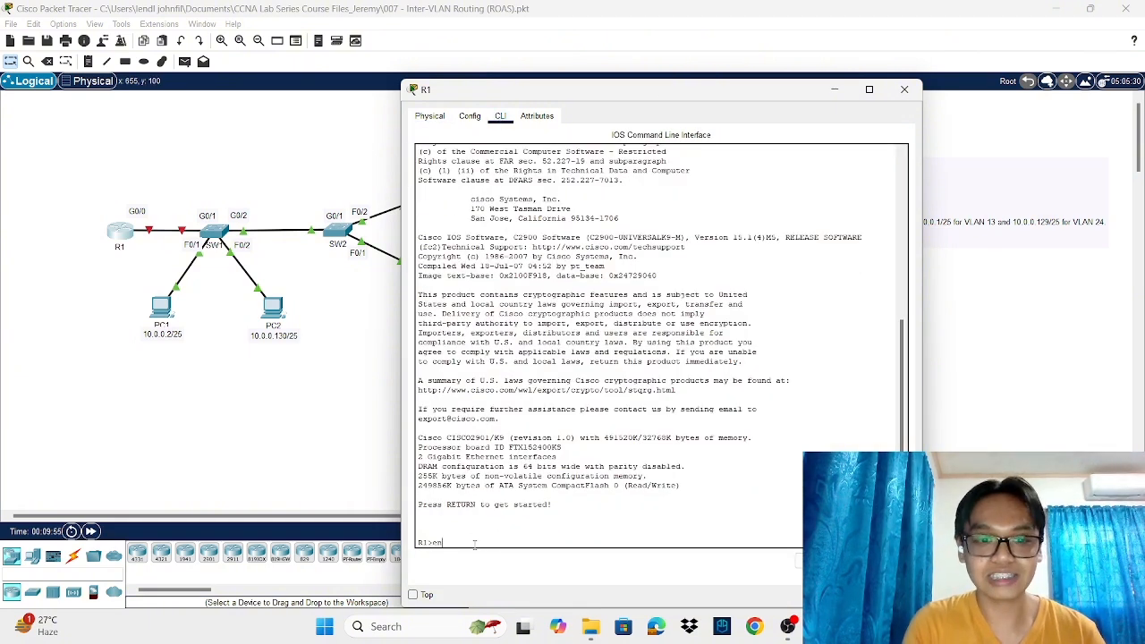
key("Return")
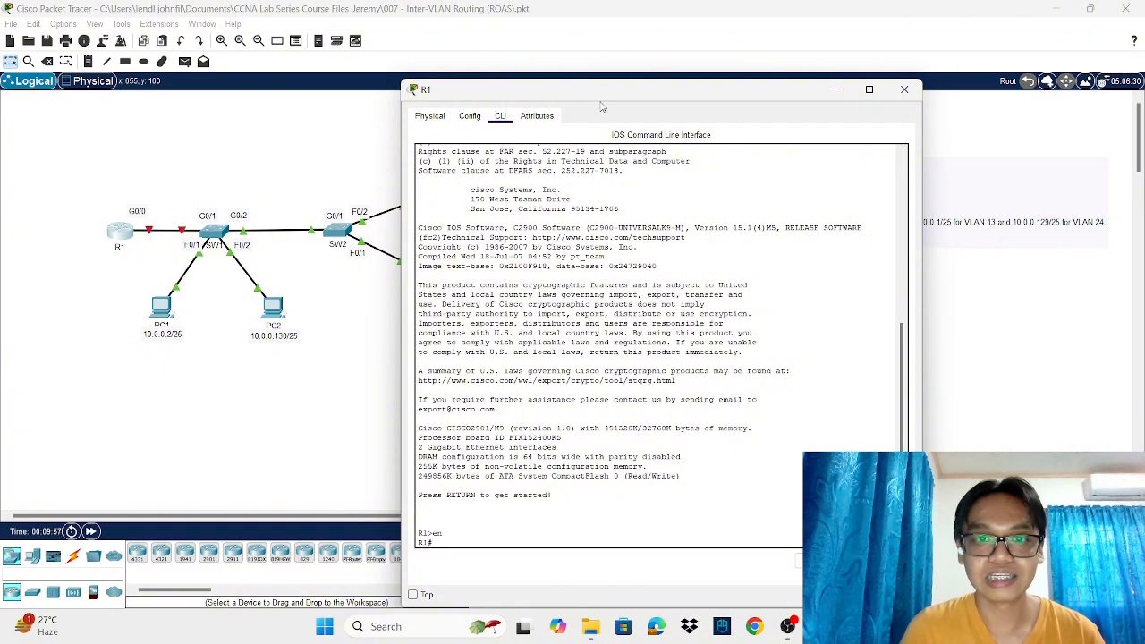
left_click_drag(598, 100, 531, 60)
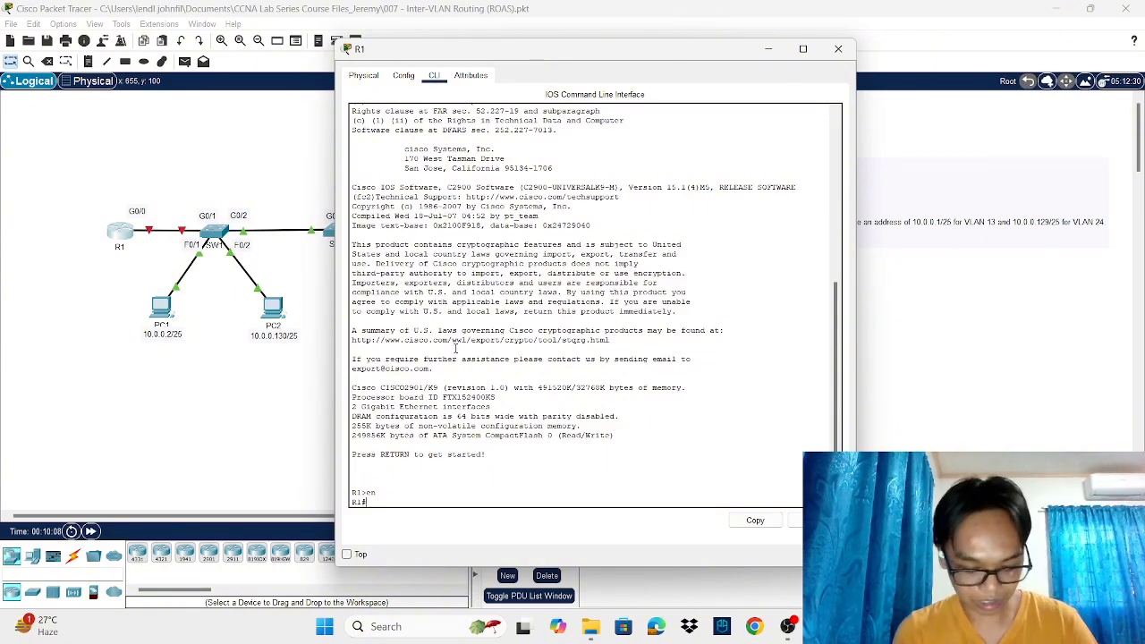
type("conf t")
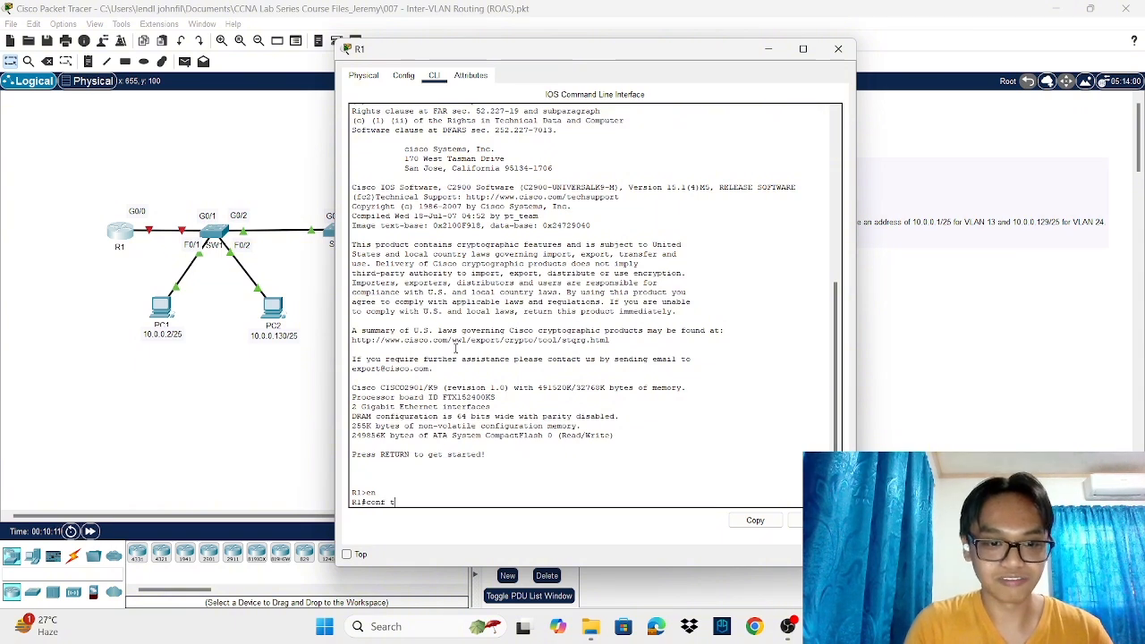
key("Return")
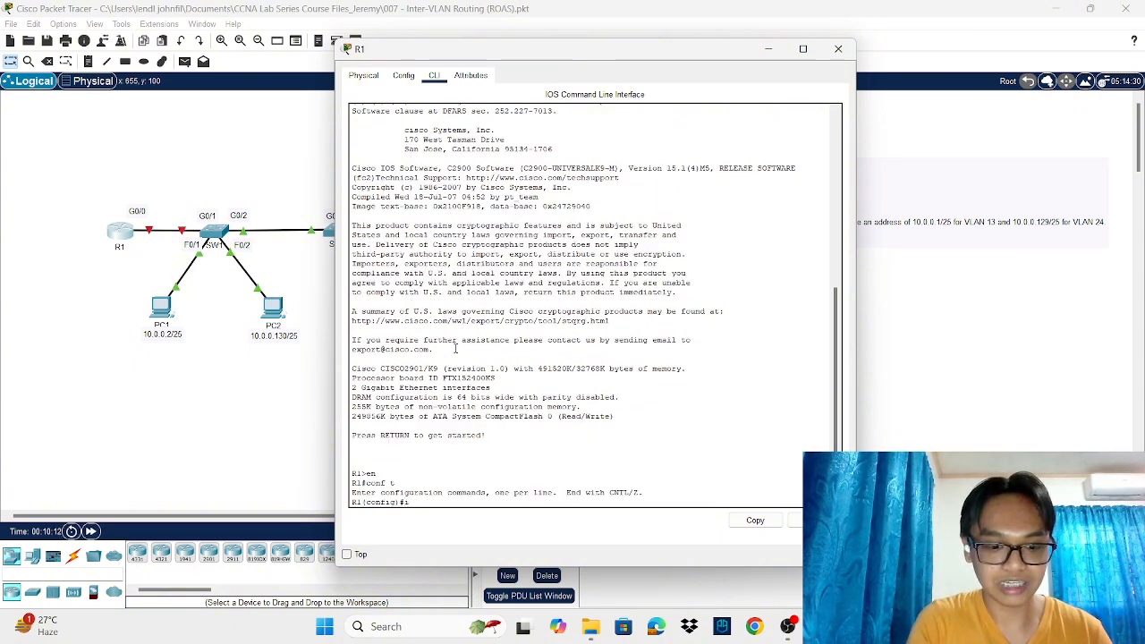
Step: Enable R1's interface G0/0 with no shut
type("int g0/0")
key("Return")
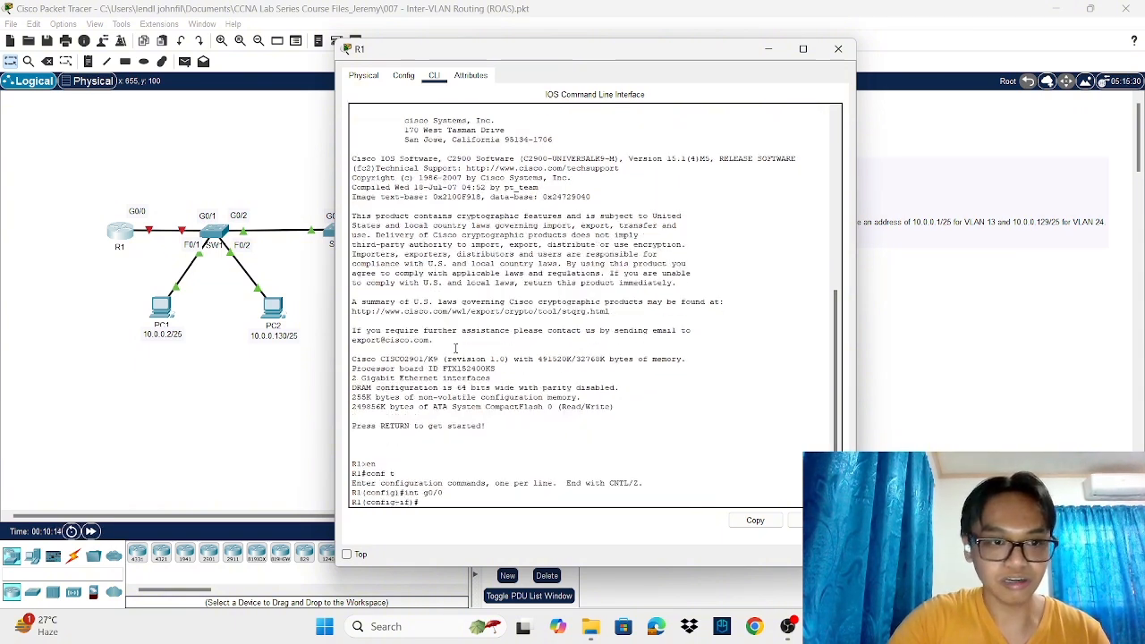
type("no shut")
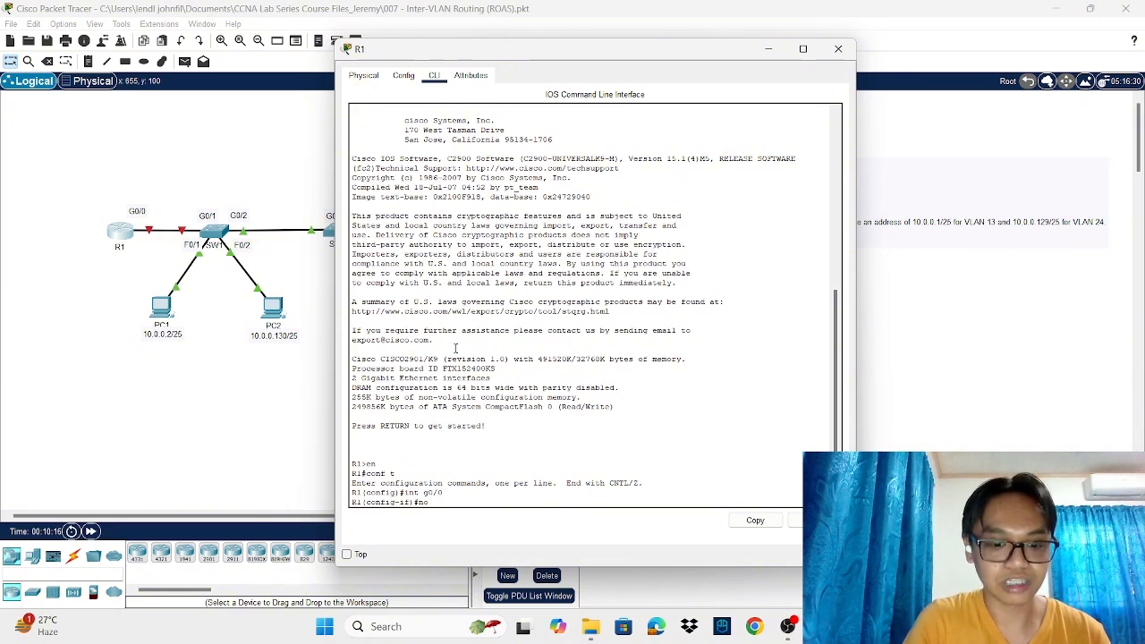
key("Return")
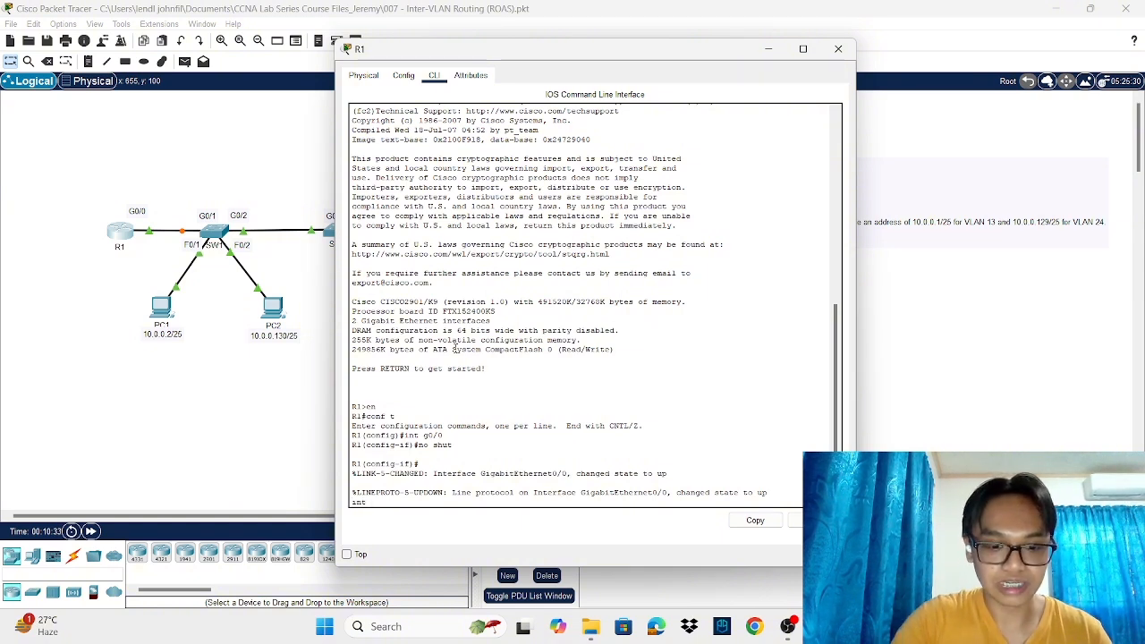
Step: Create subinterface G0/0.13 on R1 and tag it for VLAN 13 with encapsulation dot1q 13
type("g0/0.1")
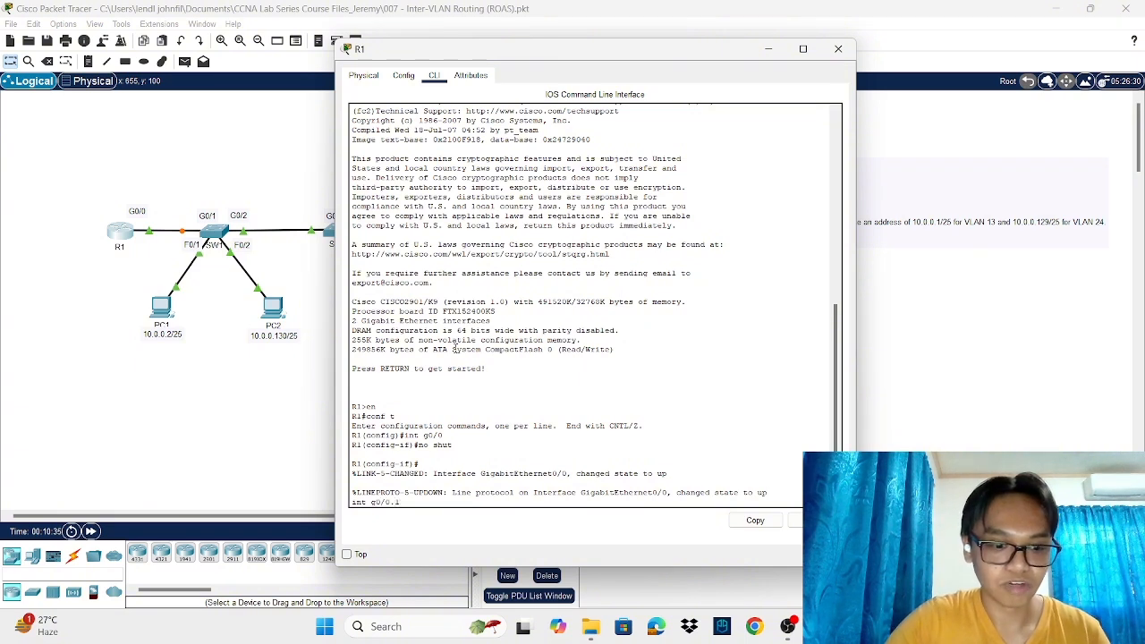
type("3")
key("Return")
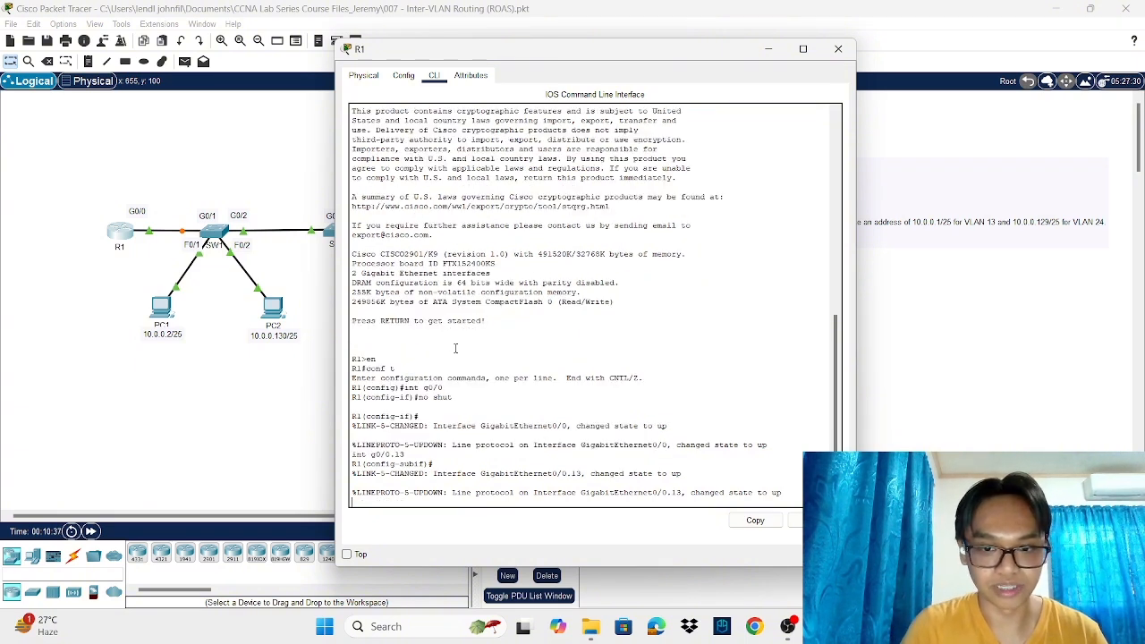
key("Return")
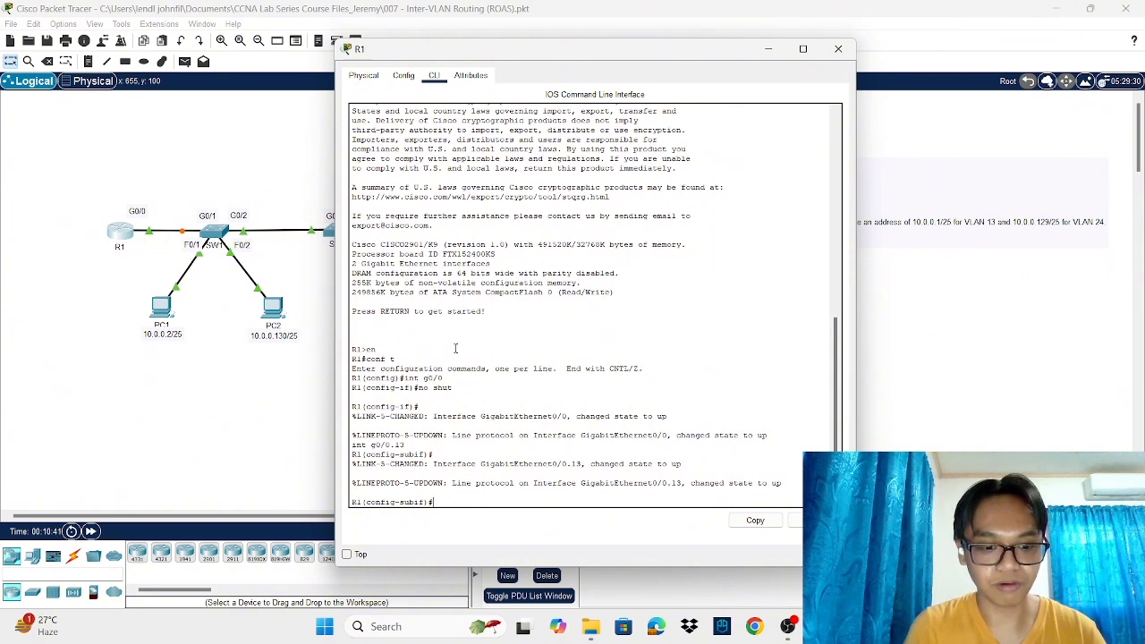
type("encapsula")
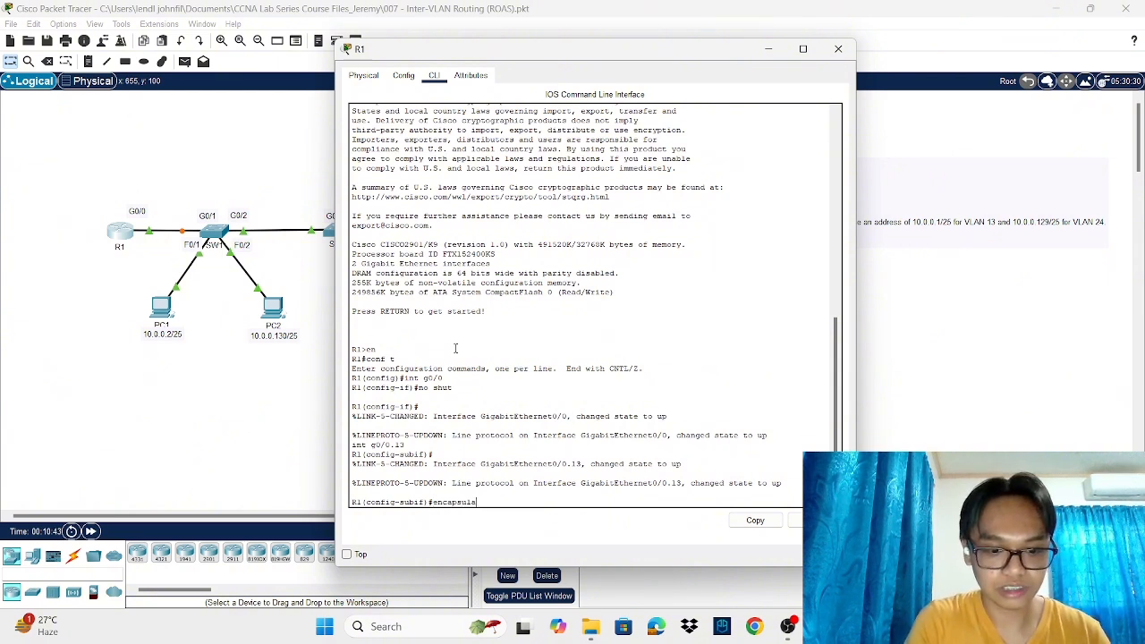
type("tion dot")
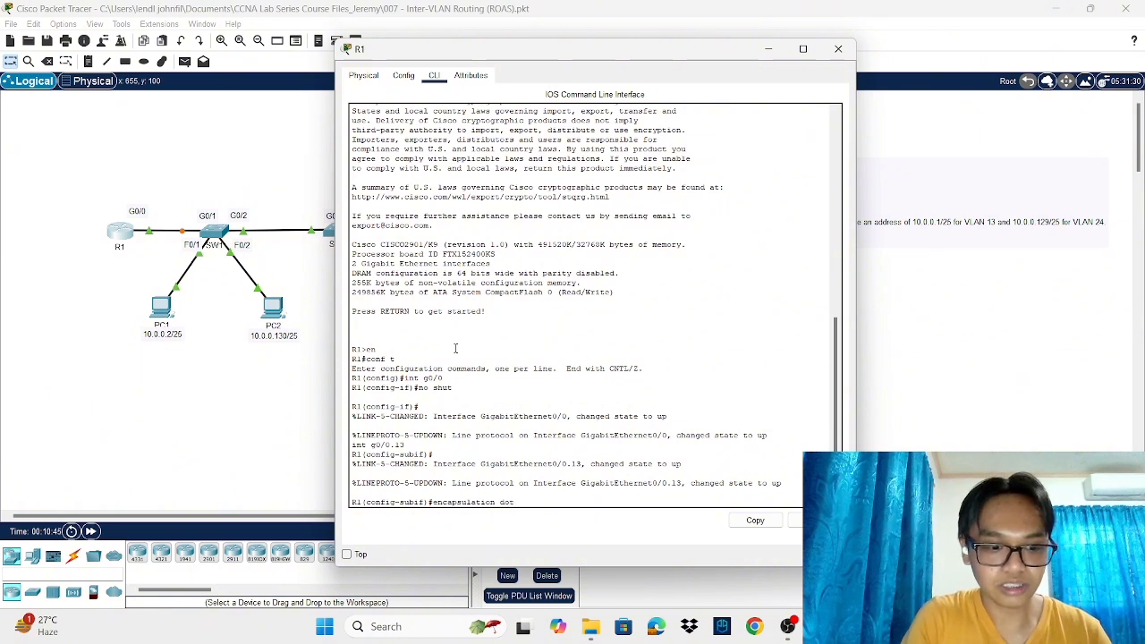
type("1q 13")
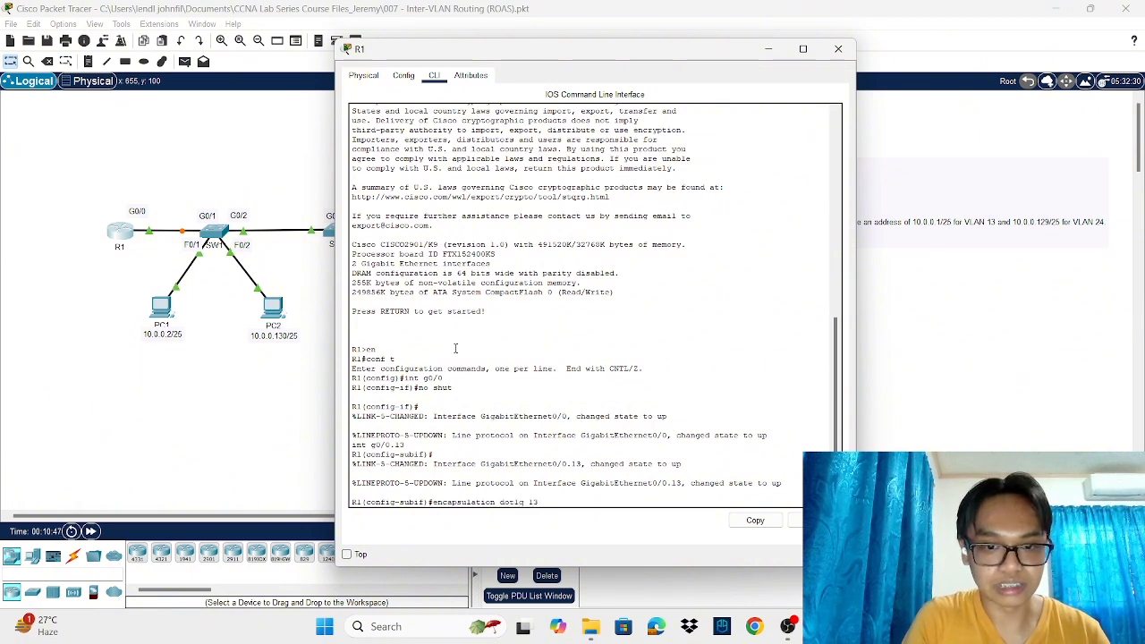
key("Return")
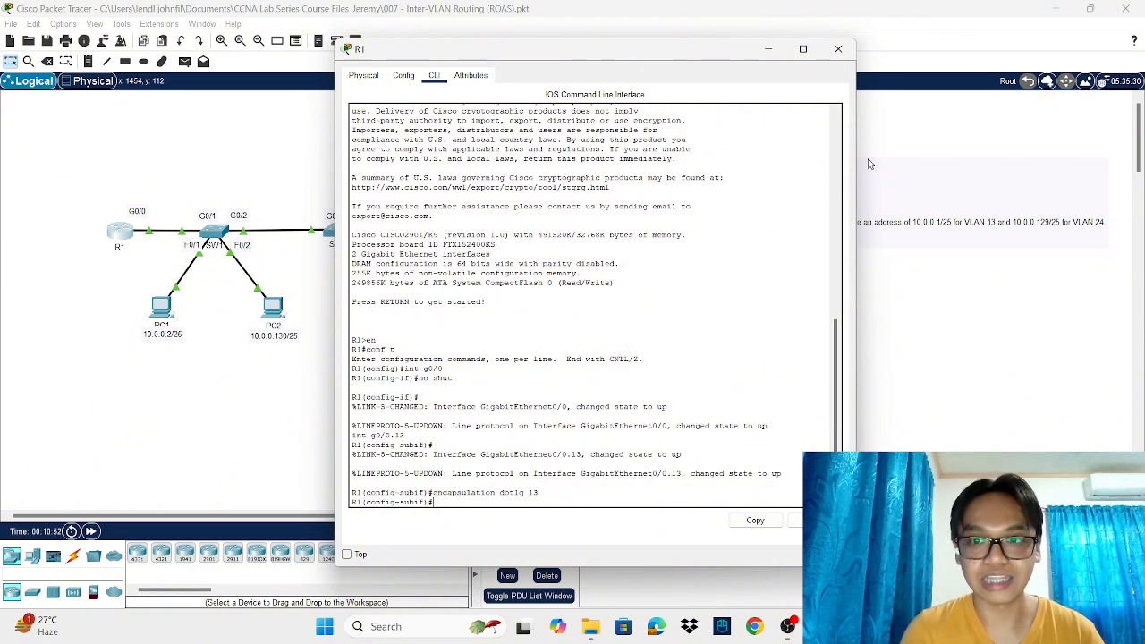
Step: Assign IP address 10.0.0.1 with subnet mask 255.255.255.128 to R1's G0/0.13 subinterface
left_click_drag(698, 57, 548, 61)
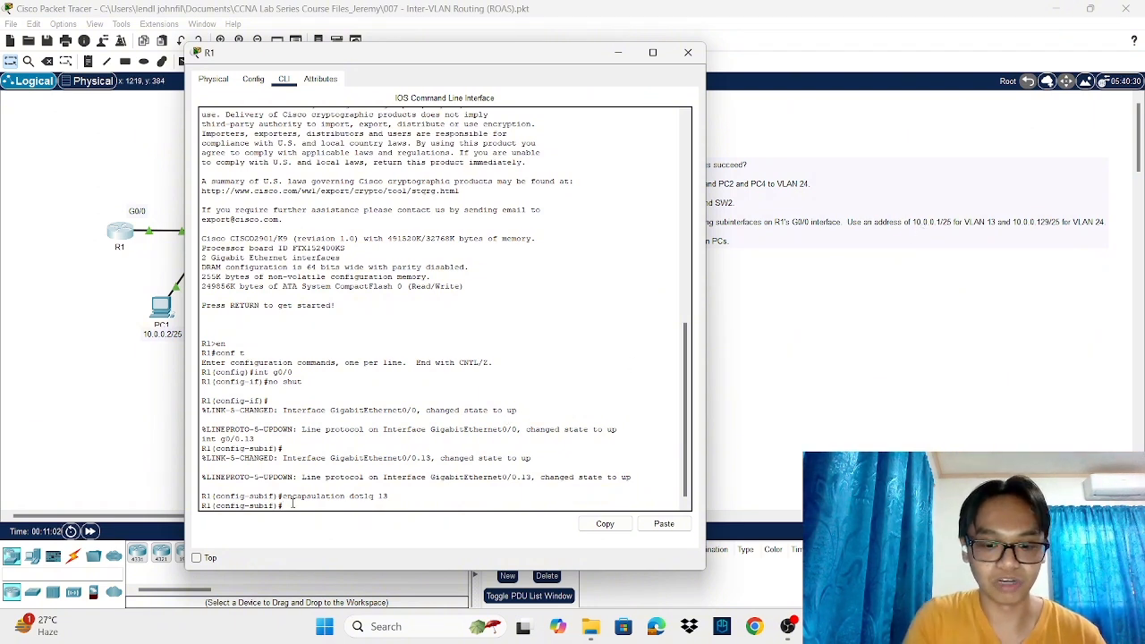
type("add")
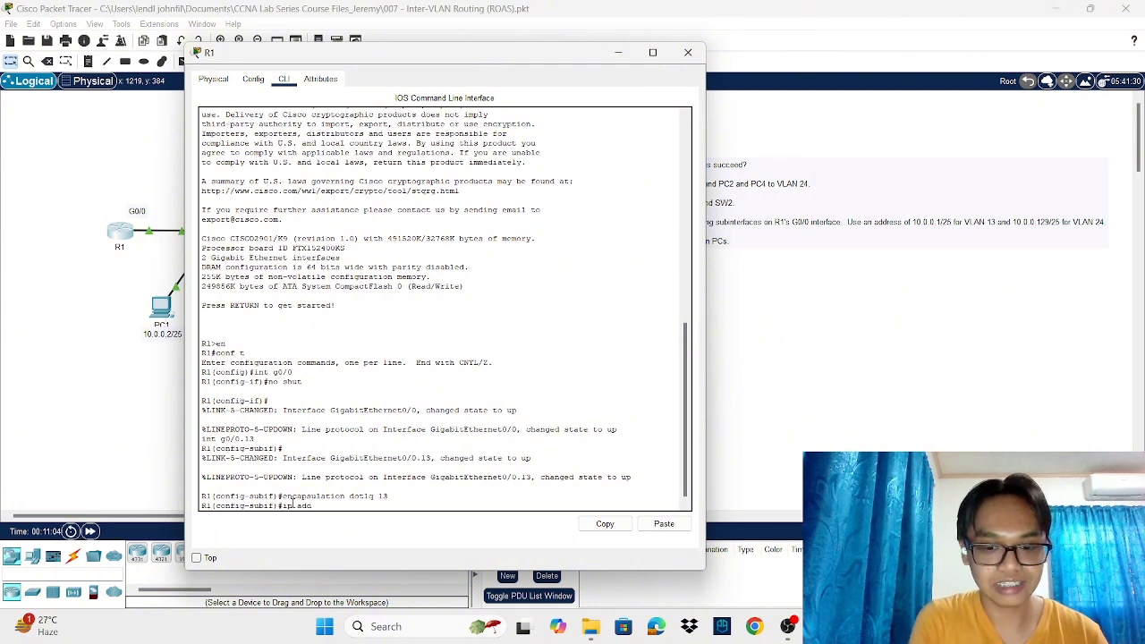
type(" 10.0.0.1")
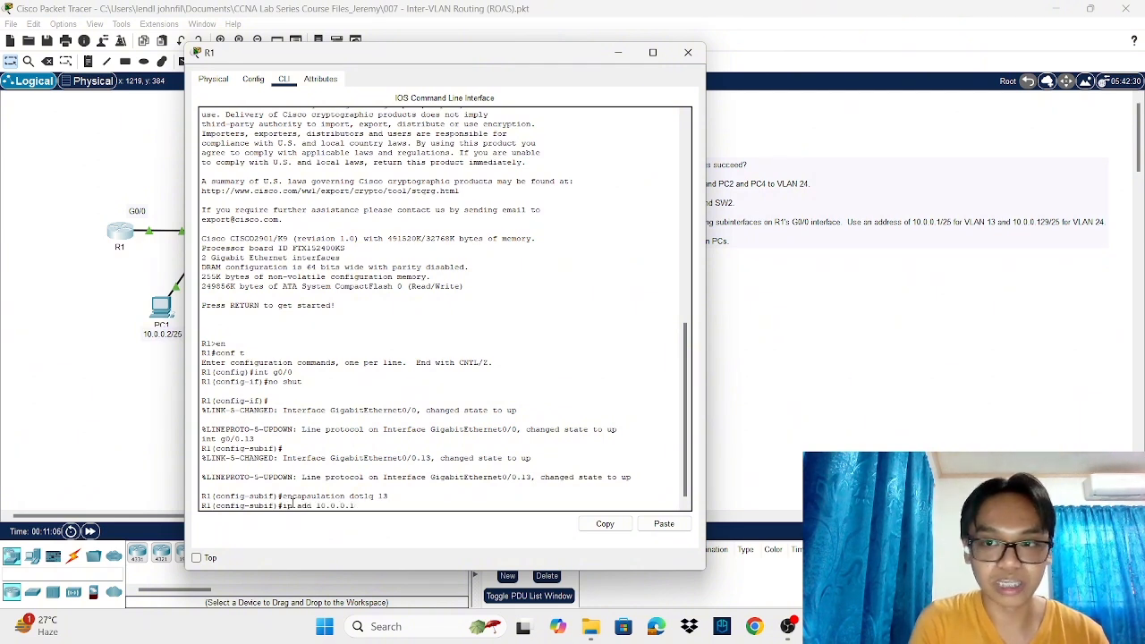
type(" 255.")
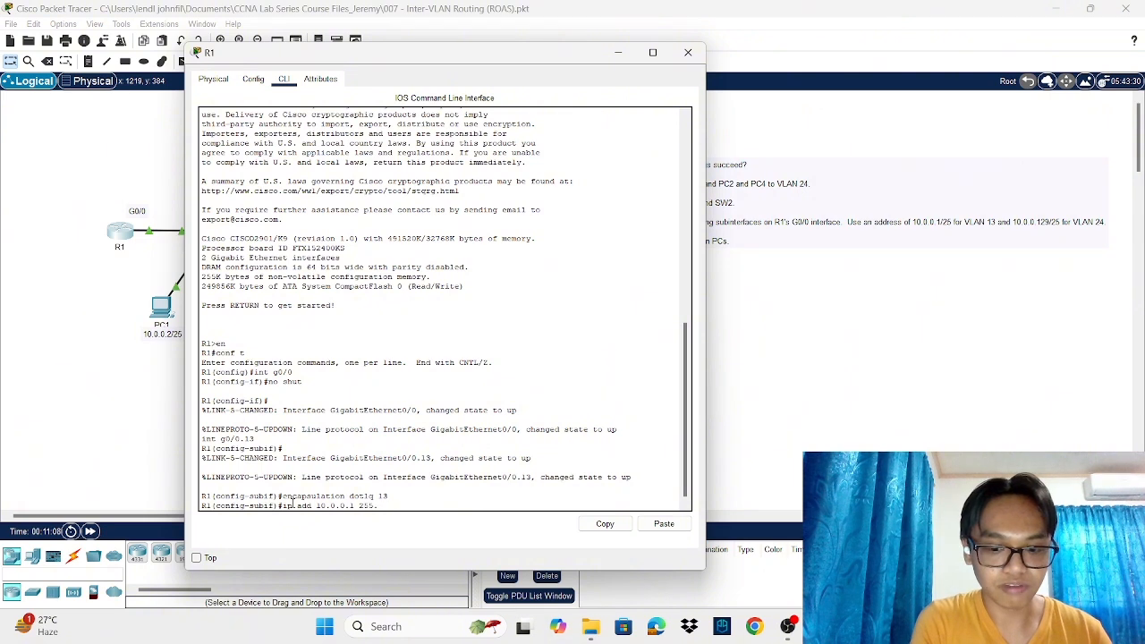
type("255.255.128")
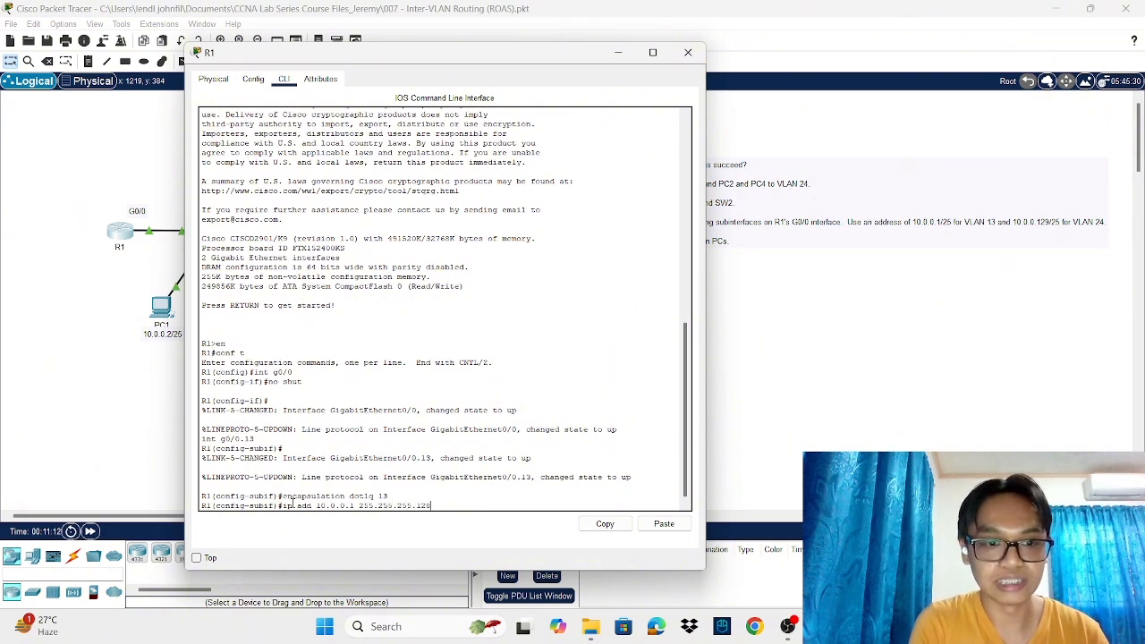
key("Return")
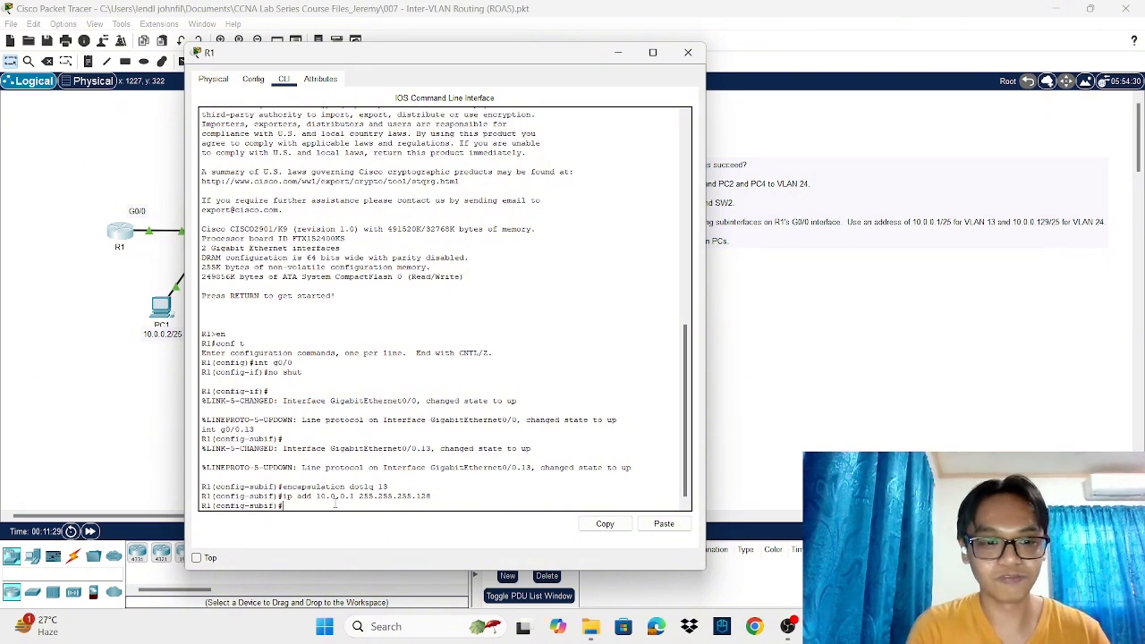
Step: Create subinterface G0/0.24 on R1 and tag it for VLAN 24 with encapsulation dot1q 24
type("in")
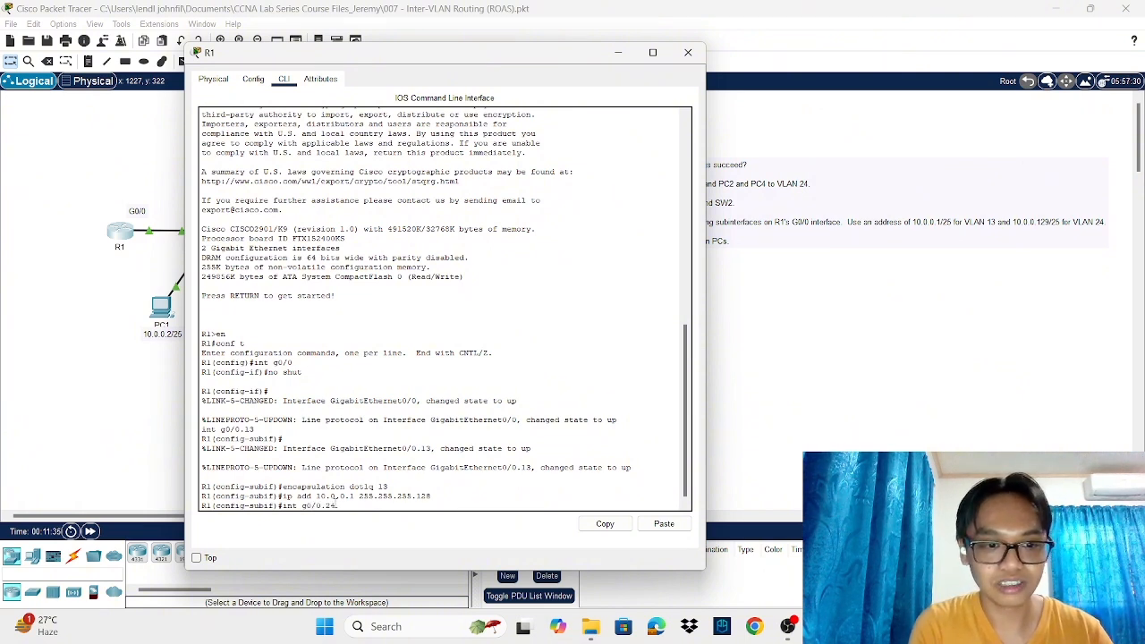
type("t g0/0.24")
key("Return")
type("enc")
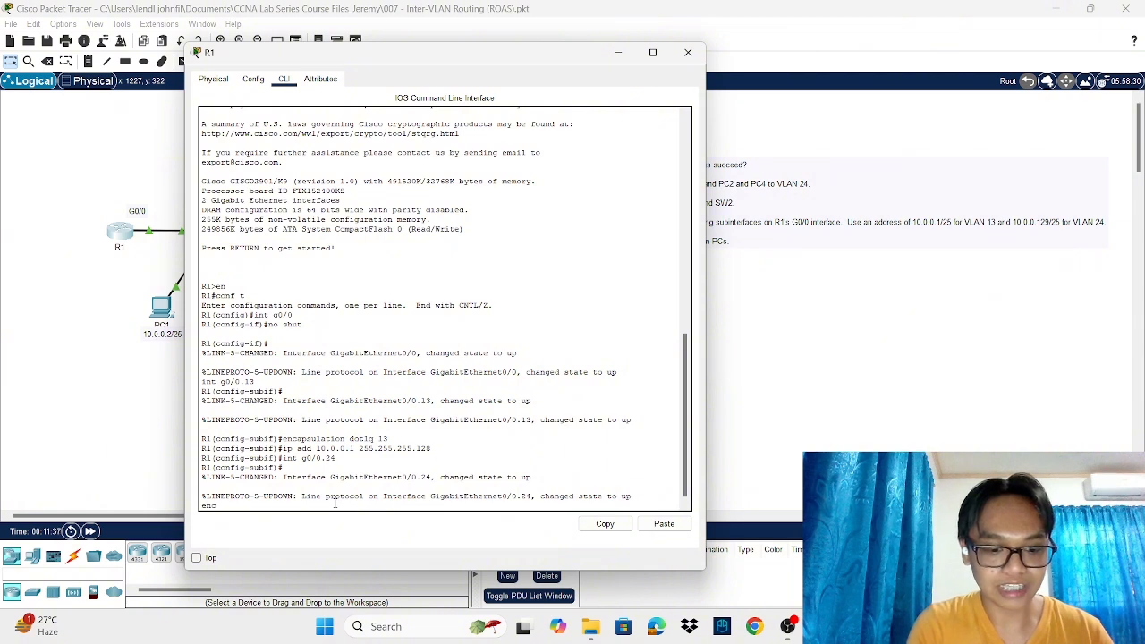
type("apsulation")
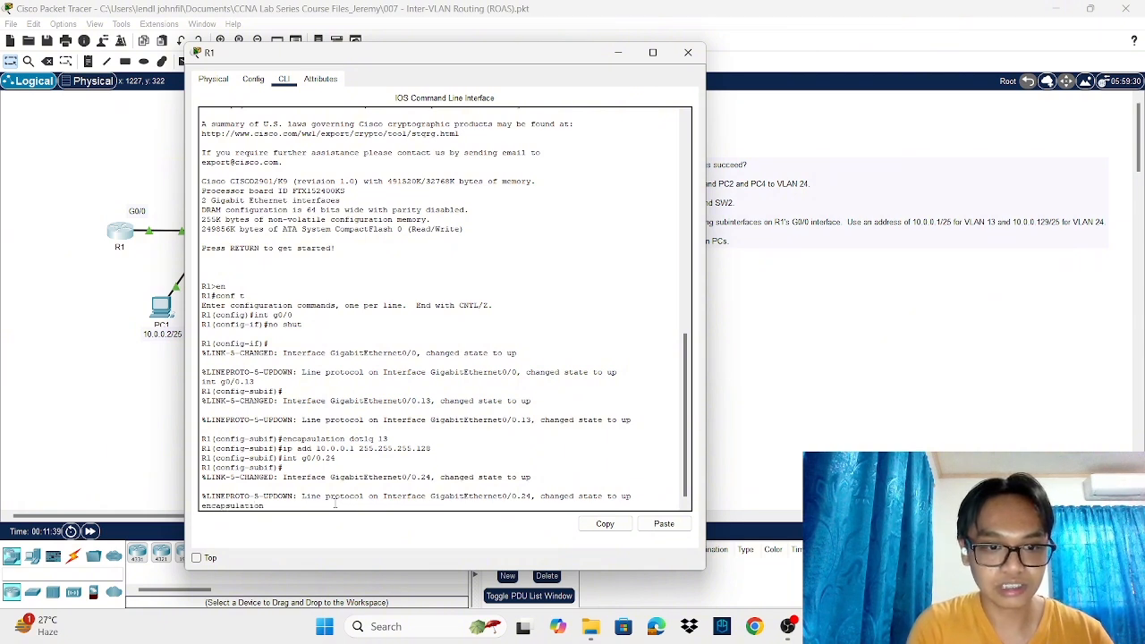
type(" dot1q ")
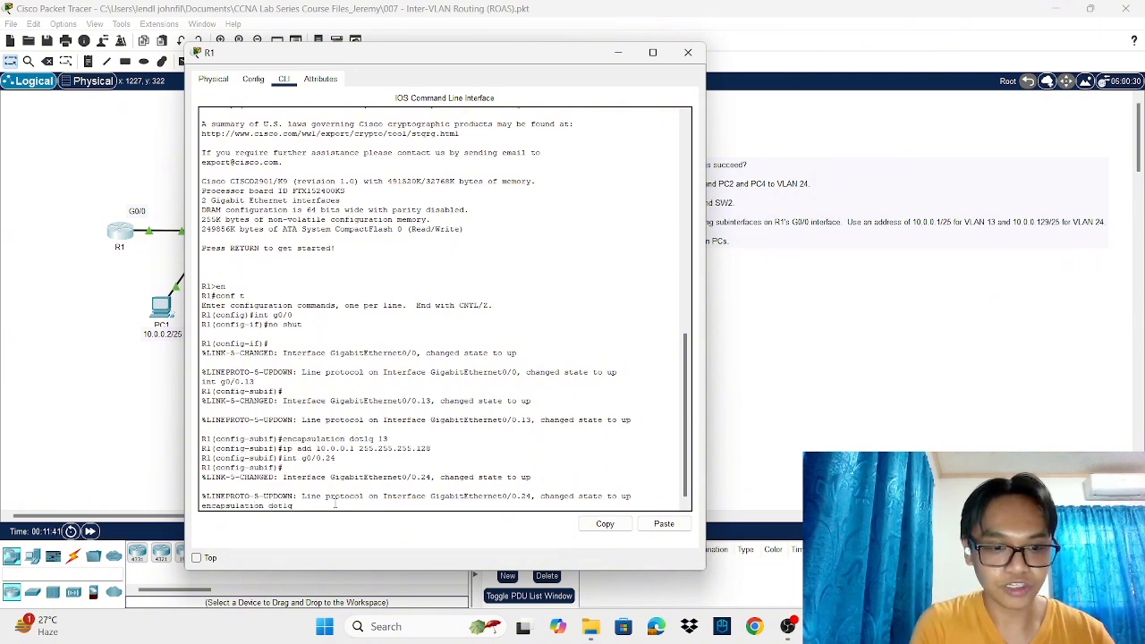
type("24")
key("Return")
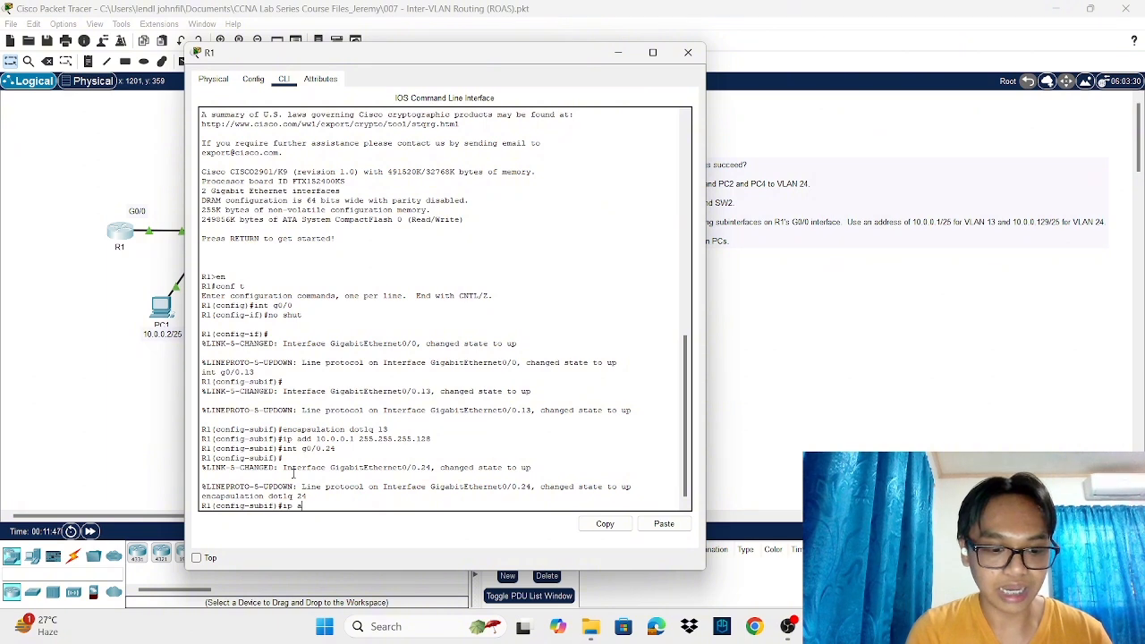
Step: Assign IP address 10.0.0.129 with subnet mask 255.255.255.128 to R1's G0/0.24 subinterface, and minimize R1's window
type("dd 10.0.0.")
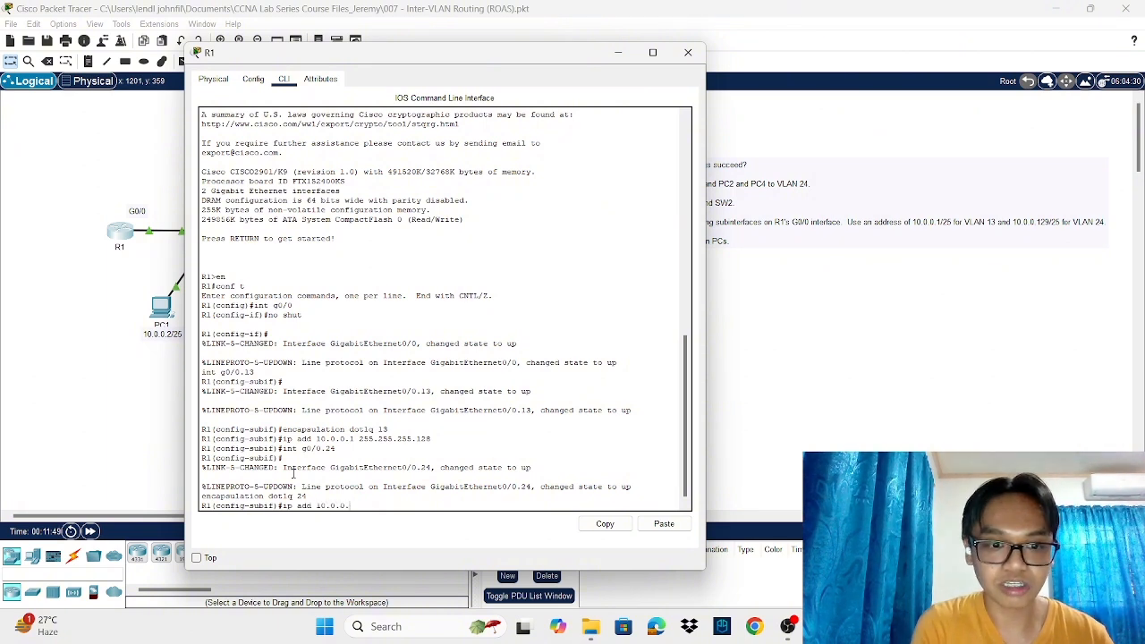
type("129")
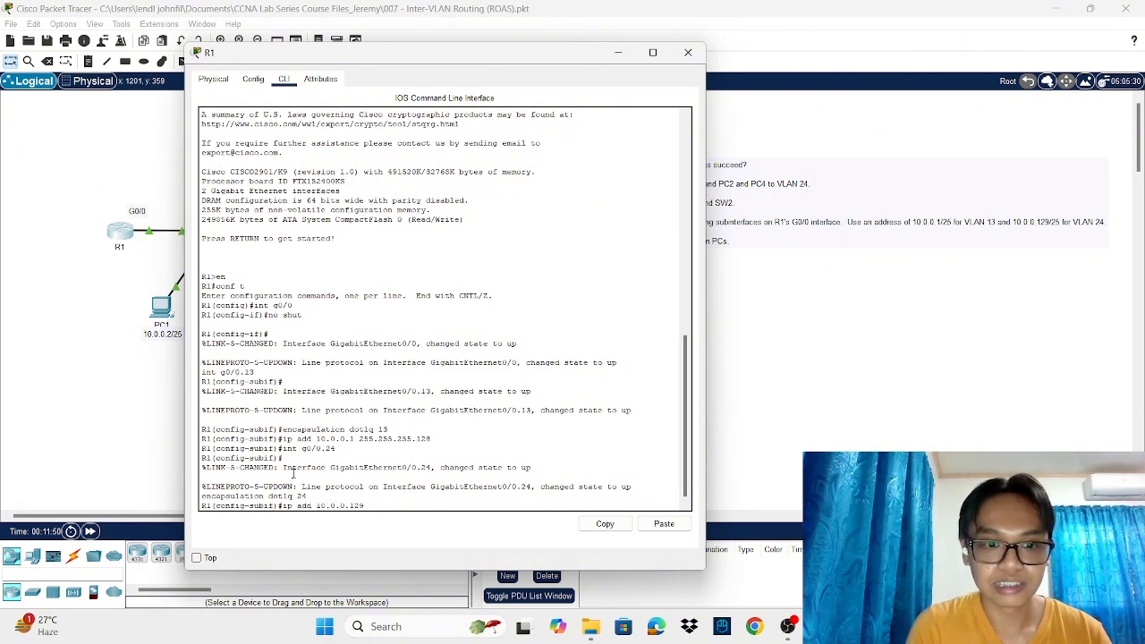
type(" 255.255.2")
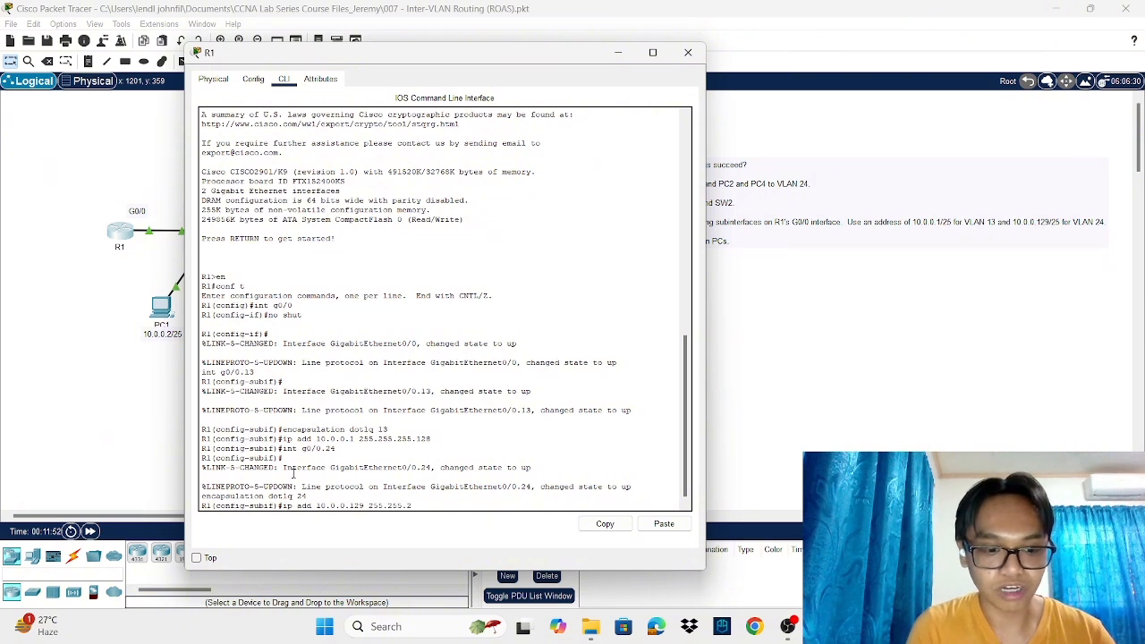
type("55.128")
key("Return")
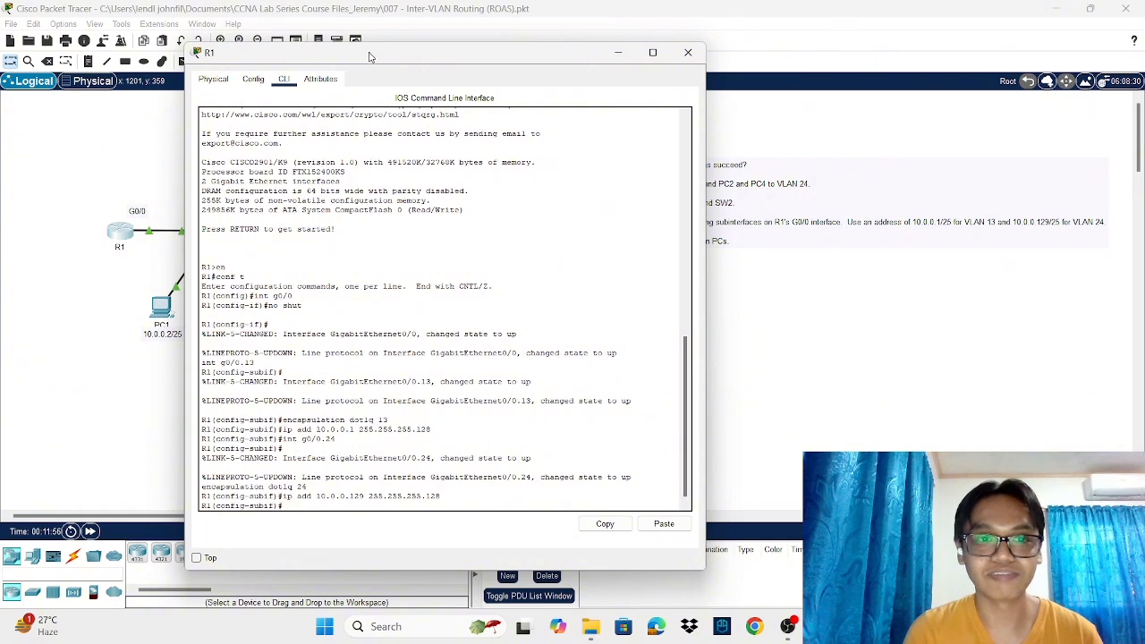
left_click_drag(372, 56, 660, 50)
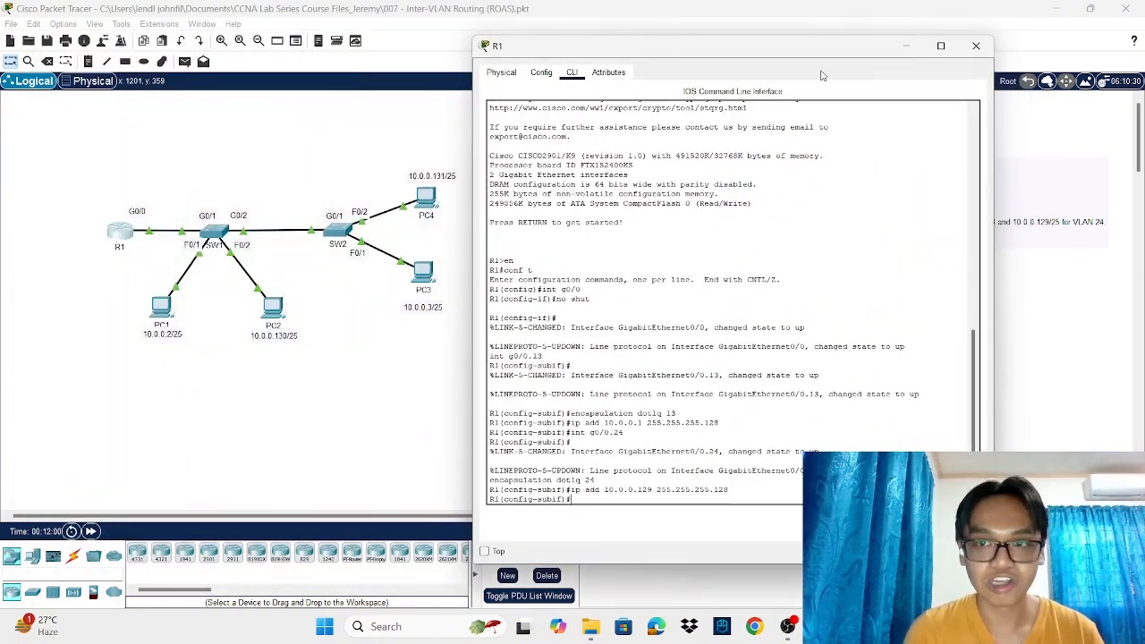
left_click(904, 46)
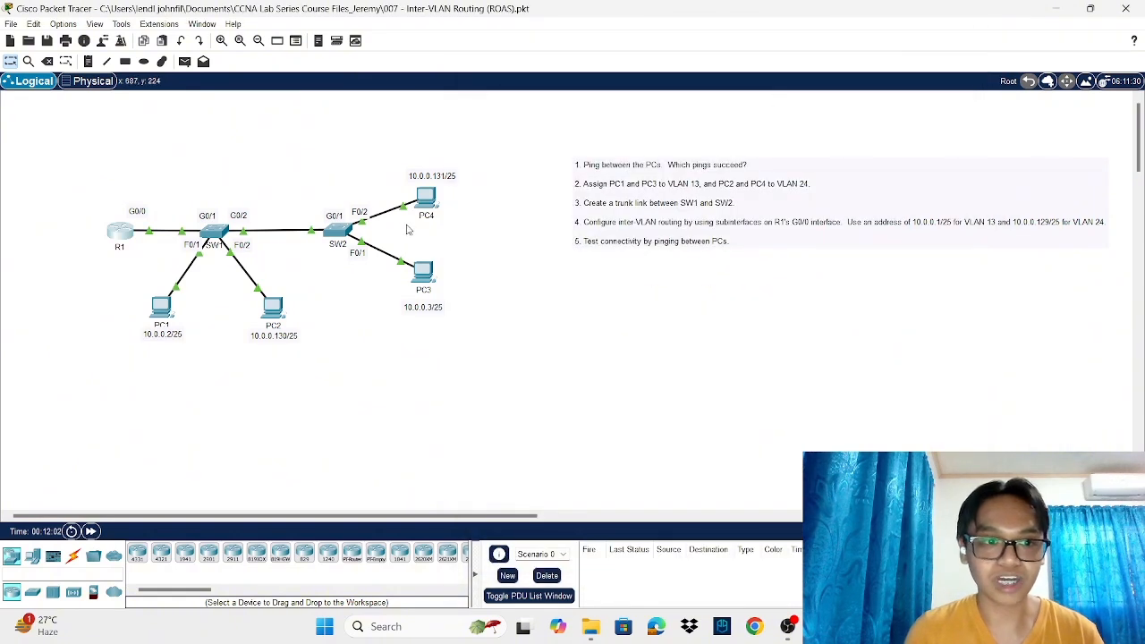
Step: Configure SW1's interface G0/1 toward R1 as a trunk with switch mode trunk, minimize its window and fast-forward the simulation time
left_click(212, 230)
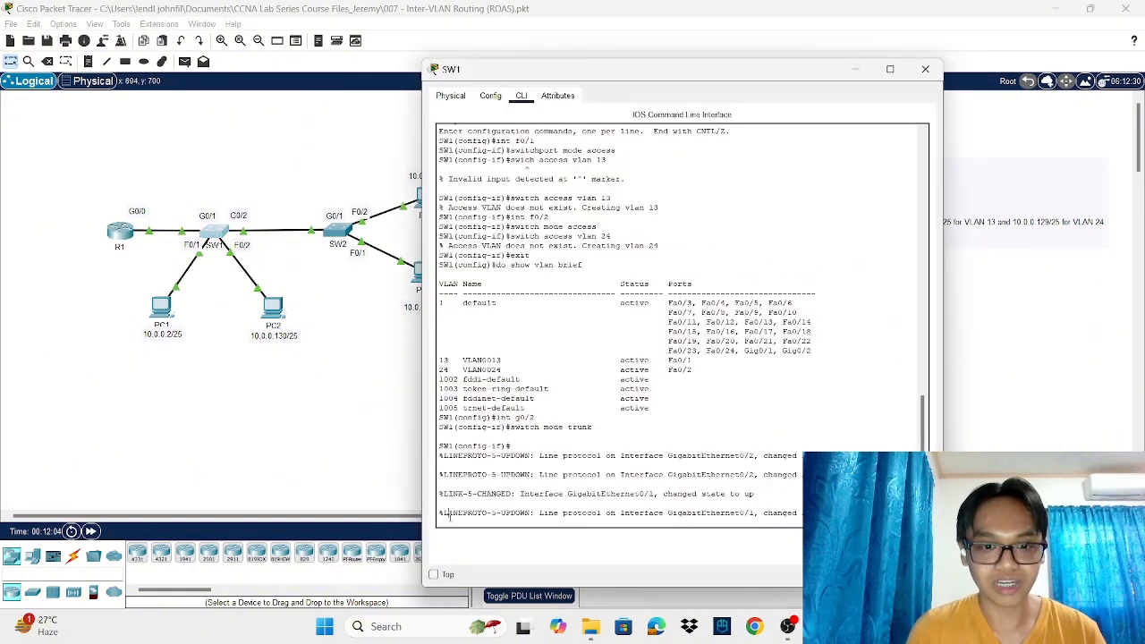
key("Return")
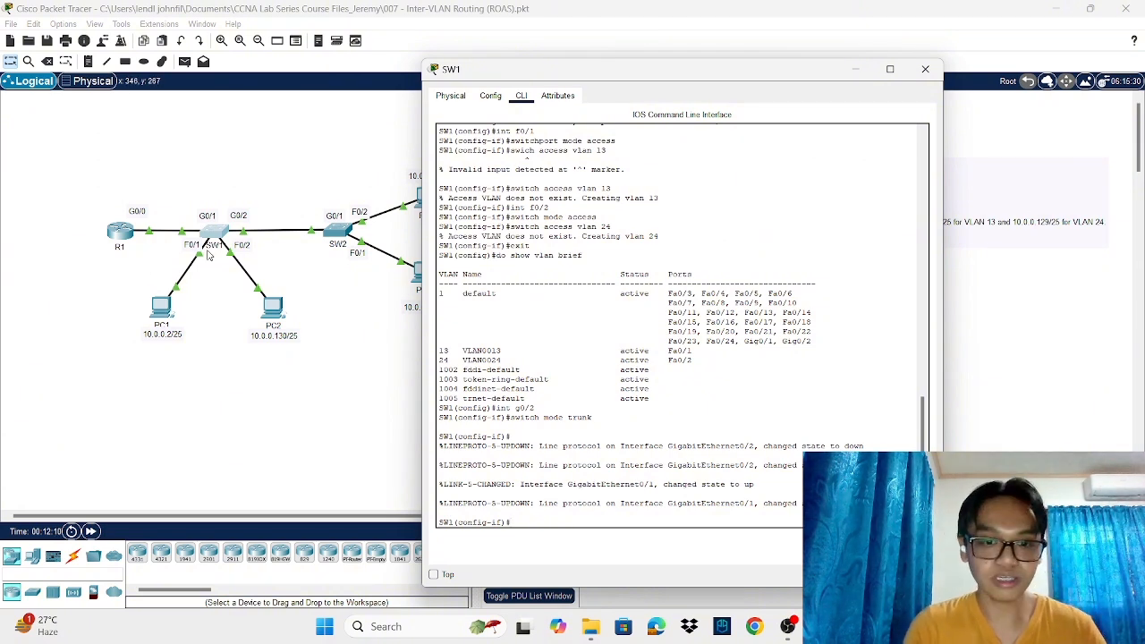
type("int")
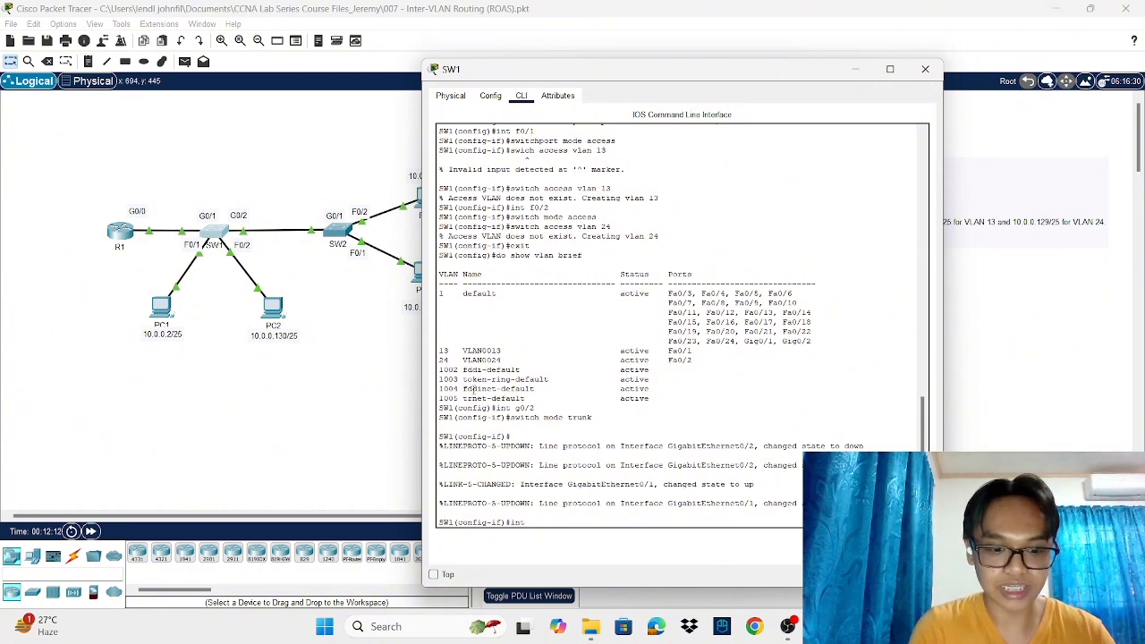
type(" g0/1")
key("Return")
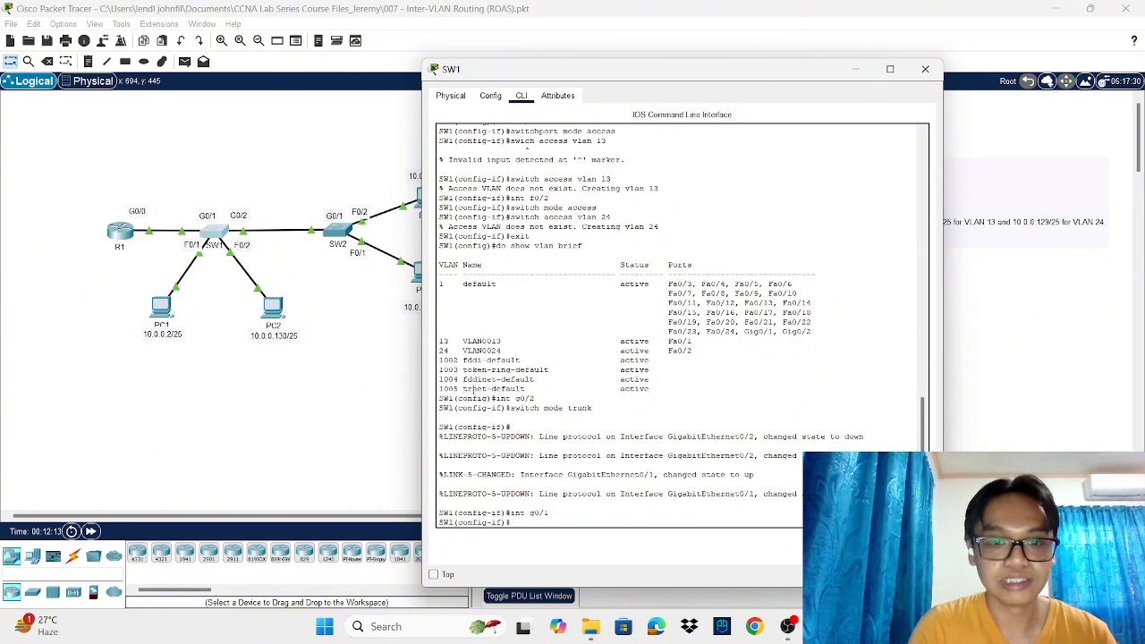
type("swit")
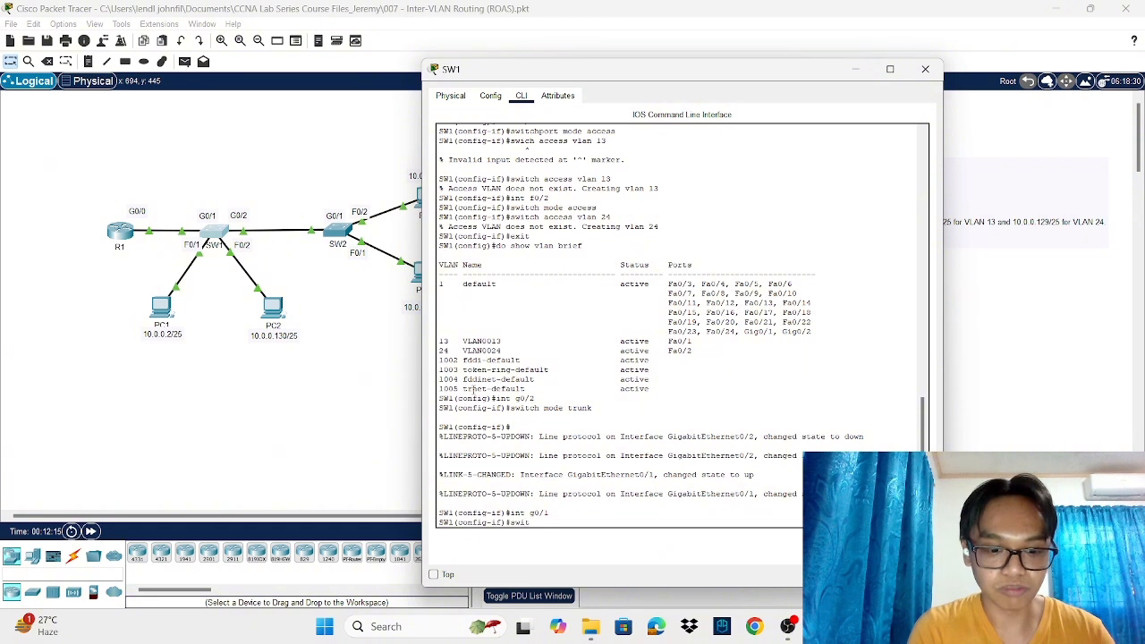
type("ch mode trunk")
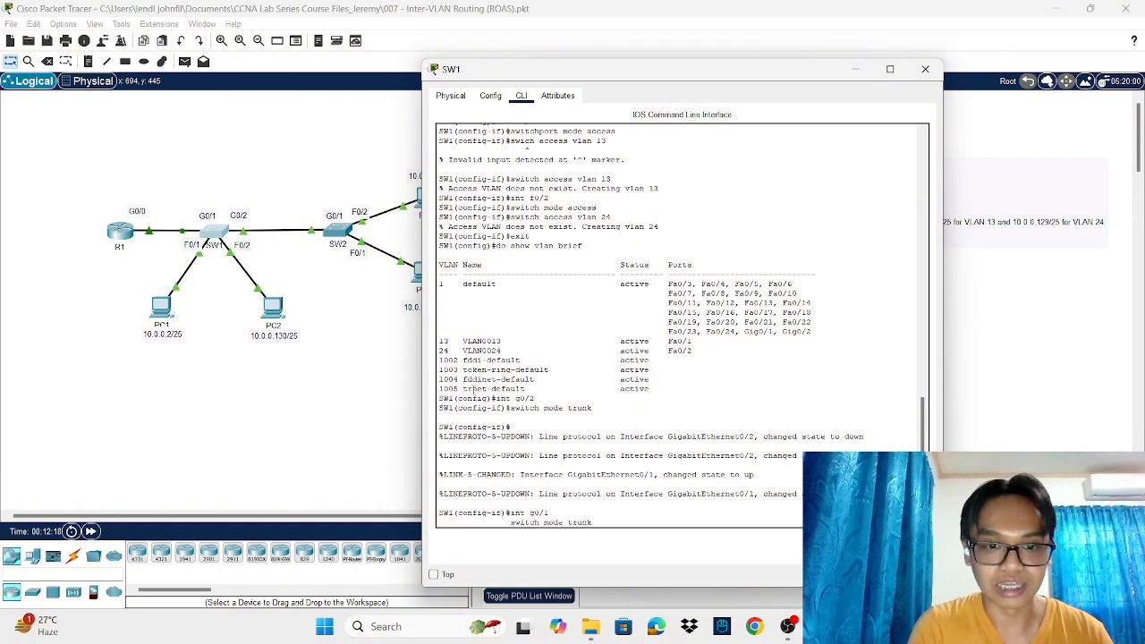
key("Return")
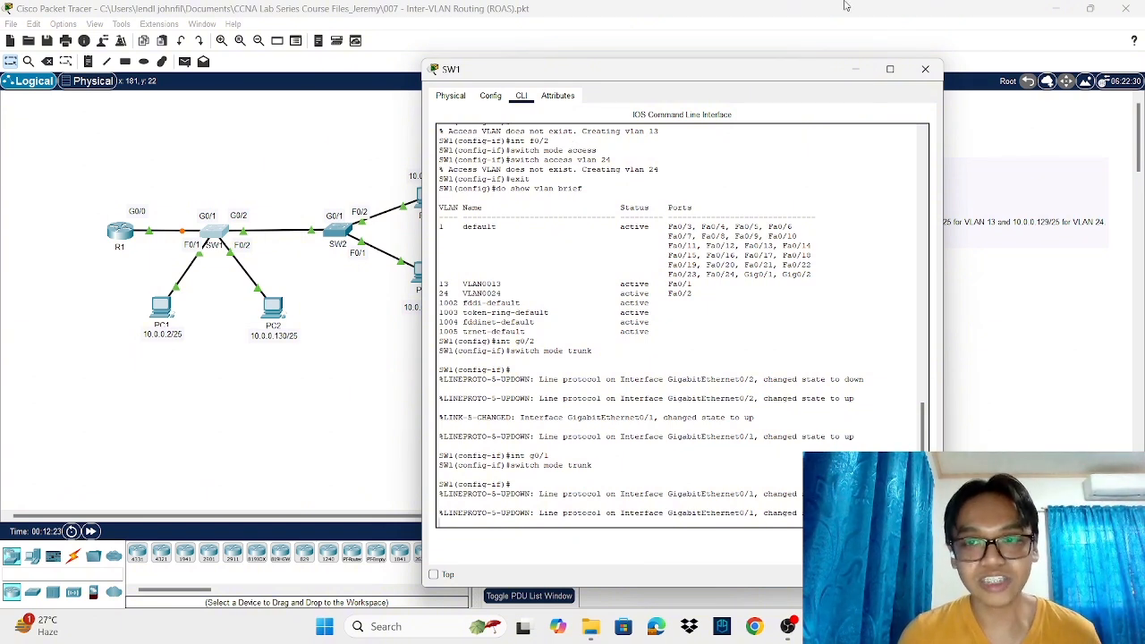
left_click(855, 69)
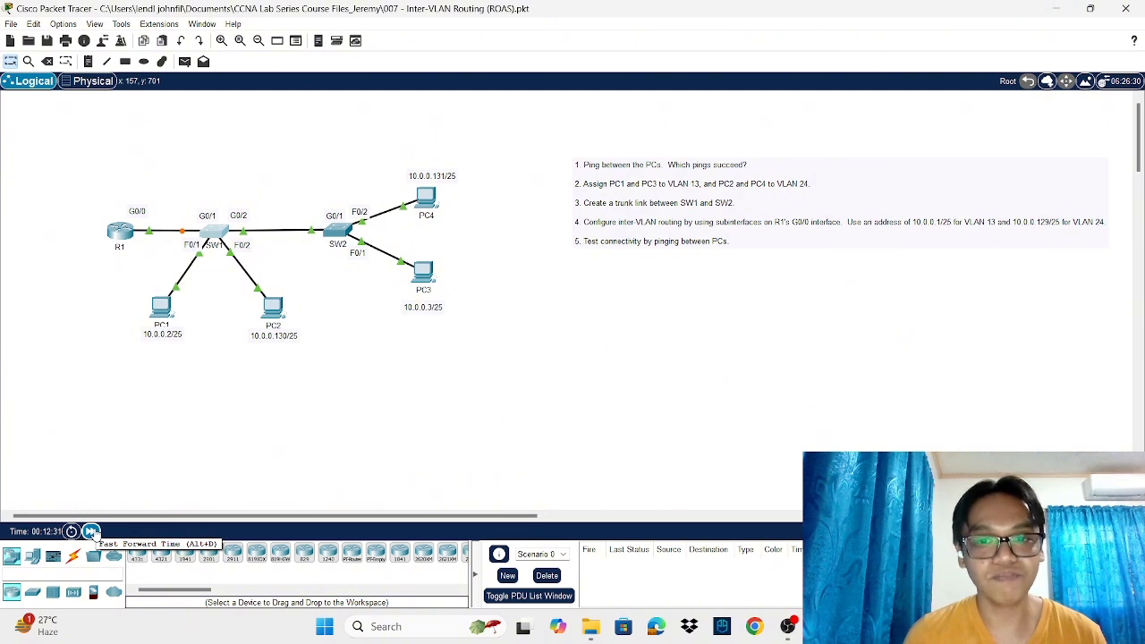
left_click(92, 532)
left_click(92, 531)
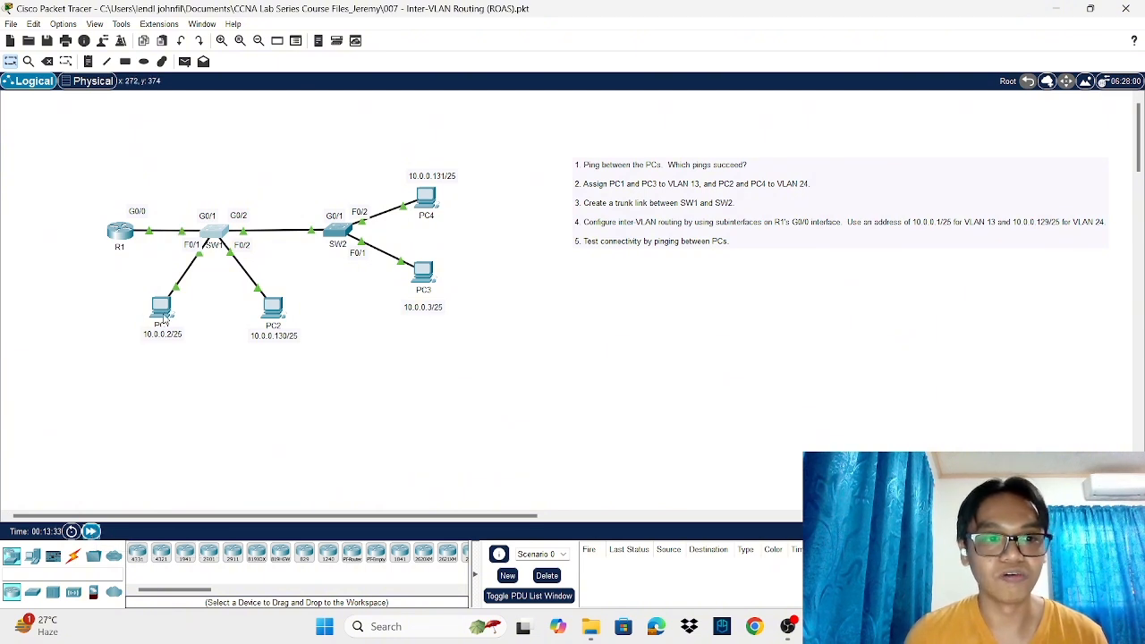
Step: Ping PC2 at 10.0.0.130 twice from PC1's command prompt to test inter-VLAN connectivity
left_click(162, 313)
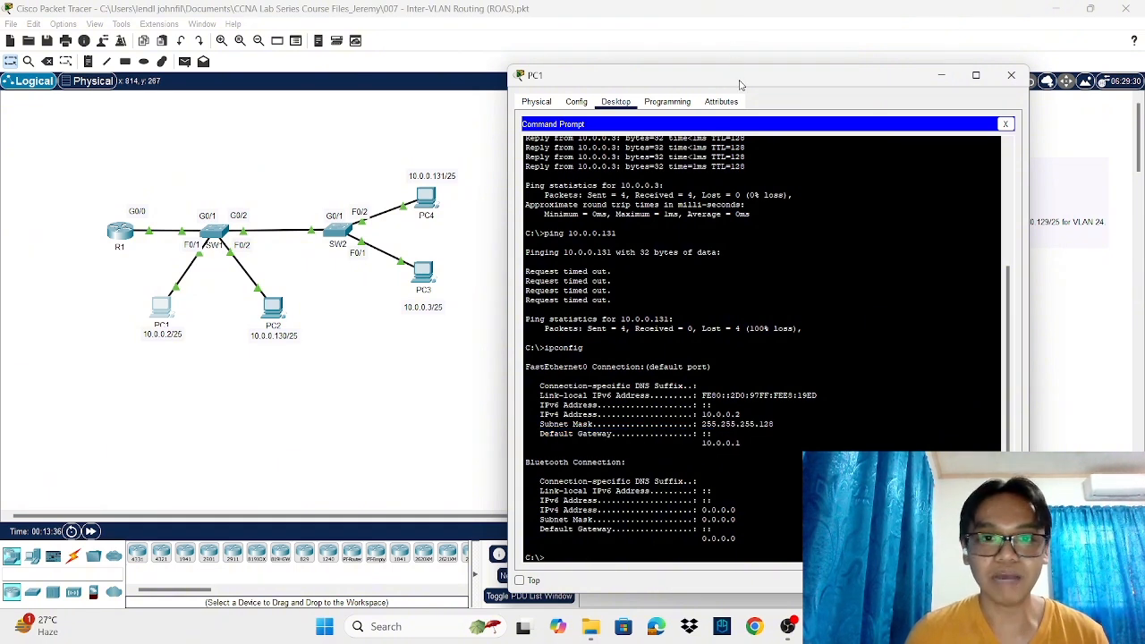
left_click_drag(740, 83, 713, 51)
key("Return")
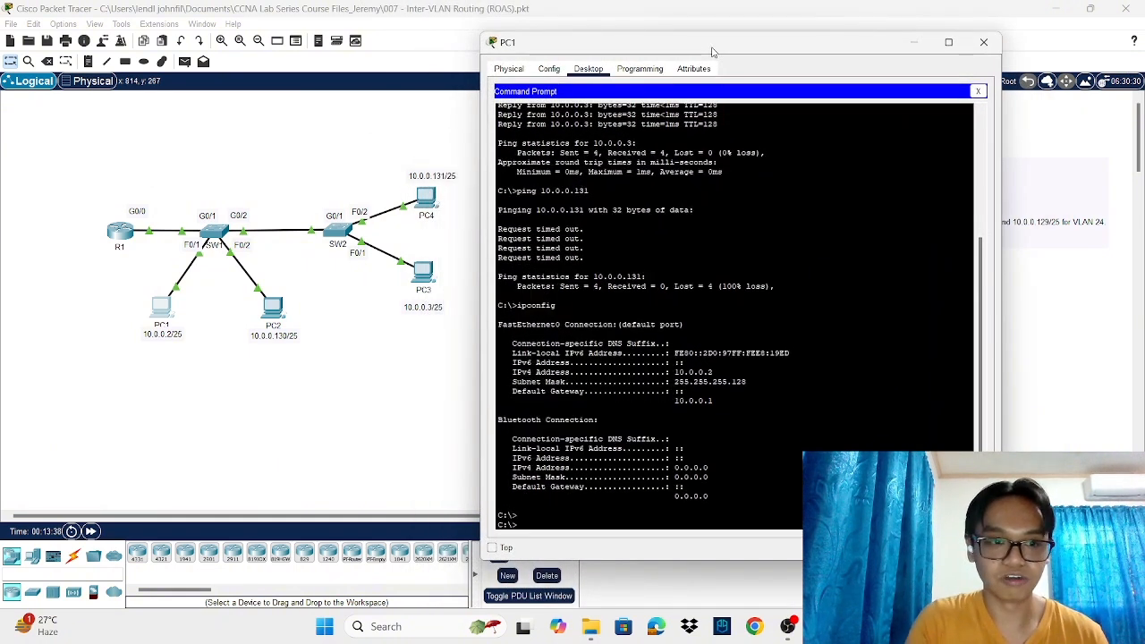
type("ping 10.")
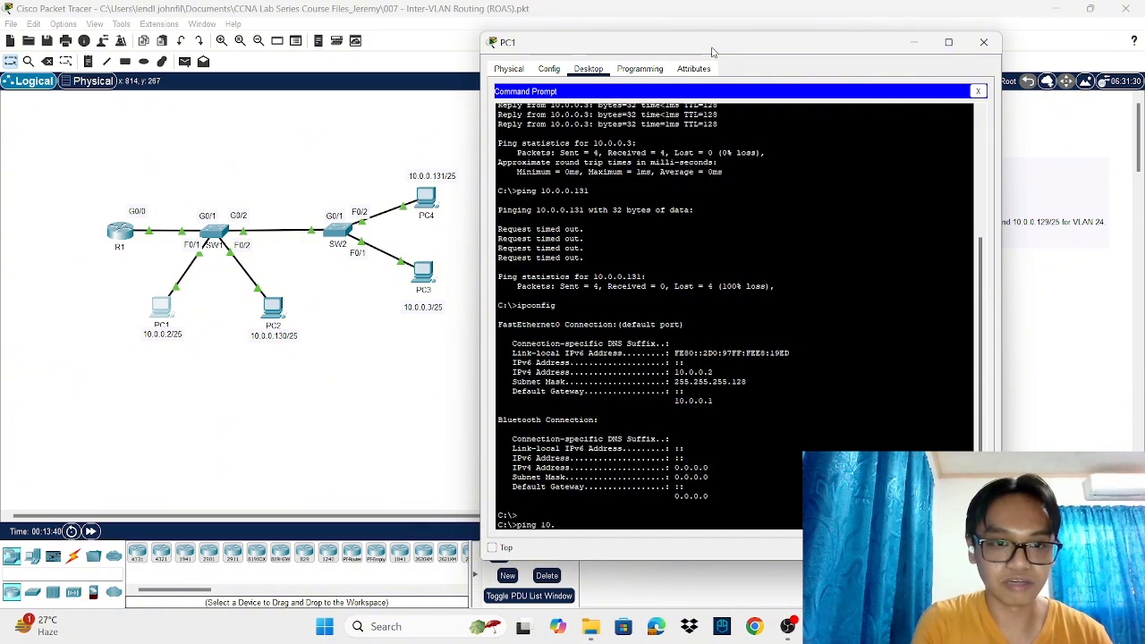
type("0.0.130")
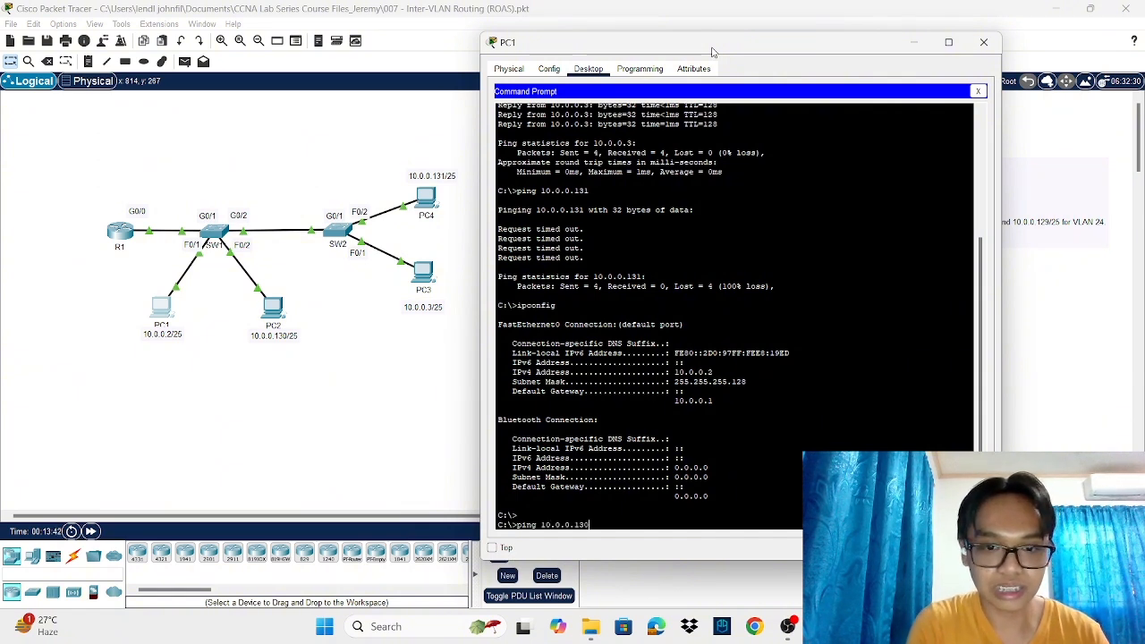
key("Return")
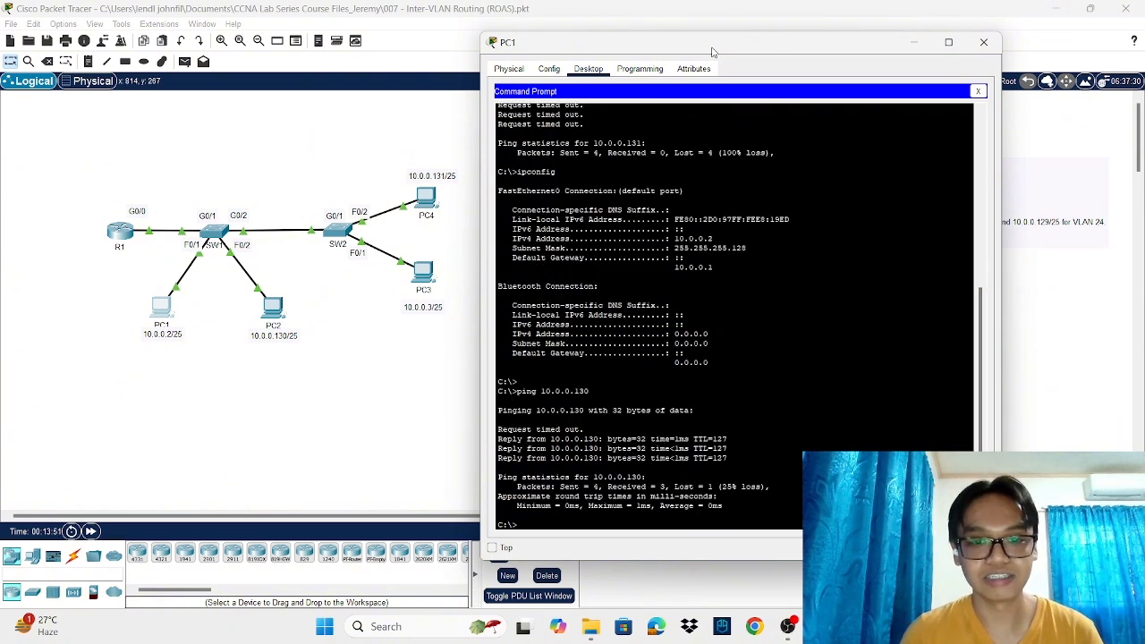
key("Up")
key("Return")
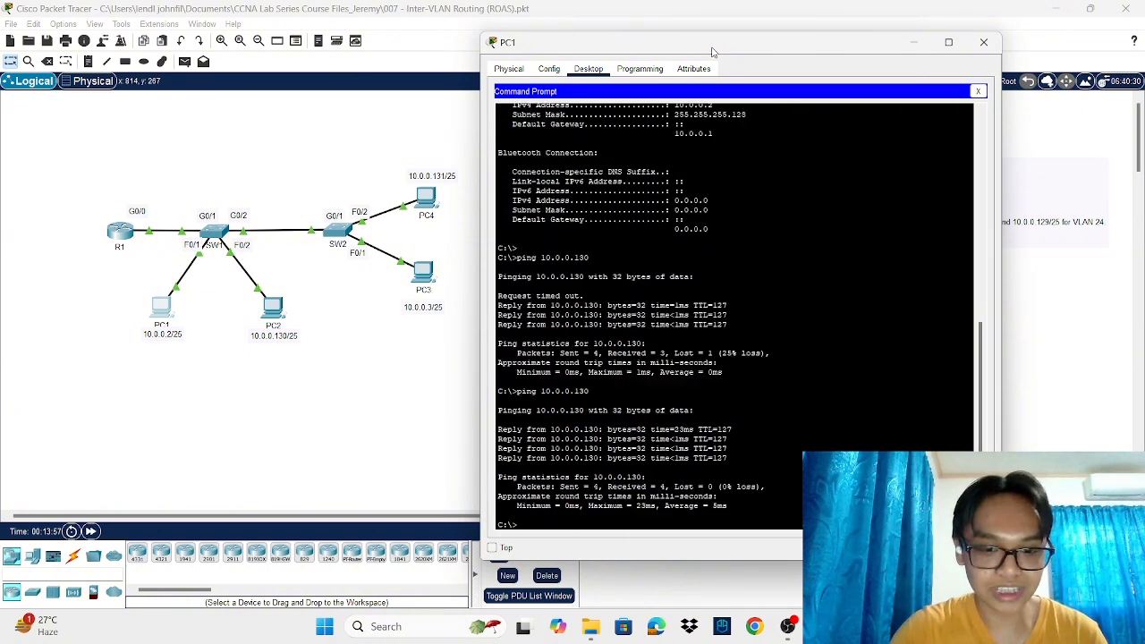
type("ping 10.0")
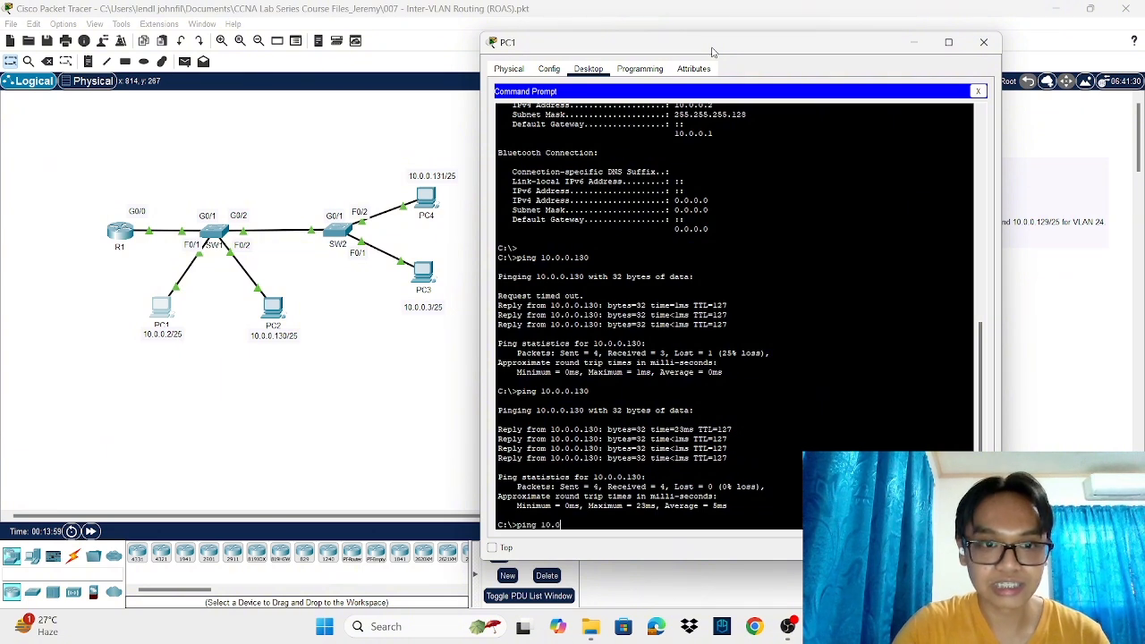
type(".03")
key("Return")
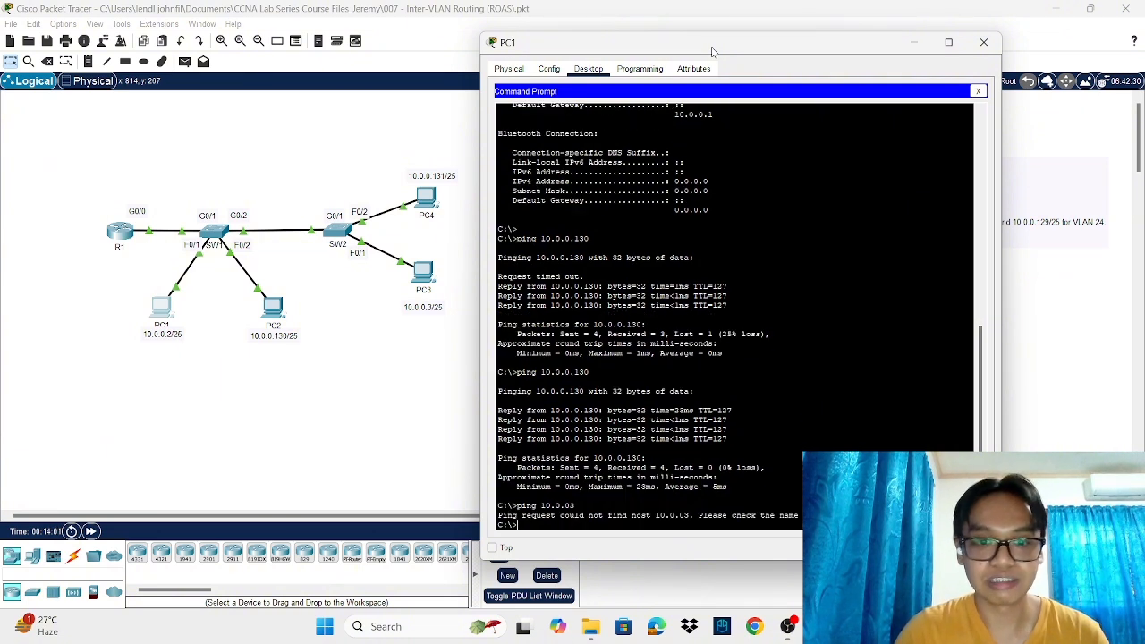
Step: Ping PC3 at 10.0.0.3 from PC1's command prompt to test connectivity within VLAN 13
type("ping 10.0.0.")
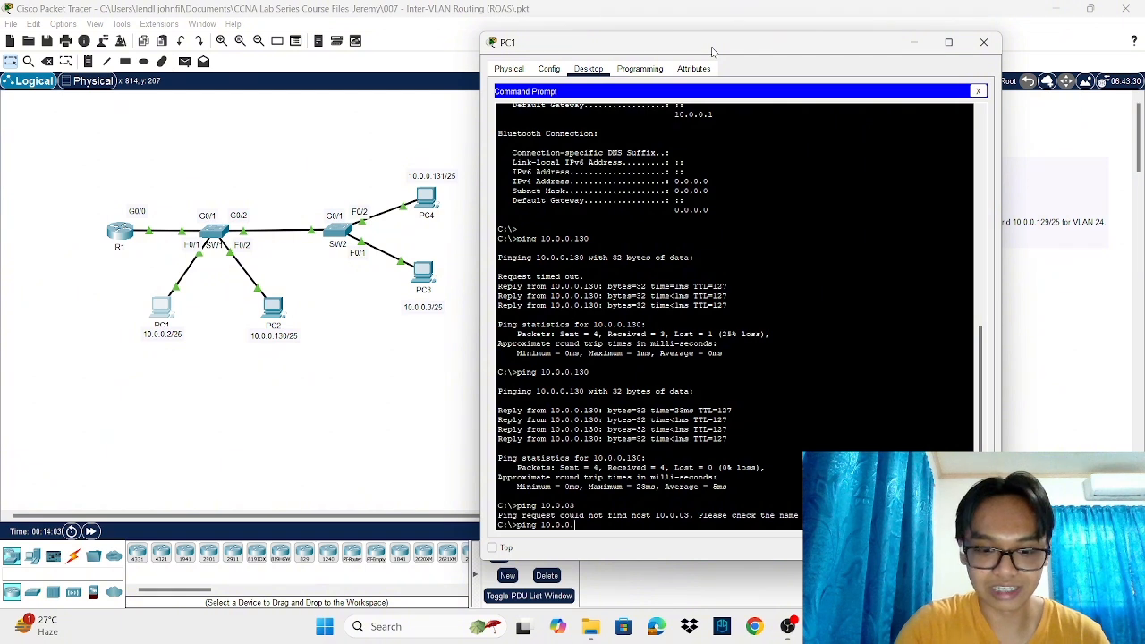
type("3")
key("Return")
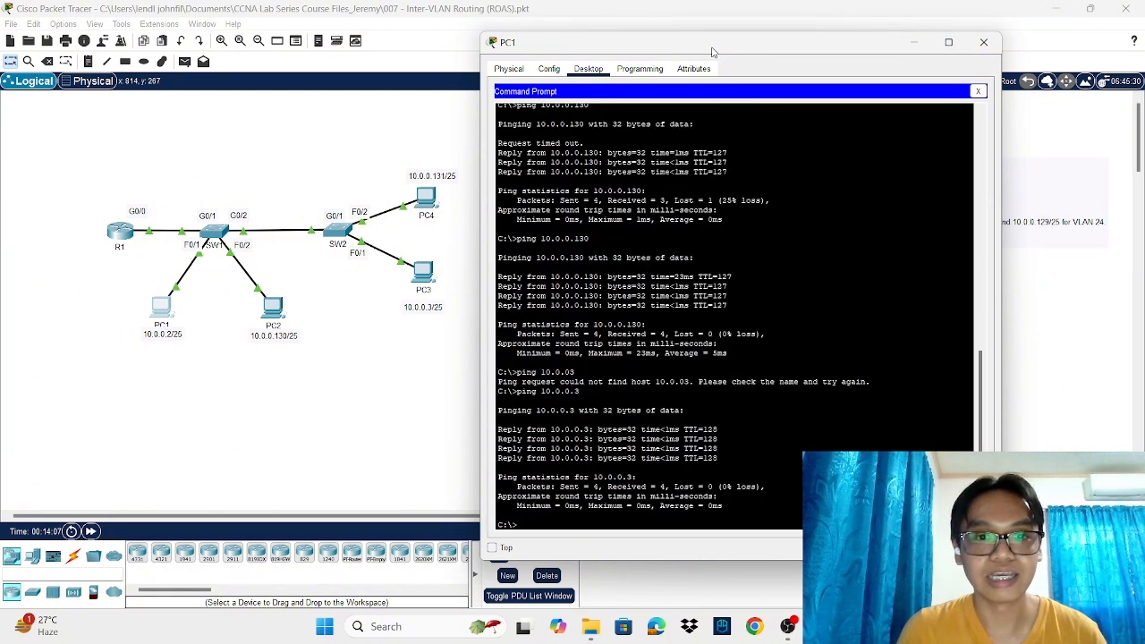
Step: Ping PC4 at 10.0.0.131 twice from PC1's command prompt, and close PC1's window
type("ping")
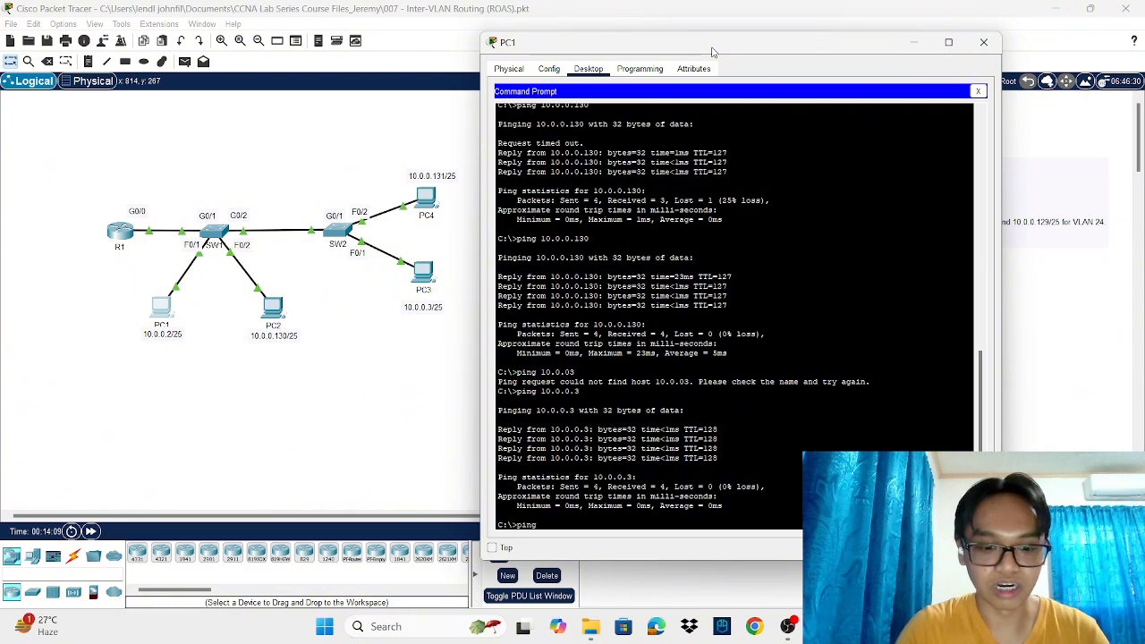
type(" 10.0.0.1")
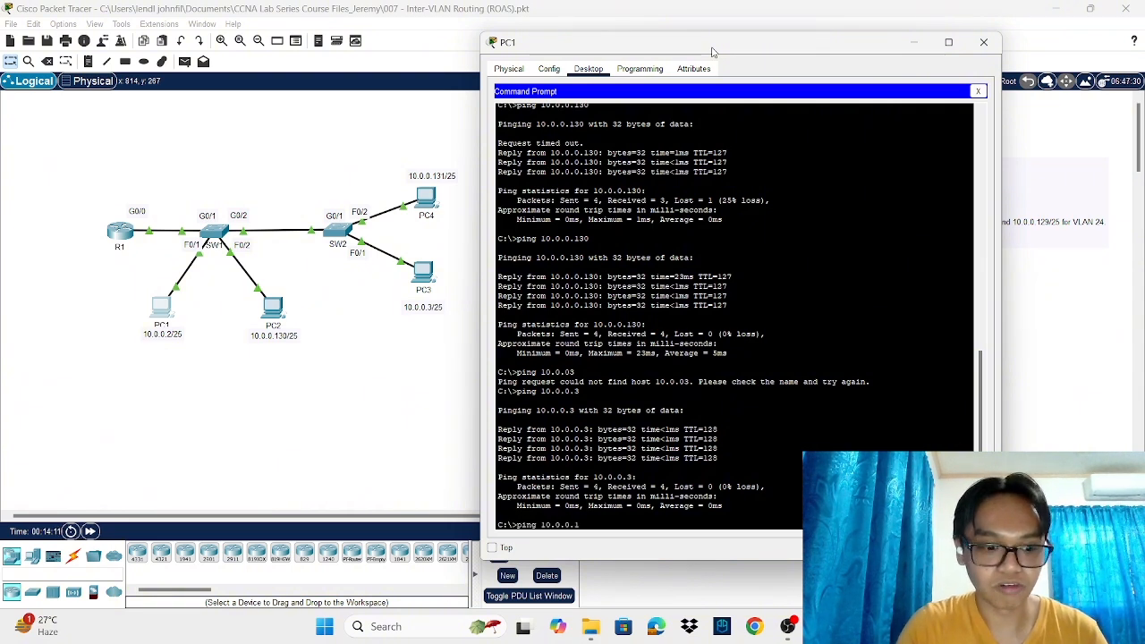
type("31")
key("Return")
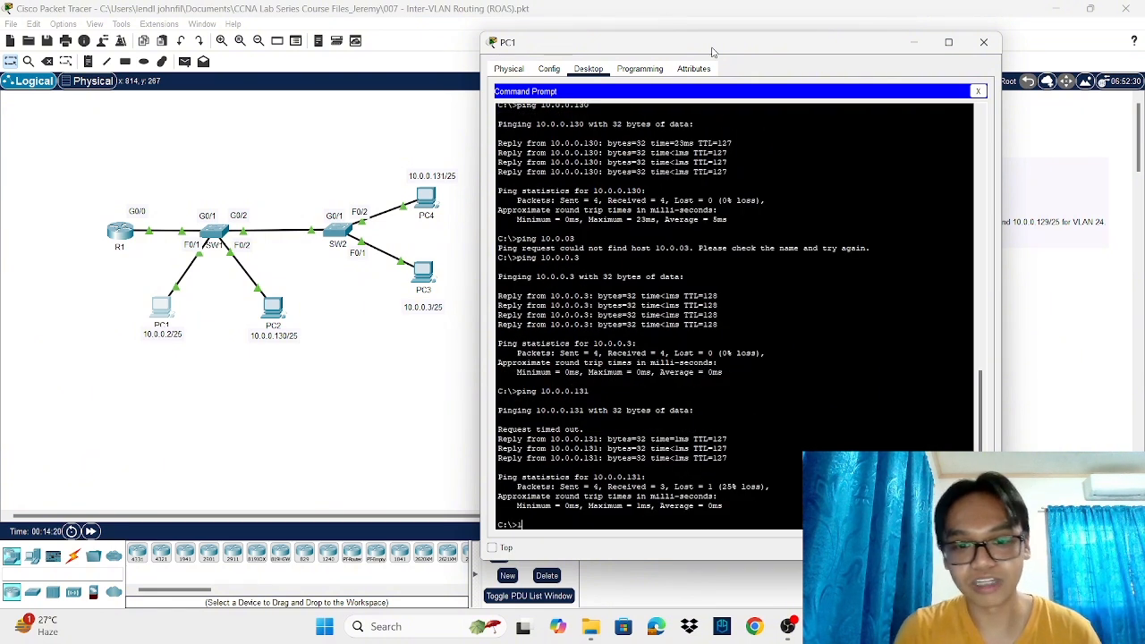
key("Up")
key("Return")
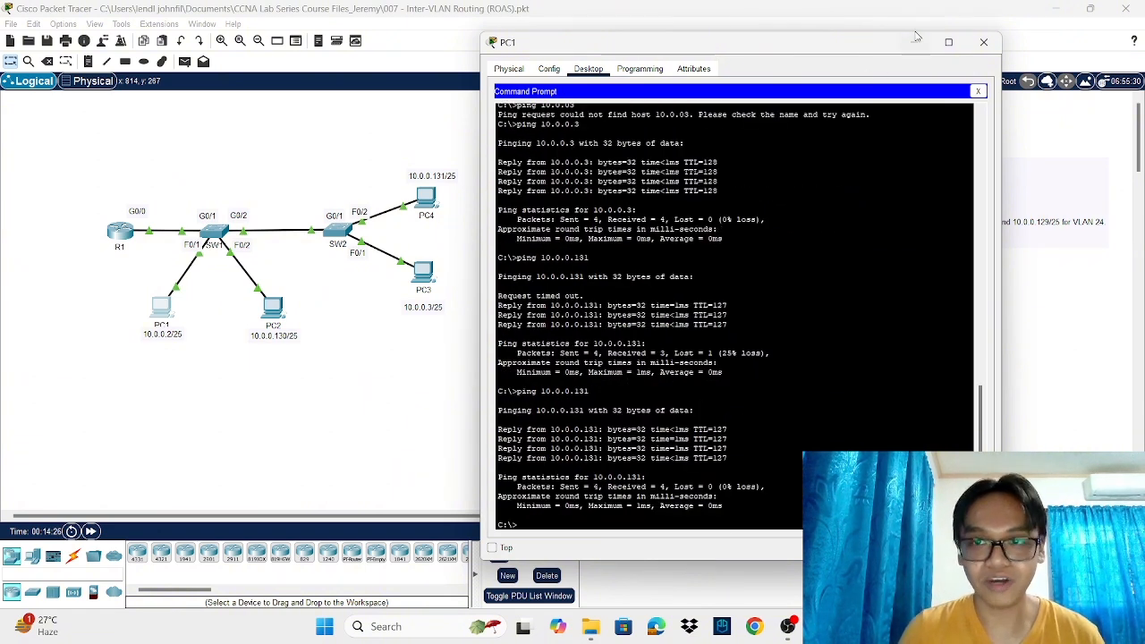
left_click(983, 42)
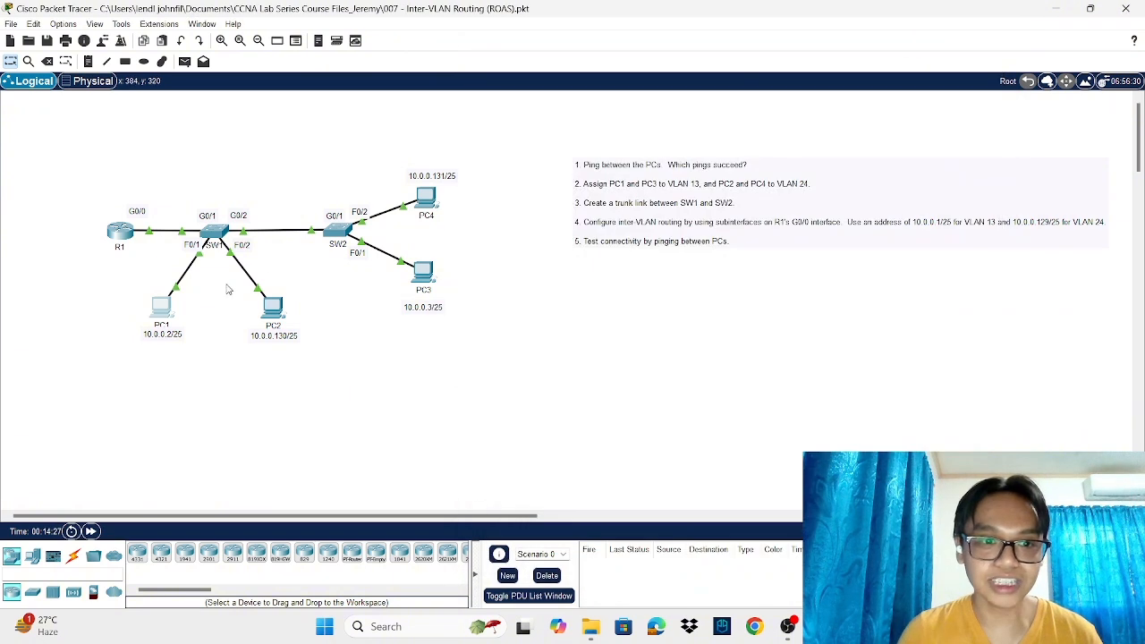
Step: Open PC2's command prompt and ping PC1 at 10.0.0.2 to test routing from VLAN 24 to VLAN 13
left_click(272, 307)
left_click(689, 517)
type("ping 10.0.0")
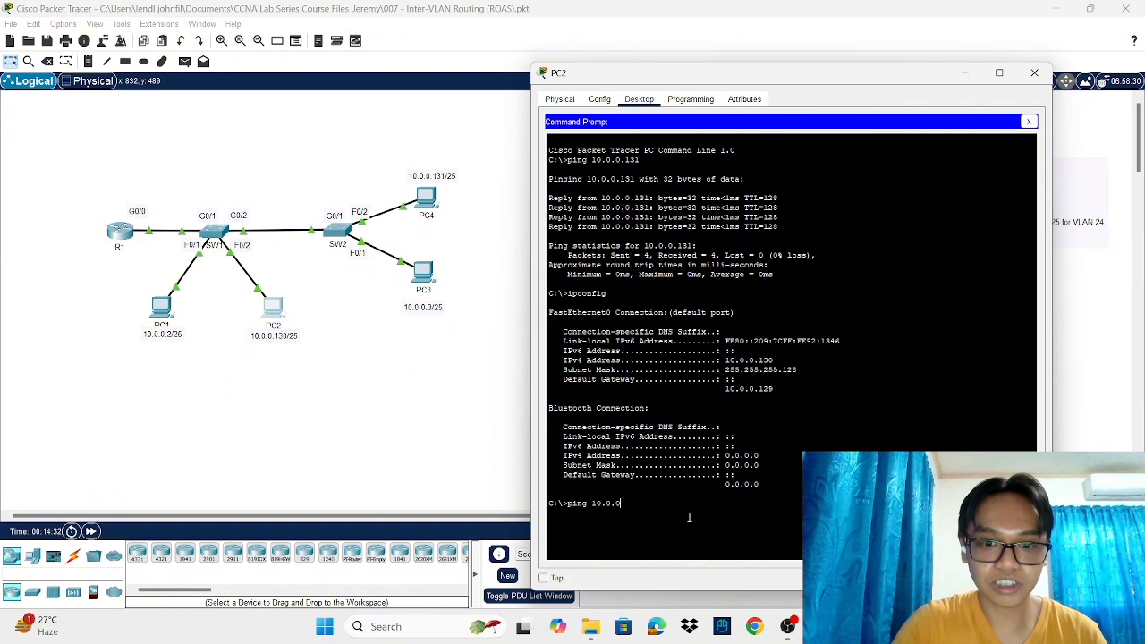
type(".2")
key("Return")
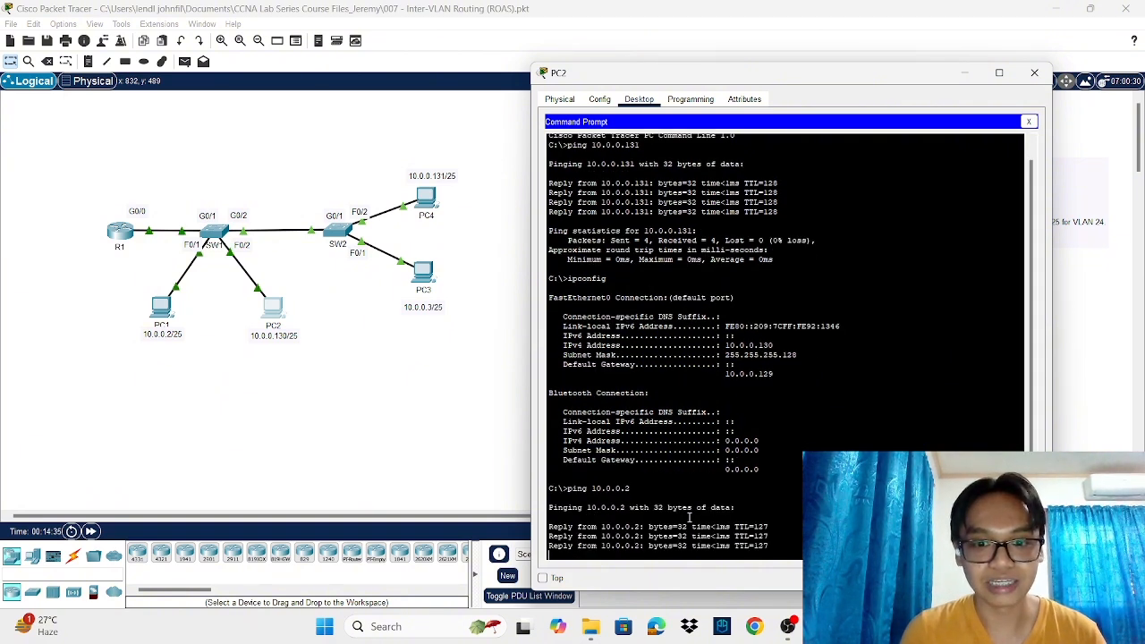
Step: Ping PC3 at 10.0.0.3 twice from PC2's command prompt
type("ping 10.0.")
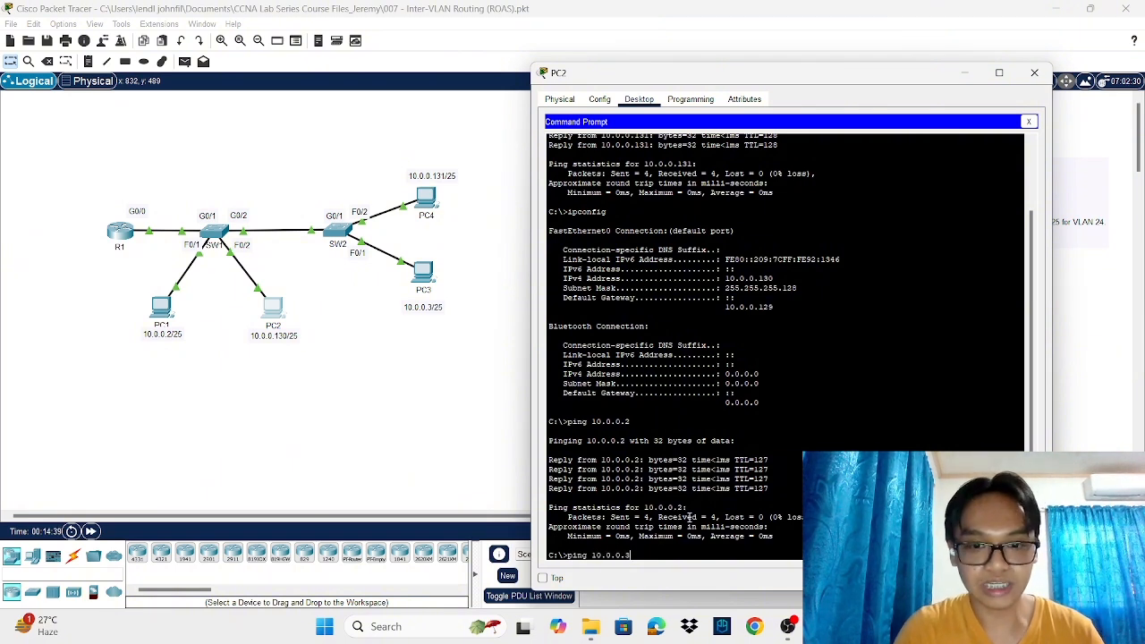
type("0.3")
key("Return")
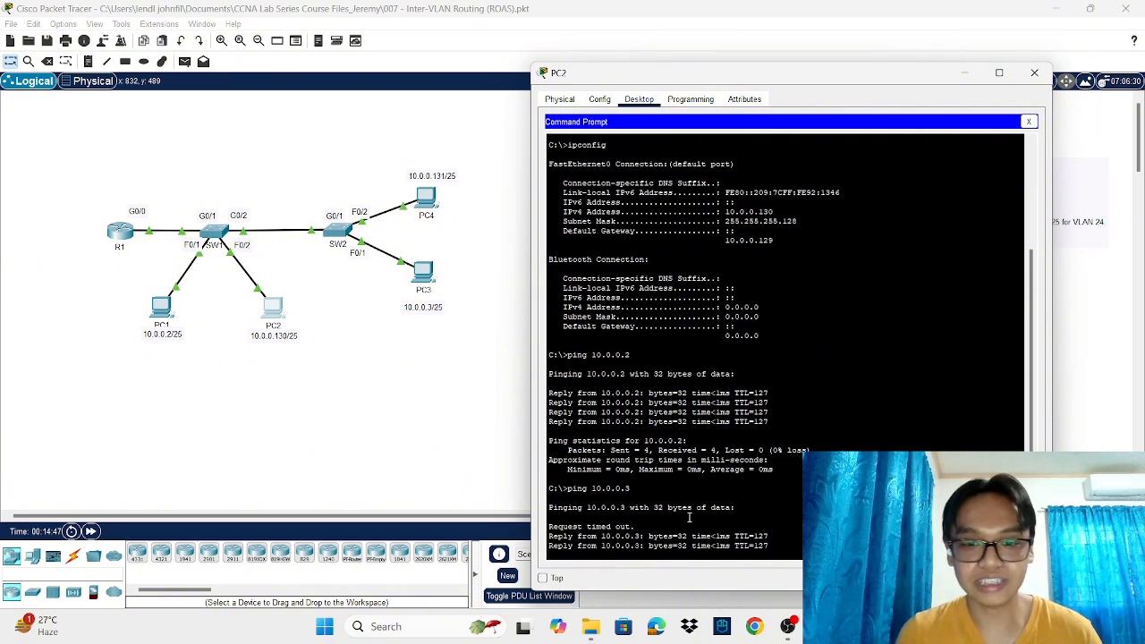
key("Up")
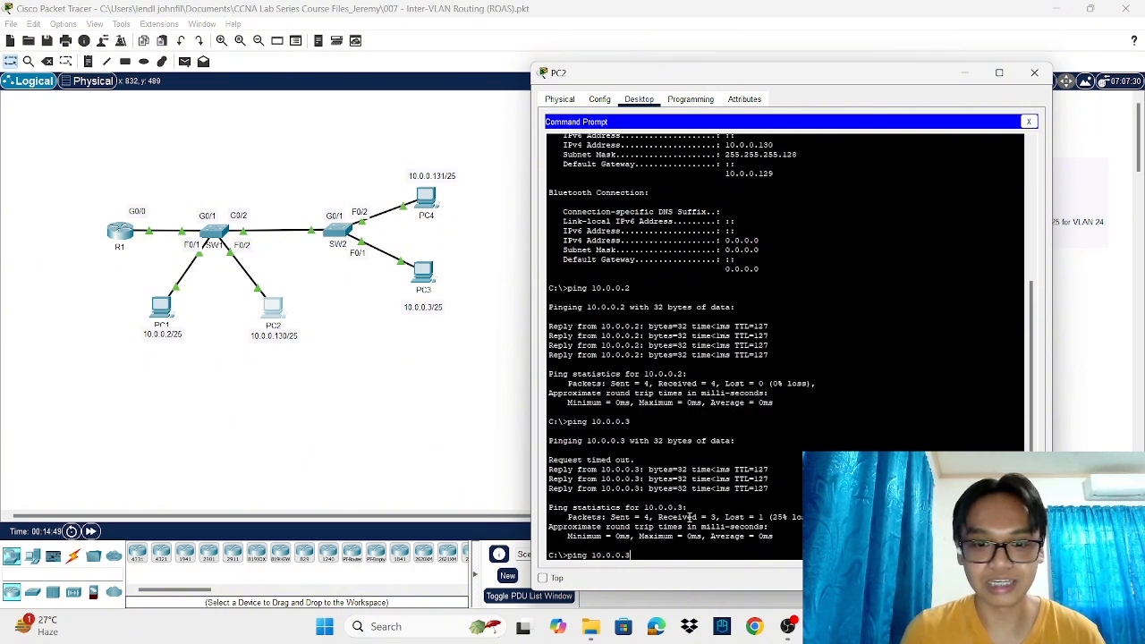
key("Return")
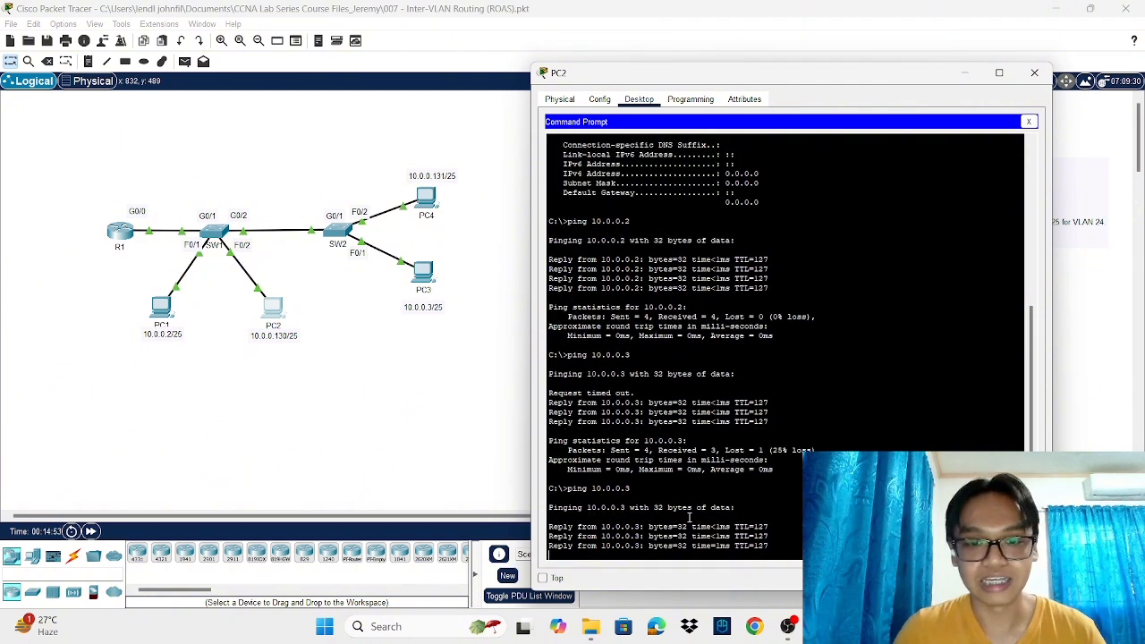
Step: Ping PC4 at 10.0.0.131 from PC2's command prompt, and minimize PC2's window
type("p")
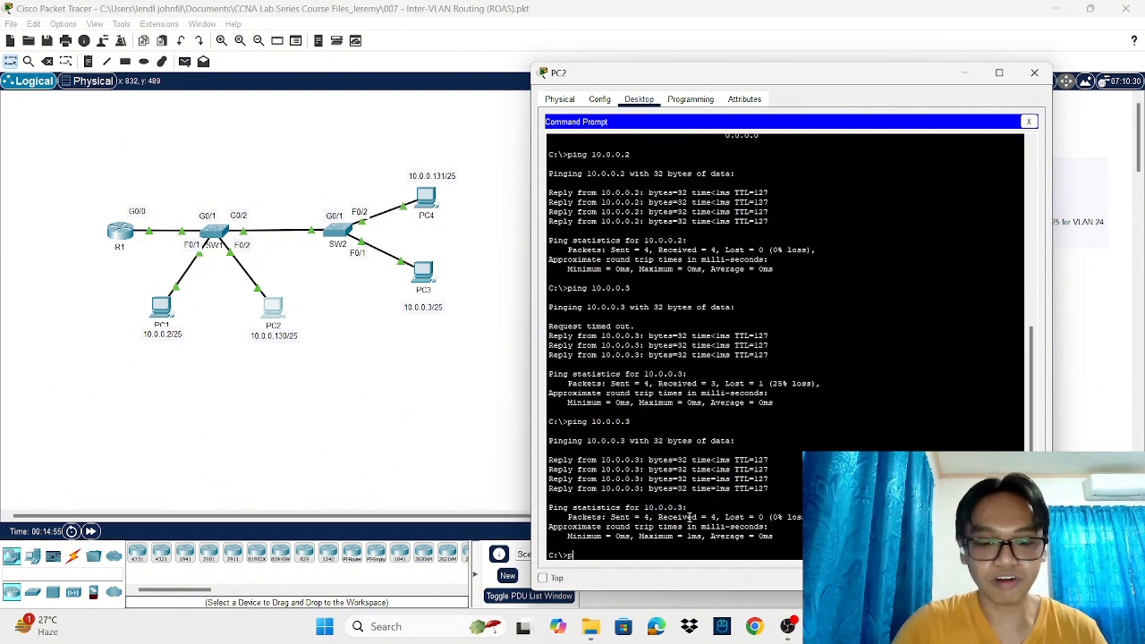
type("ing 10.0.0.")
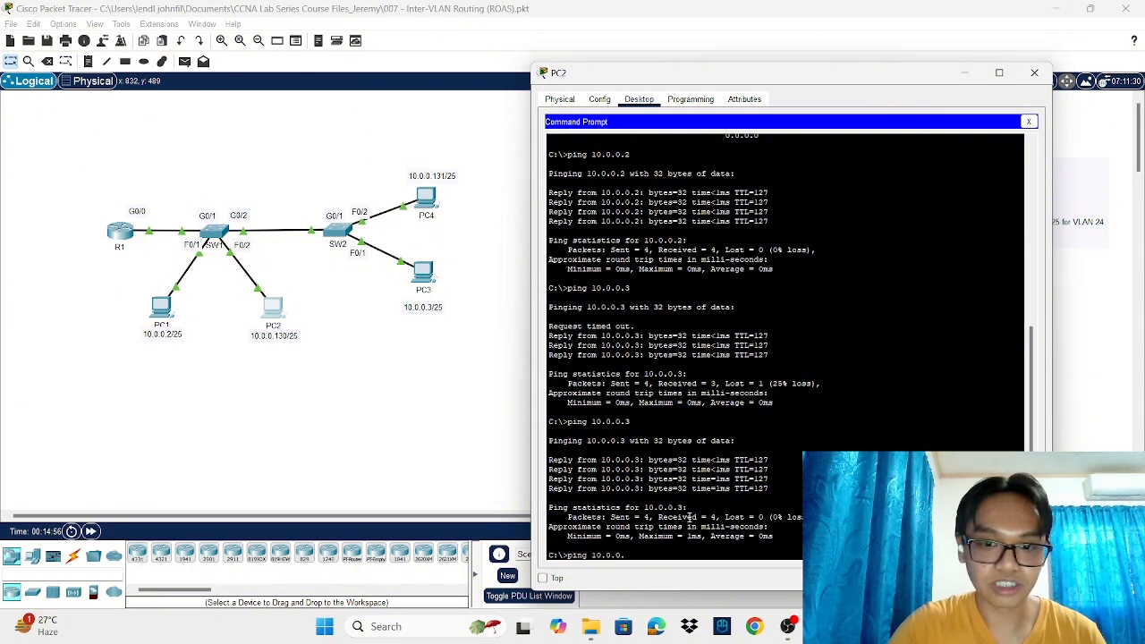
type("131")
key("Return")
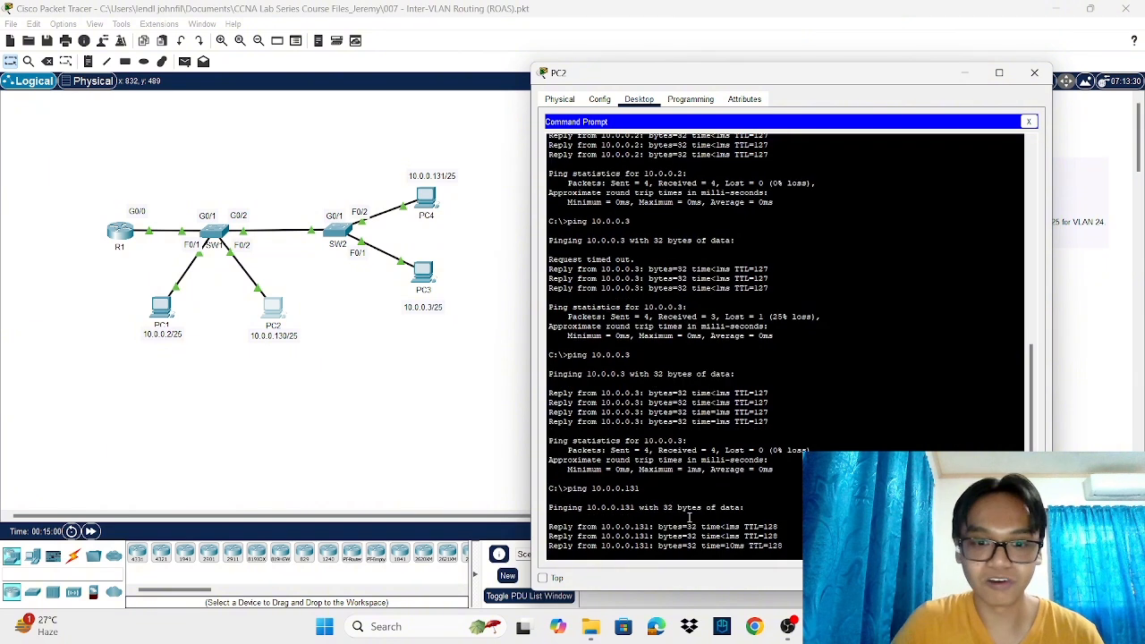
left_click(965, 72)
Step: Open PC3's command prompt and ping PC1 at 10.0.0.2
left_click(428, 282)
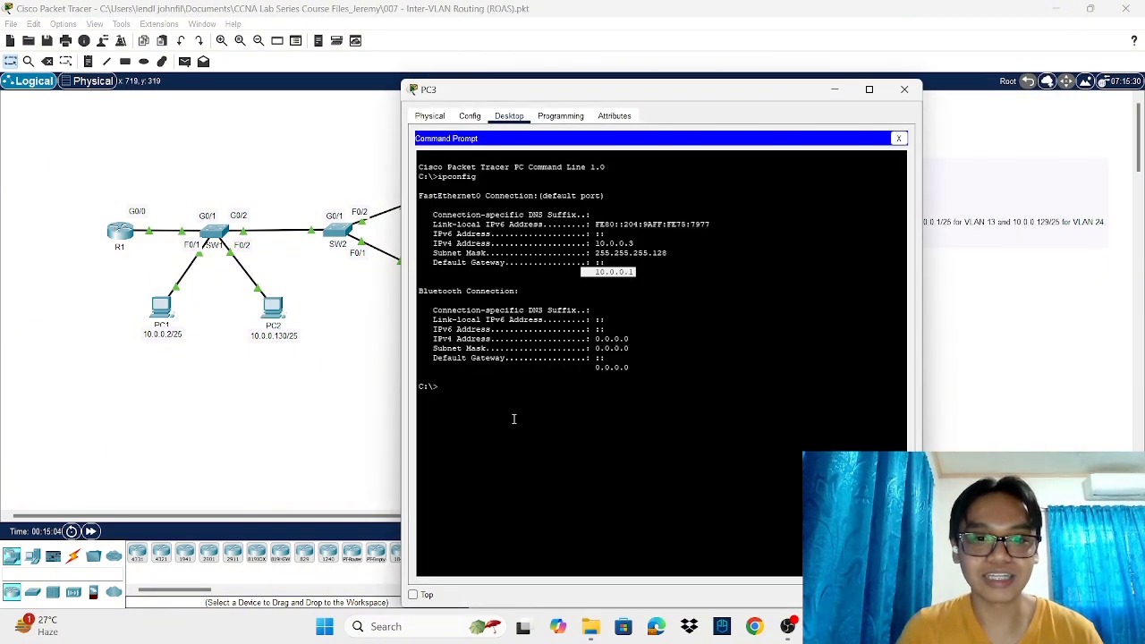
type("ping 1")
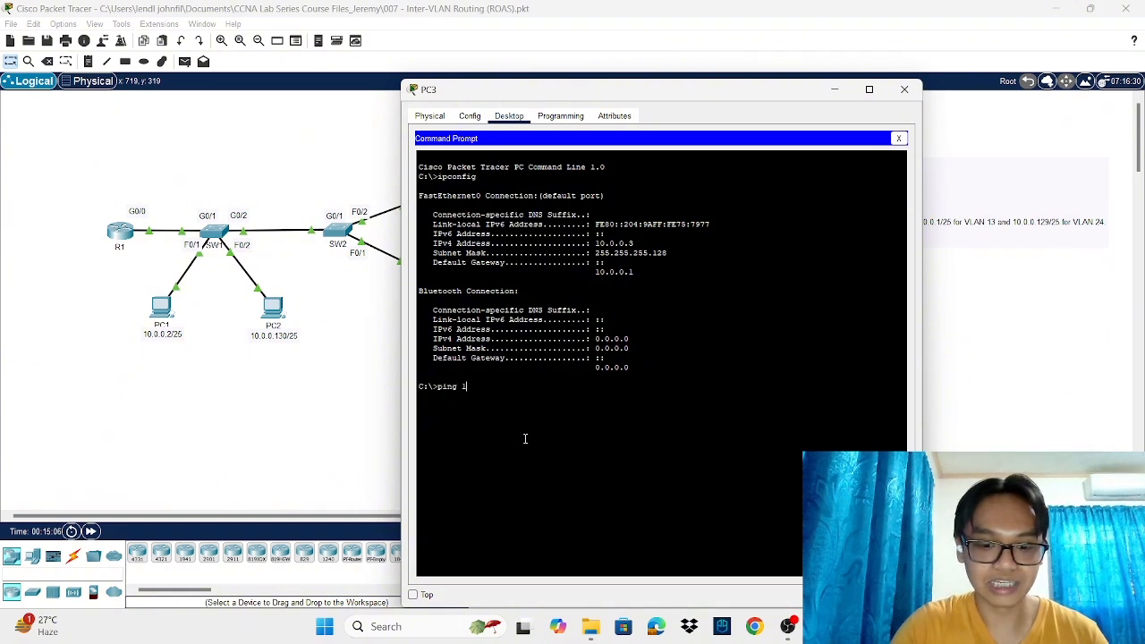
type("0.0.0.2")
key("Return")
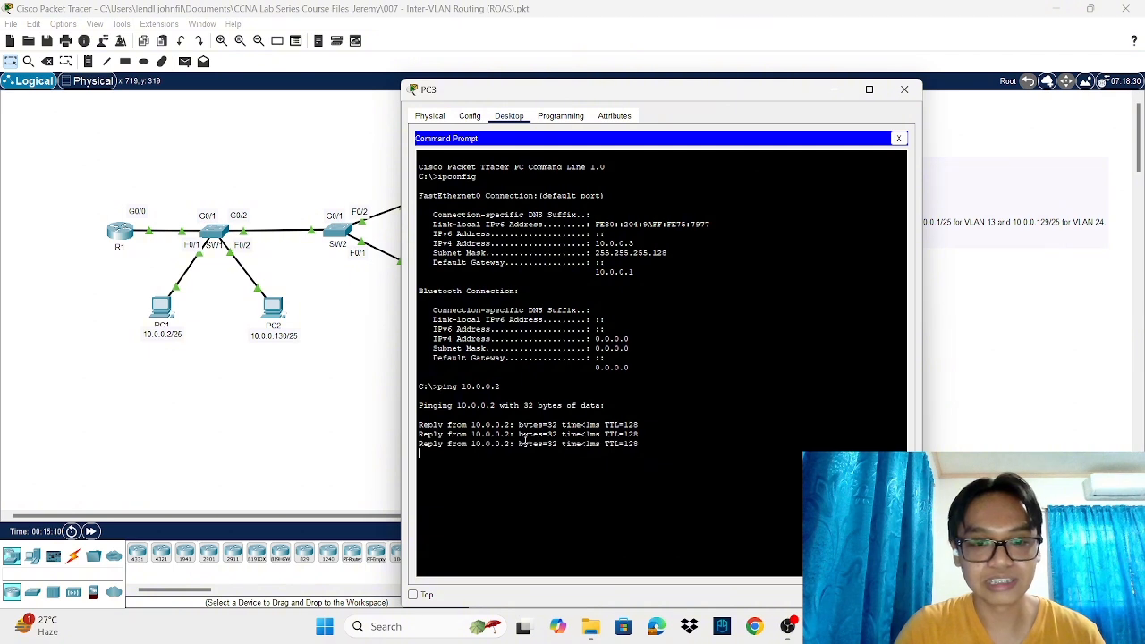
Step: Ping PC2 at 10.0.0.130 from PC3's command prompt to test inter-VLAN connectivity
type("pi")
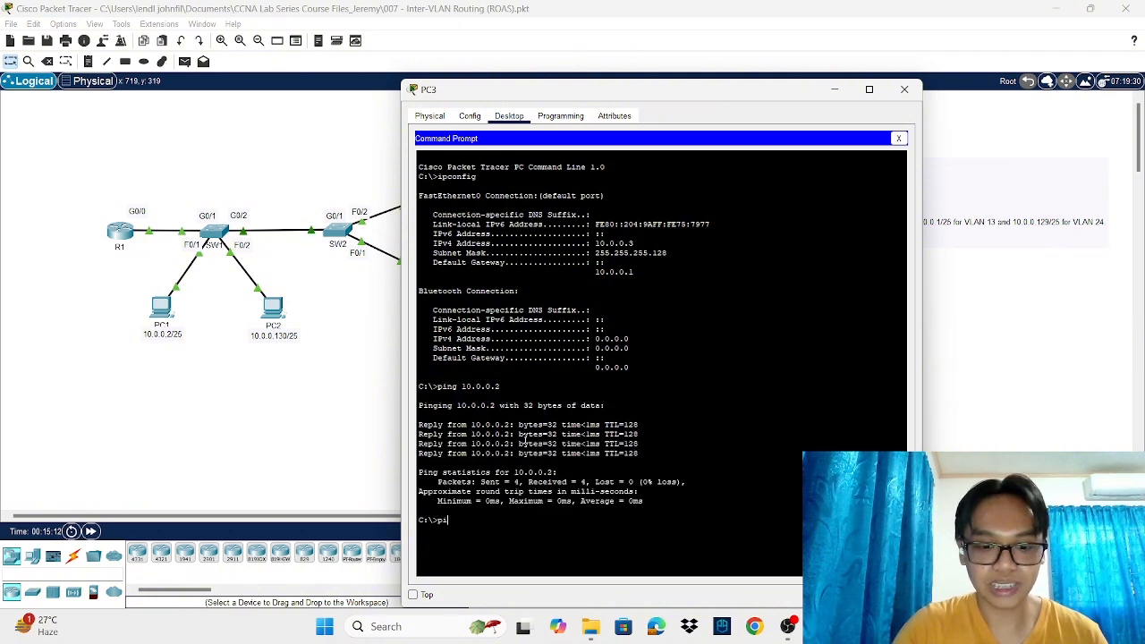
type("ng 10.0.")
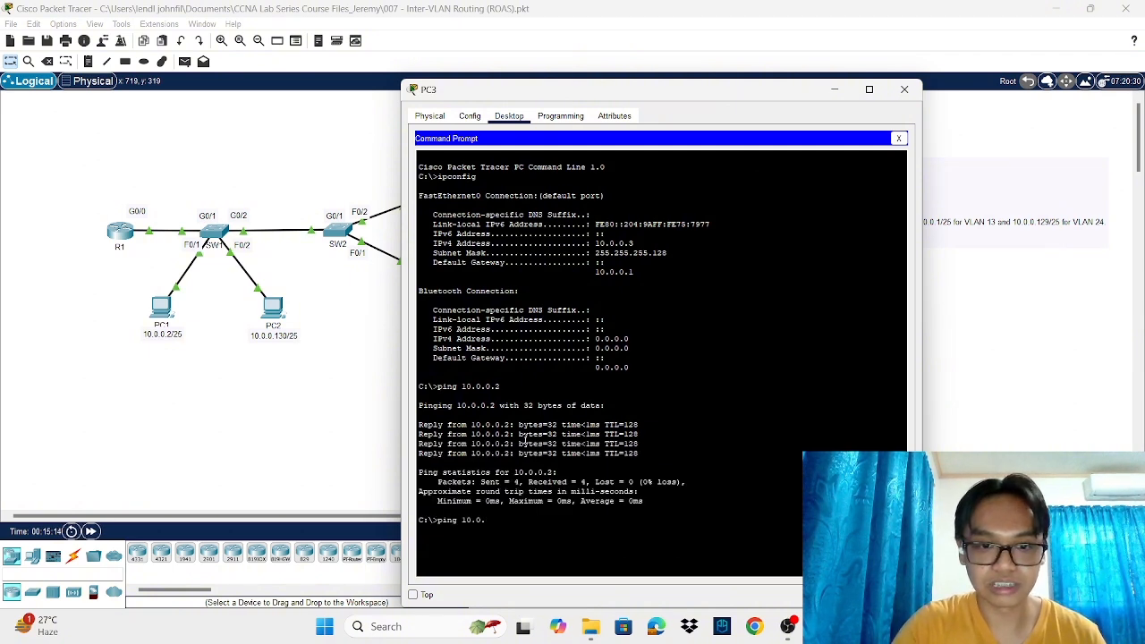
type("0.130")
key("Return")
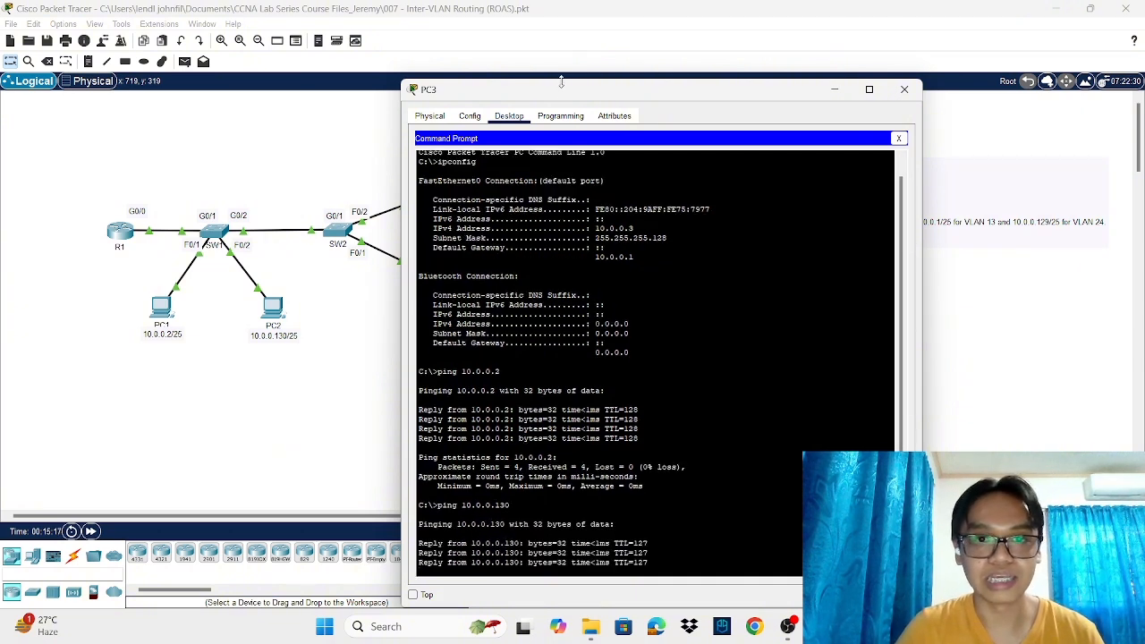
Step: Move PC3's window clear of the topology, ping PC4 at 10.0.0.131 from it, and minimize the window
left_click_drag(563, 94, 706, 82)
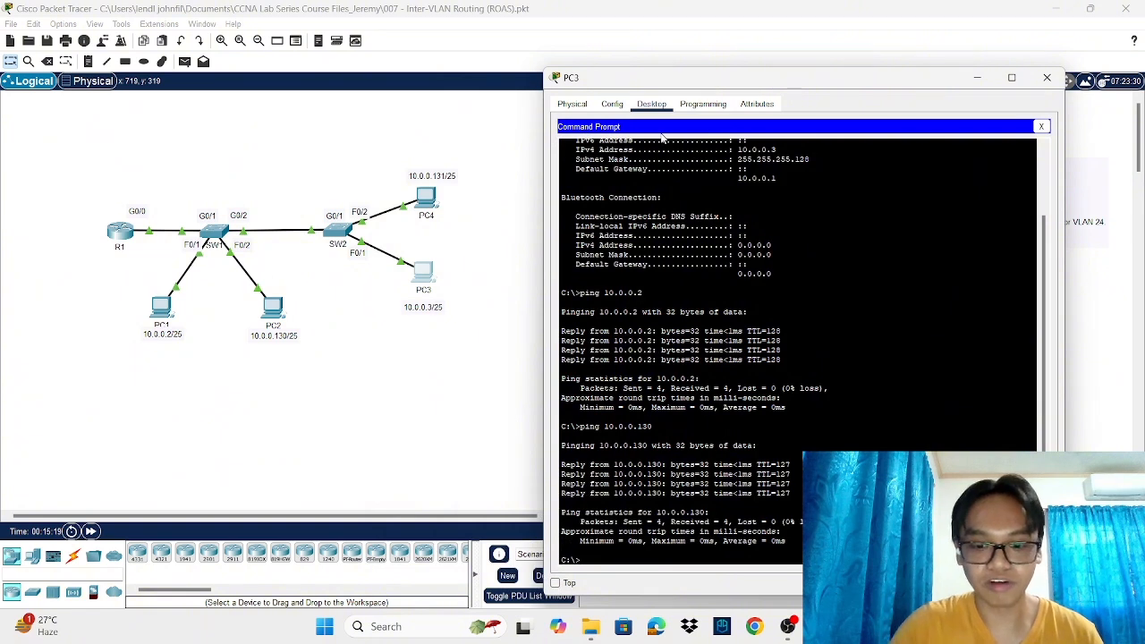
type("ping 10.0.0")
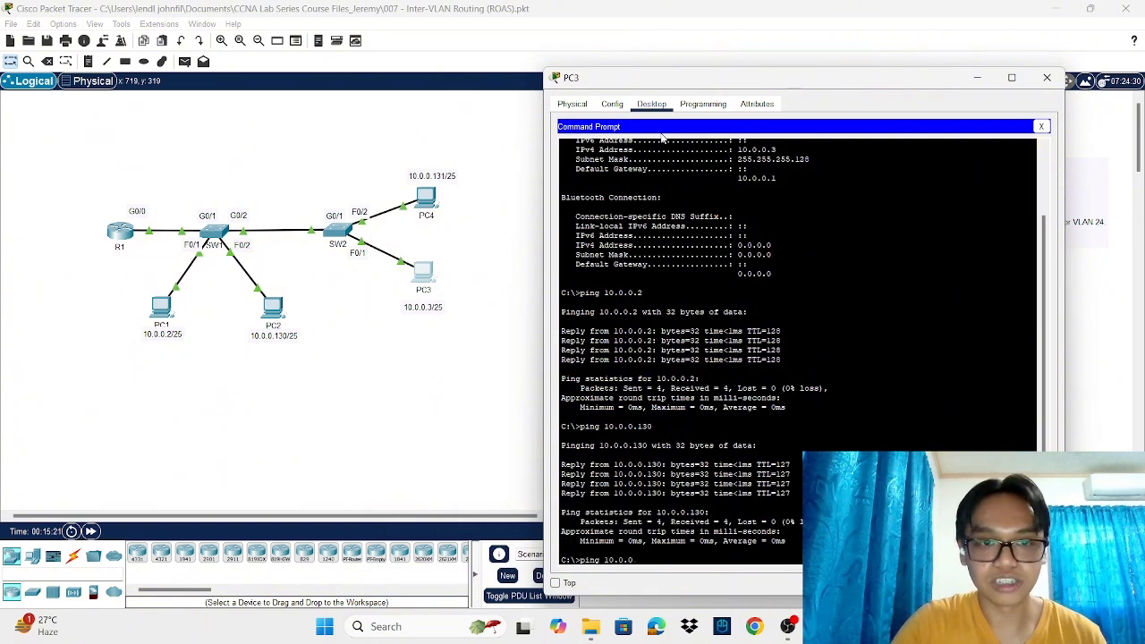
type(".131")
key("Return")
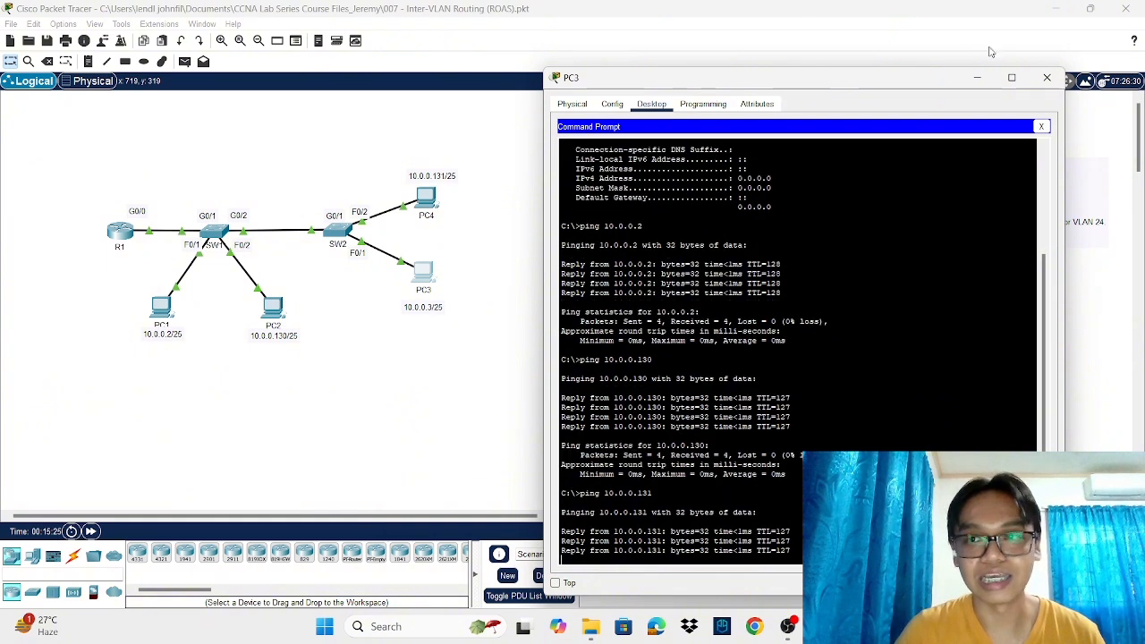
left_click(977, 77)
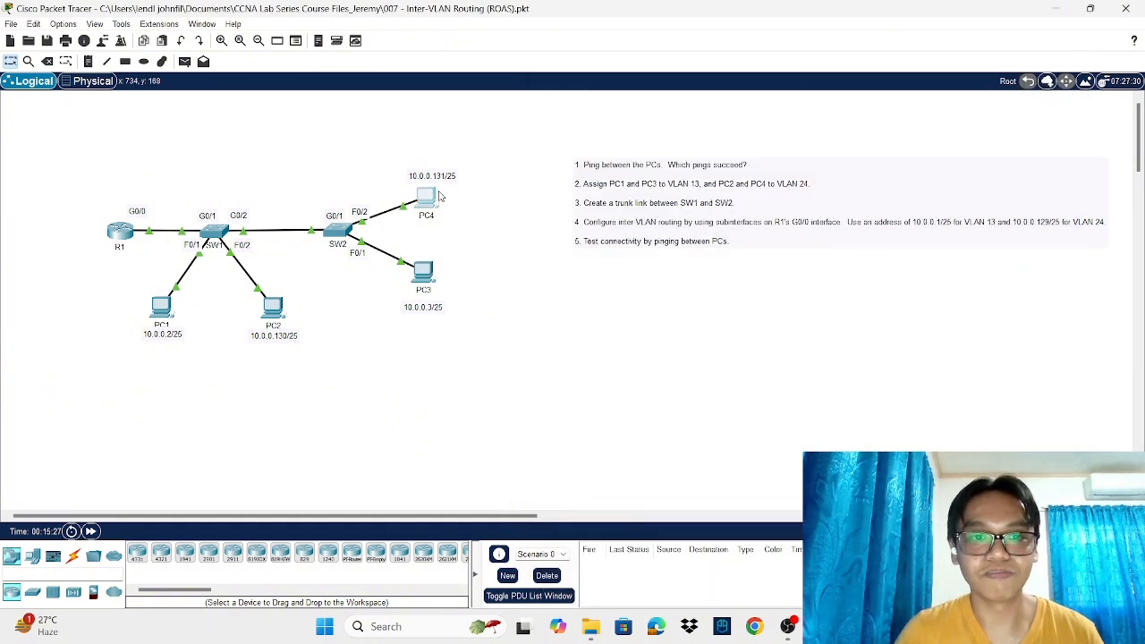
Step: Open PC4's command prompt and ping PC1 at 10.0.0.2 to test inter-VLAN connectivity
left_click(437, 195)
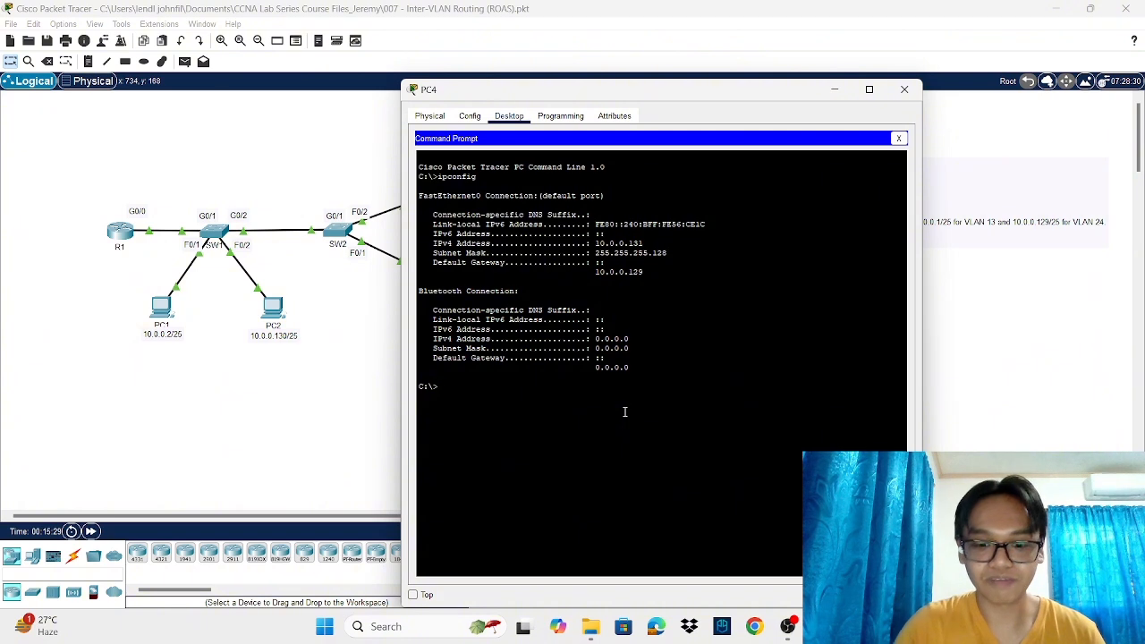
type("ping 10.0")
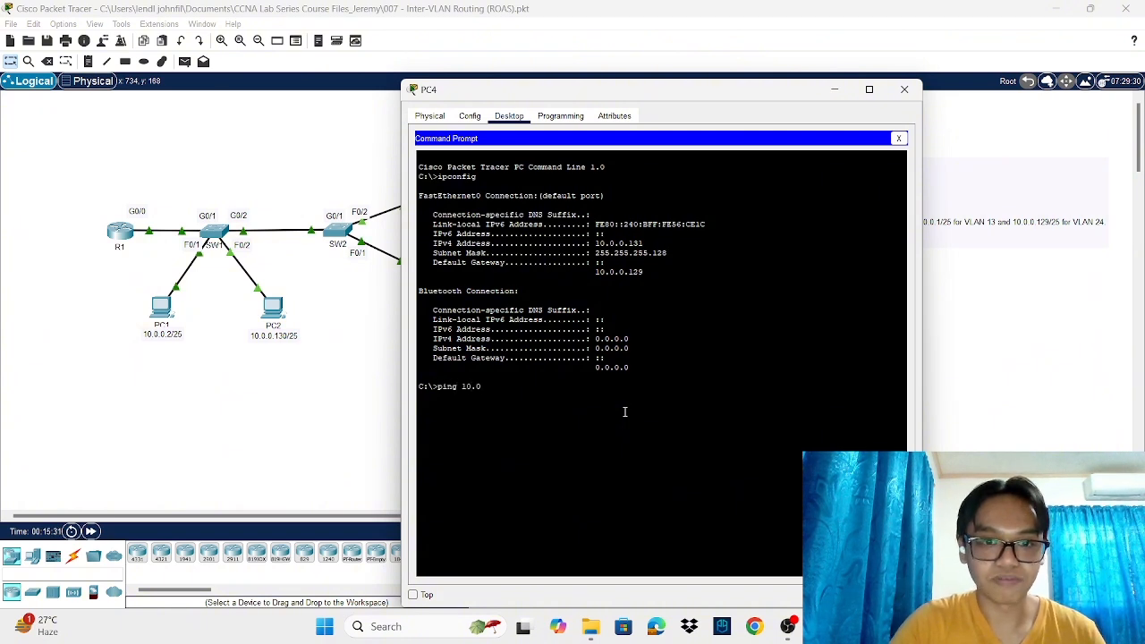
type(".0.2")
key("Return")
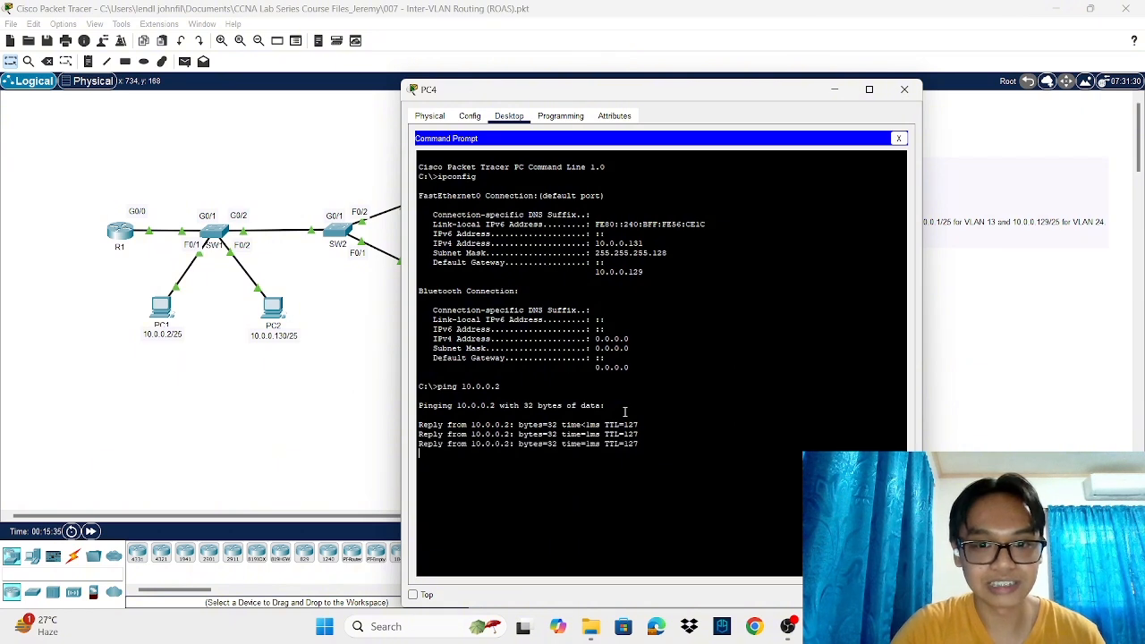
Step: Ping PC2 at 10.0.0.130 from PC4's command prompt to test connectivity within VLAN 24
type("ping ")
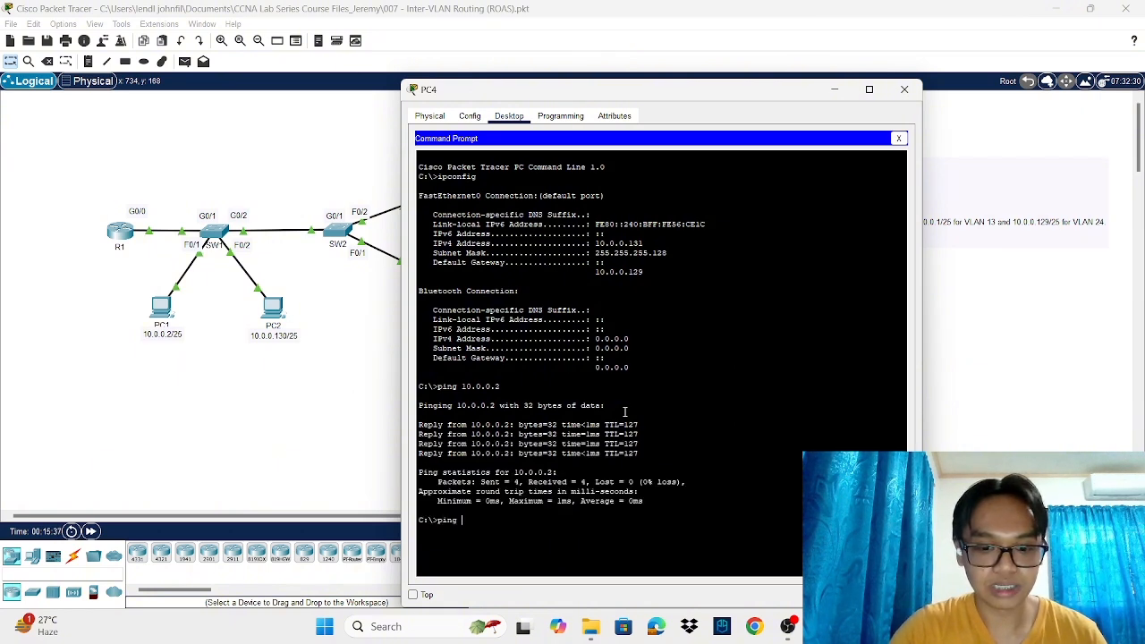
type("10.0.0.1")
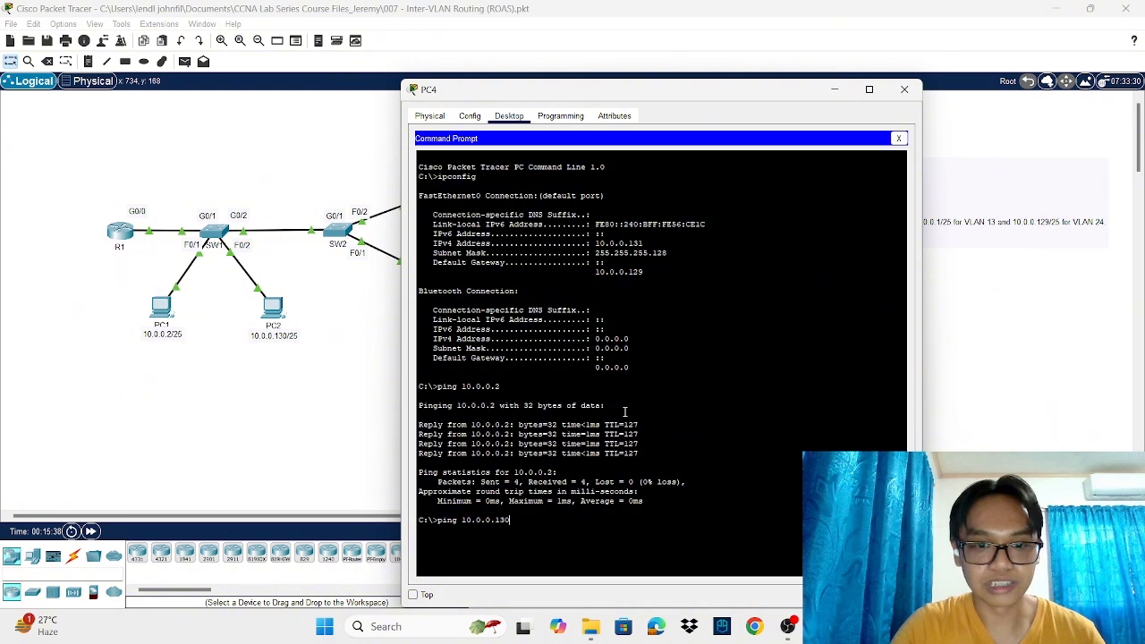
type("30")
key("Return")
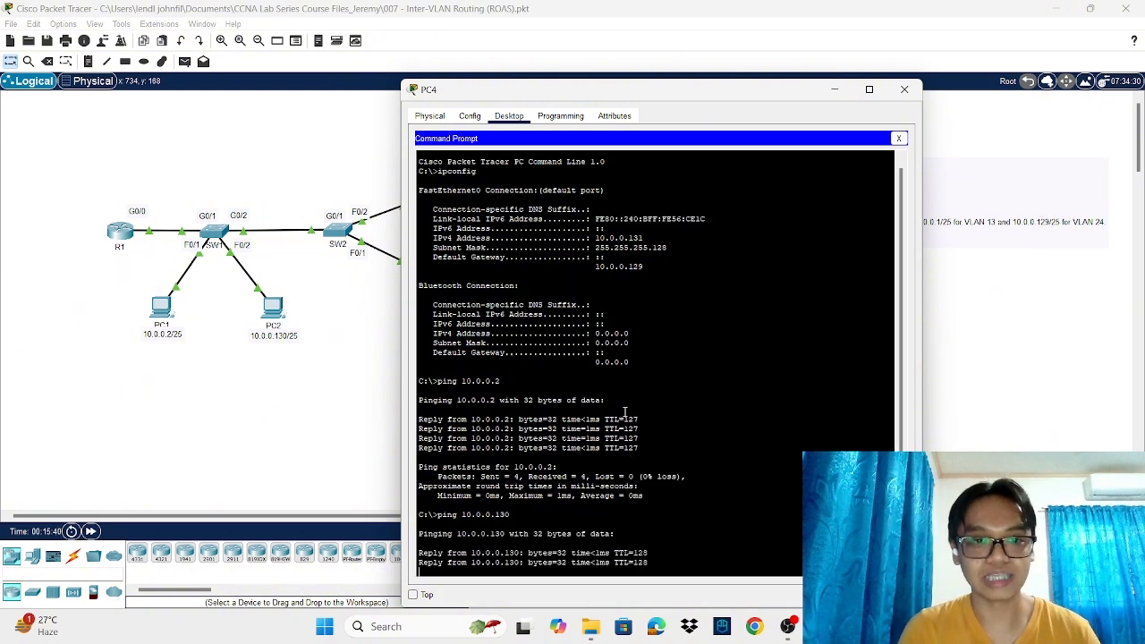
Step: Move PC4's window clear of the topology, ping PC3 at 10.0.0.3 from it, and minimize the window
left_click_drag(604, 98, 693, 97)
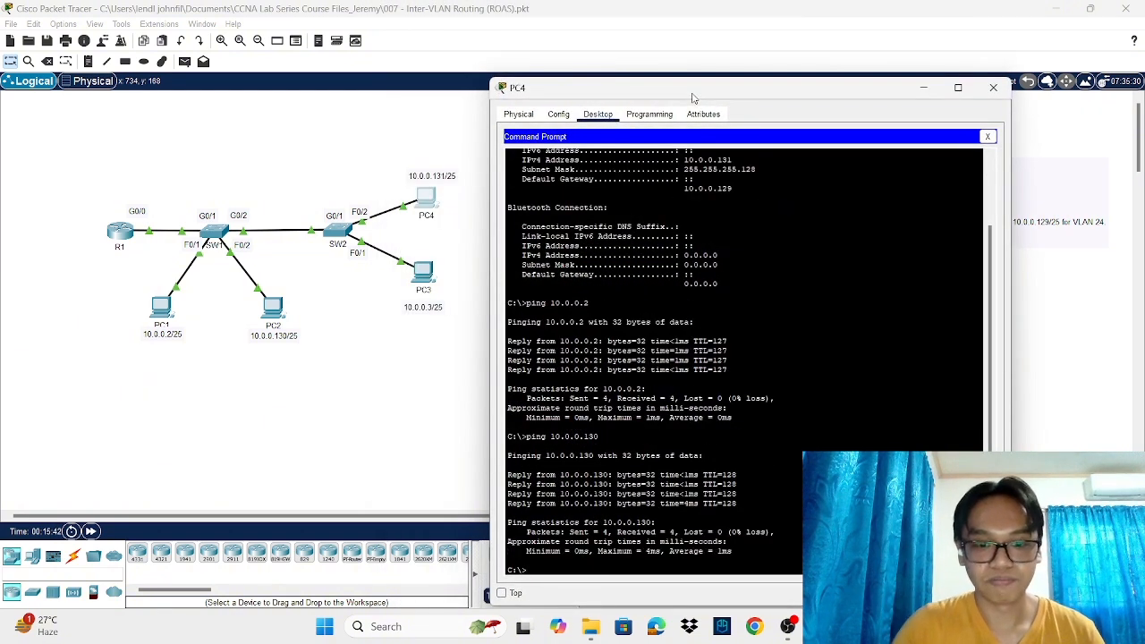
type("ping 10.0.")
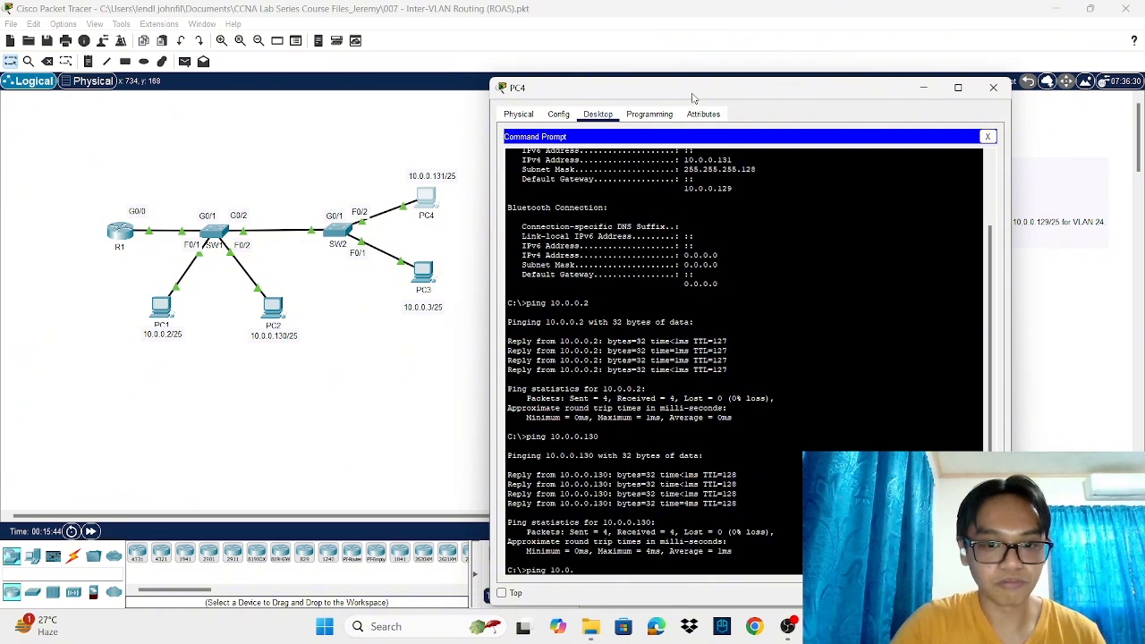
type("0")
type(".3")
key("Return")
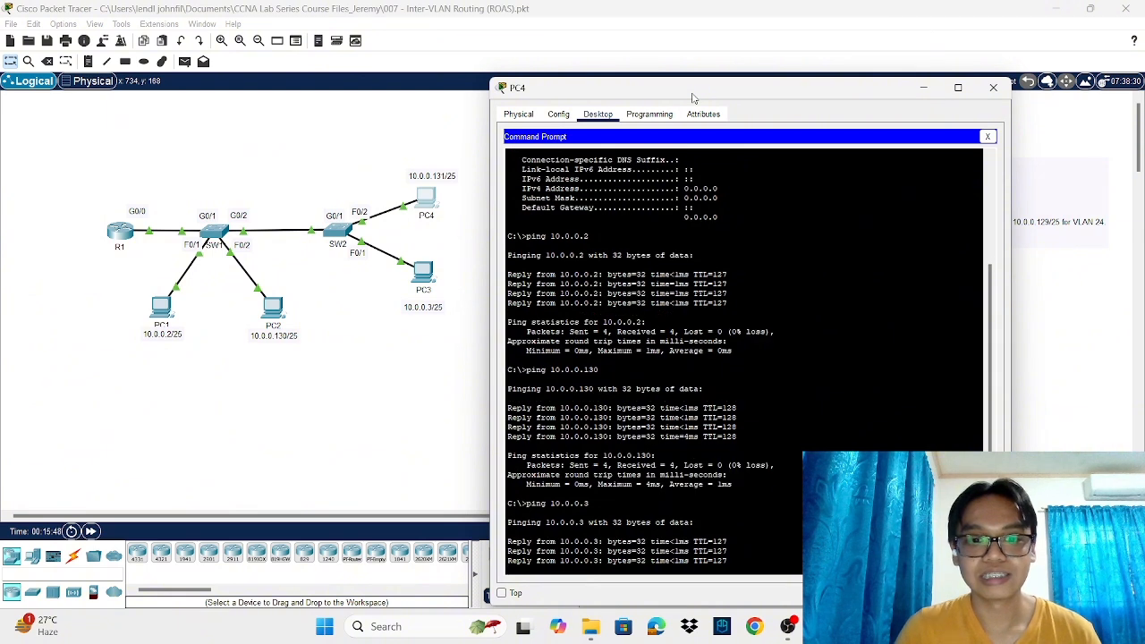
left_click(925, 88)
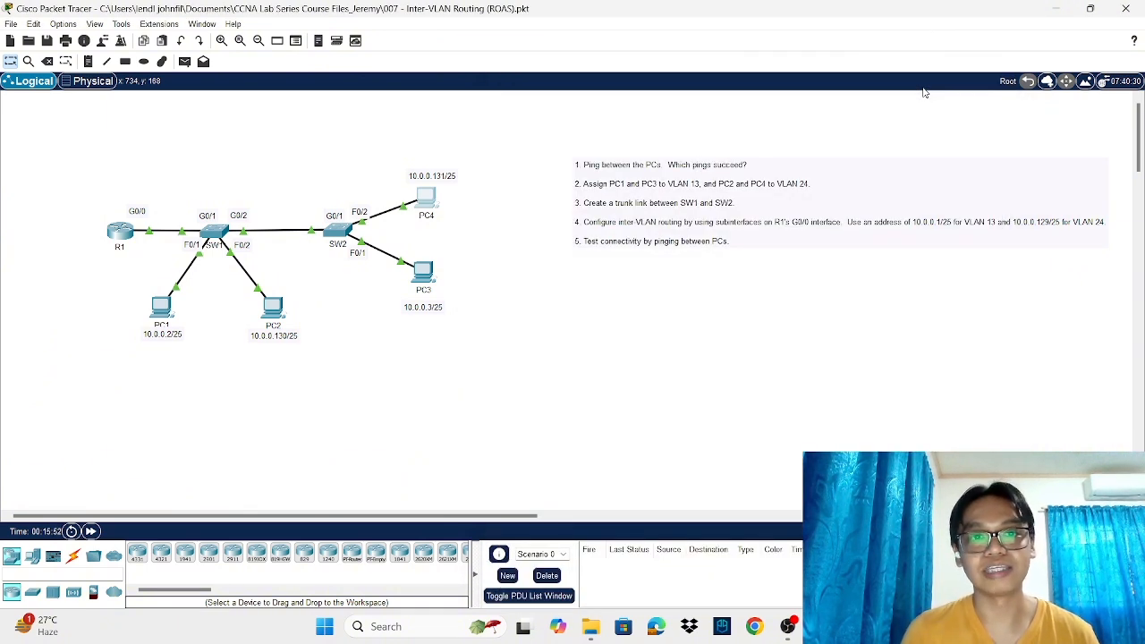